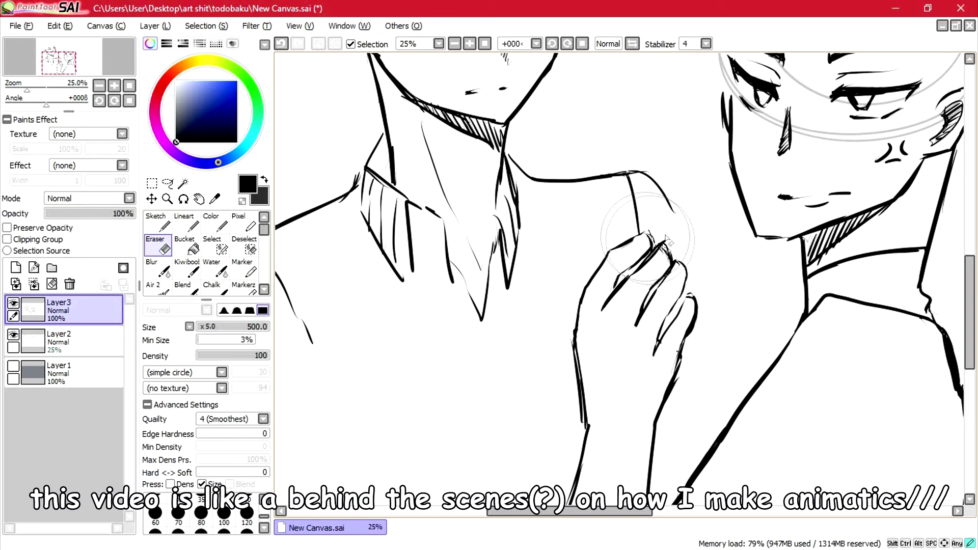
- Erase the overlapping fingertip lines on the raised hand and redraw the finger and wrist outline with the Toon Ink Large brush
drag(665, 242, 662, 254)
drag(264, 230, 264, 278)
click(244, 283)
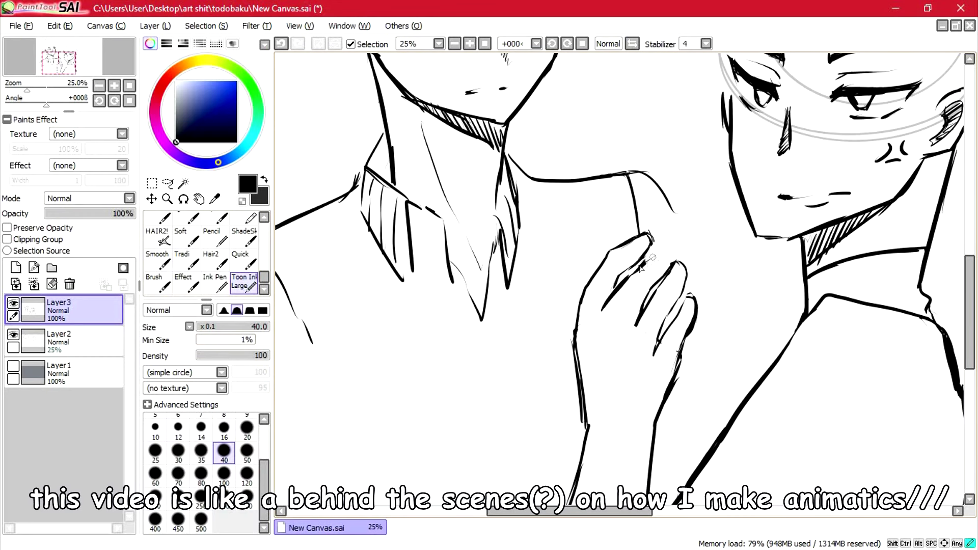
drag(667, 245, 679, 262)
drag(582, 390, 586, 447)
drag(586, 410, 585, 455)
- Draw the taller figure's outer sleeve down to the canvas edge, plus a cuffed forearm reaching across to the raised wrist
click(453, 44)
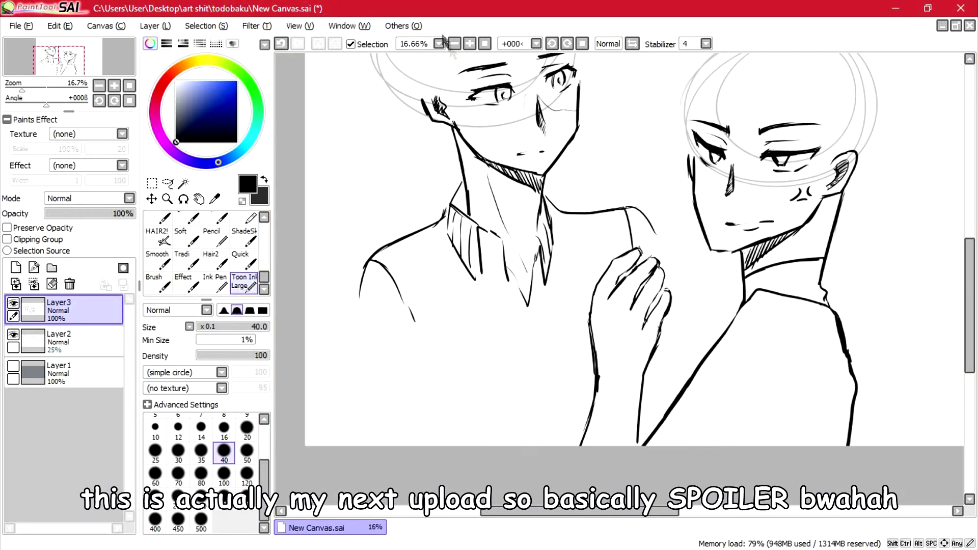
mouse_move(370, 289)
mouse_down()
mouse_move(360, 319)
mouse_move(373, 418)
mouse_up()
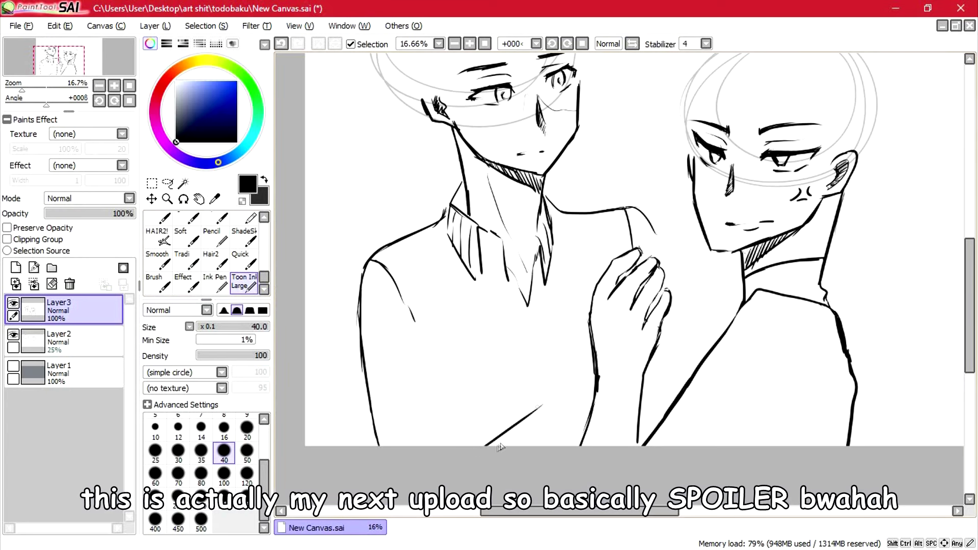
drag(633, 370, 627, 432)
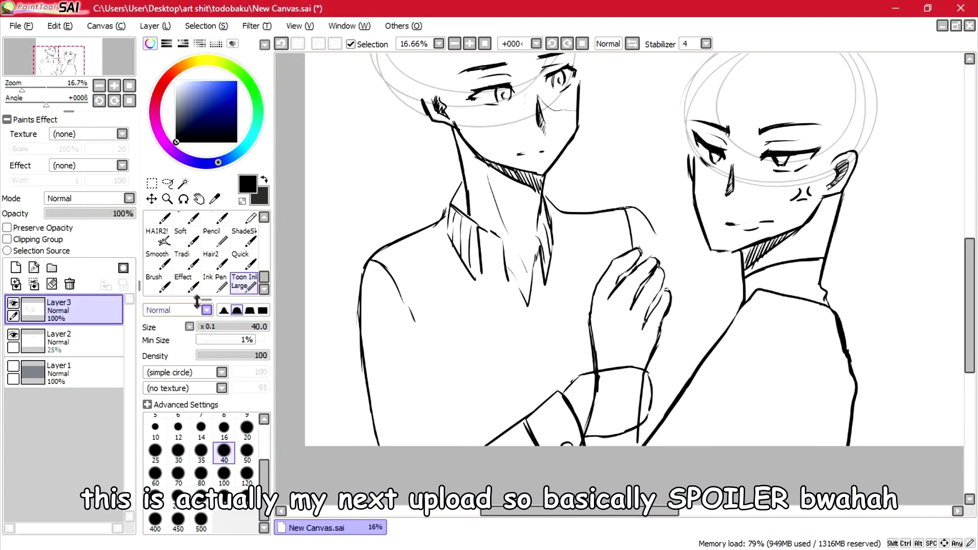
- Erase the rough lines where the lower hand crosses the raised wrist and ink its gripping fingers at brush size 30
key(e)
mouse_move(592, 387)
mouse_down()
mouse_move(636, 393)
mouse_move(634, 423)
mouse_move(648, 380)
mouse_move(643, 421)
mouse_up()
key(e)
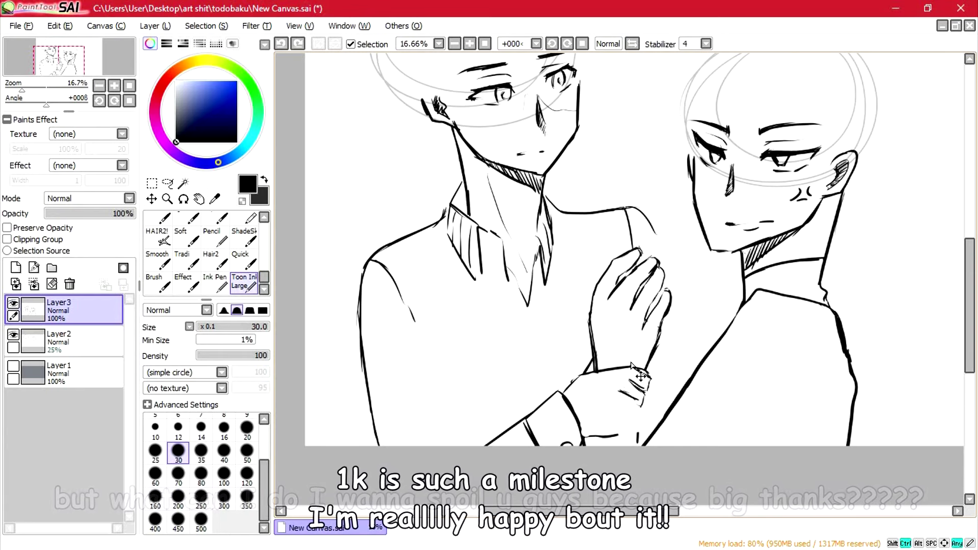
click(469, 45)
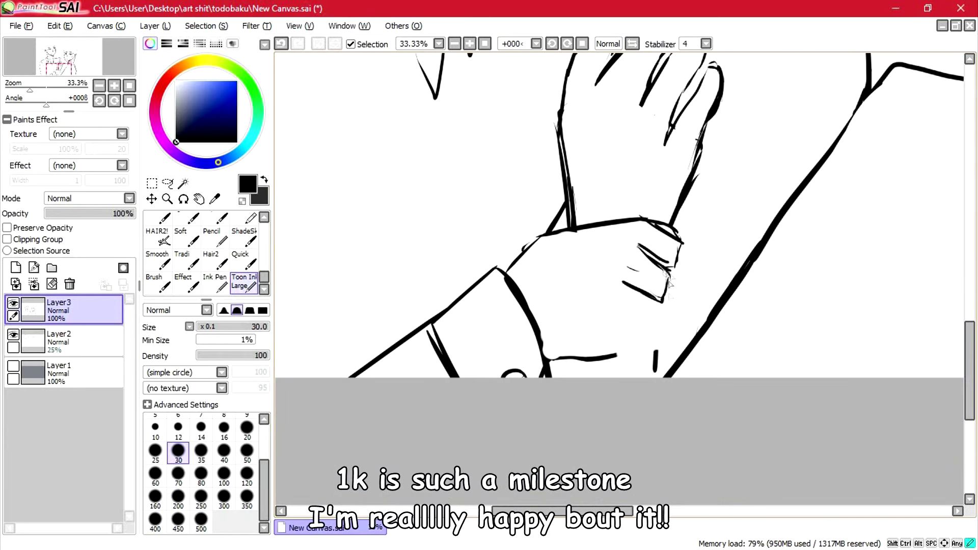
drag(604, 310, 661, 337)
drag(655, 340, 650, 379)
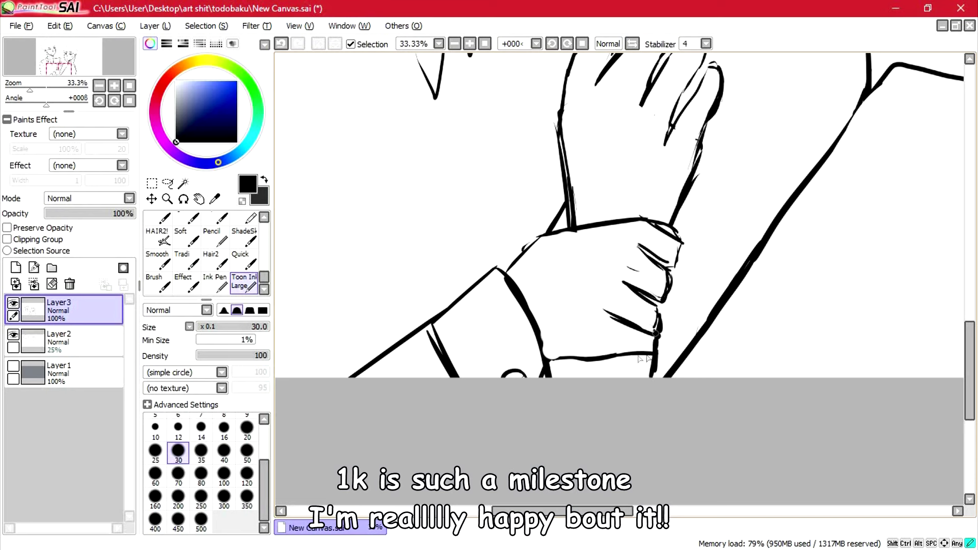
- Clean up the gripping fist by erasing its rough outer edge and redrawing the knuckle curves and lower contour
key(e)
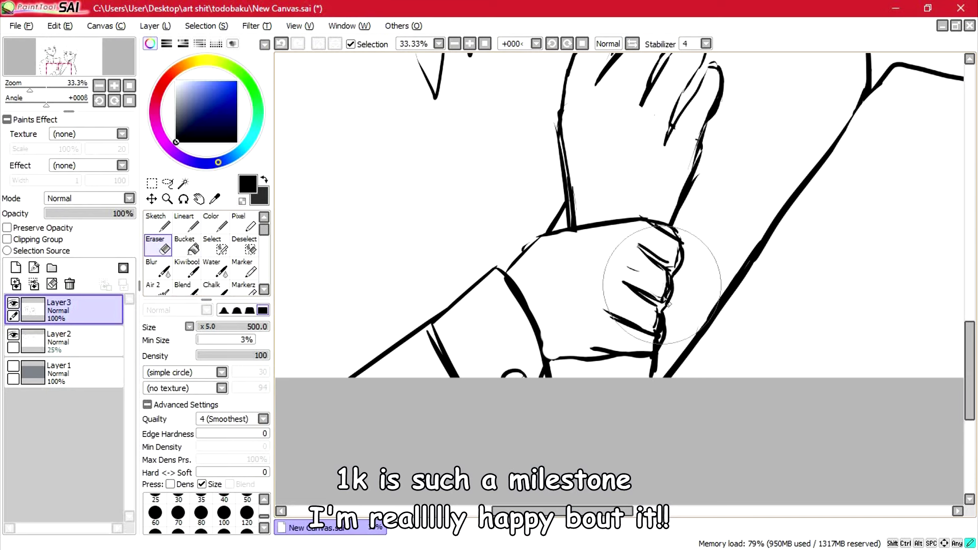
key(n)
mouse_move(647, 256)
mouse_down()
mouse_move(672, 275)
mouse_move(664, 311)
mouse_up()
drag(643, 336, 662, 339)
drag(601, 366, 547, 358)
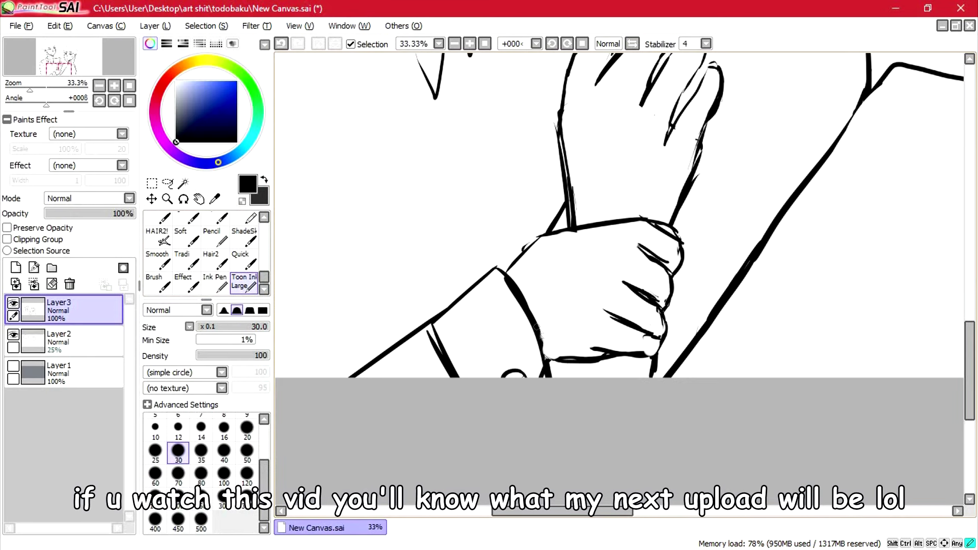
- Handwrite the note "shit the thumb ??" beside the raised hand
click(455, 44)
click(455, 44)
click(455, 43)
drag(969, 330, 970, 290)
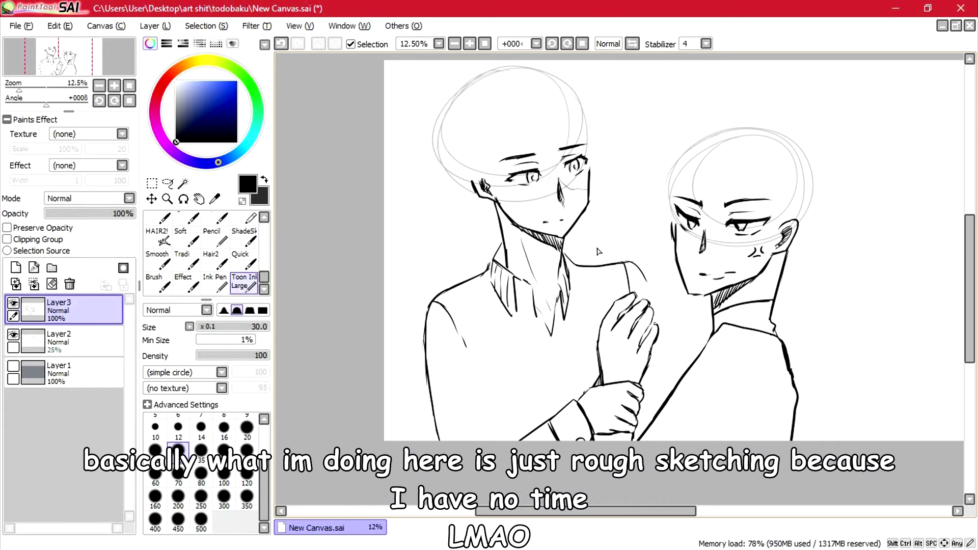
click(469, 44)
click(470, 44)
click(470, 44)
drag(970, 294, 970, 325)
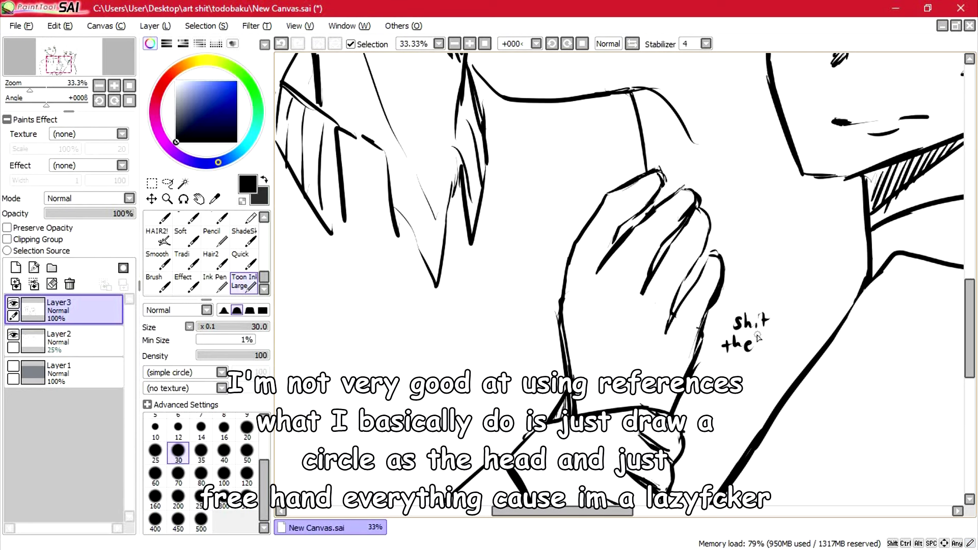
drag(816, 327, 818, 350)
drag(739, 375, 748, 394)
drag(757, 374, 765, 398)
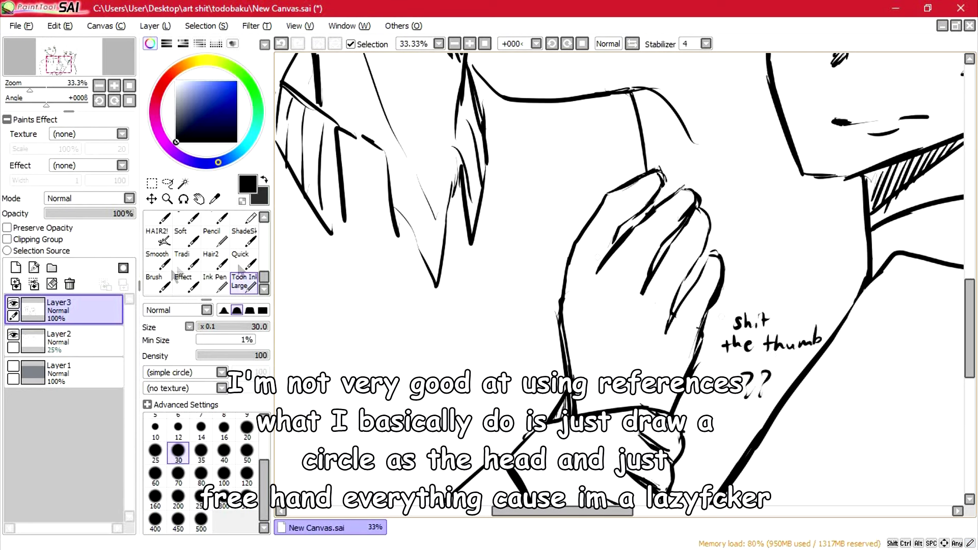
- Erase the handwritten note and the raised hand's fingers, keeping the wrist lines above the gripping fist
drag(264, 277, 263, 229)
double_click(158, 245)
click(650, 306)
drag(764, 319, 764, 357)
mouse_move(611, 229)
mouse_down()
mouse_move(689, 214)
mouse_move(685, 309)
mouse_up()
- Redraw the raised hand's fingers as longer, more upright shapes with the Toon Ink Large brush
click(245, 223)
drag(264, 230, 263, 276)
click(243, 282)
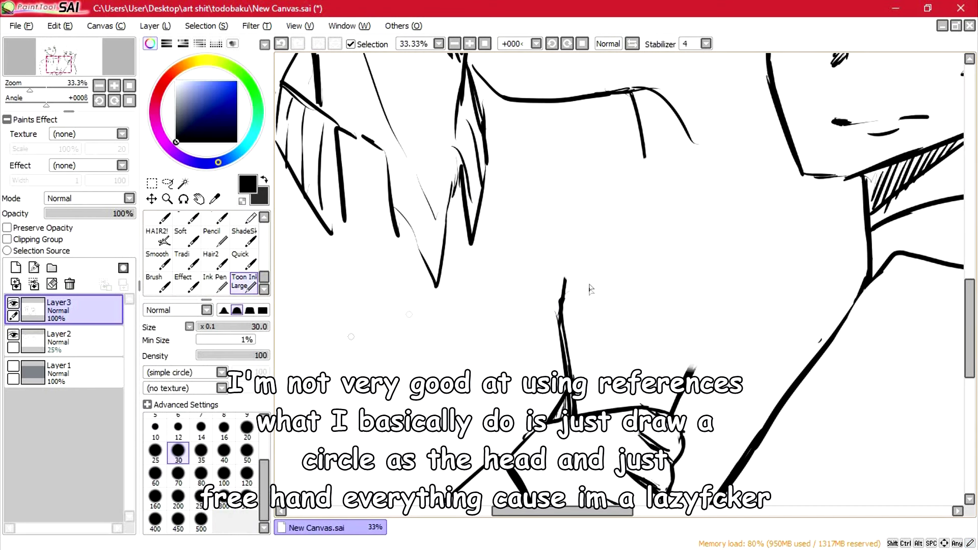
mouse_move(690, 371)
mouse_down()
mouse_move(734, 245)
mouse_move(712, 201)
mouse_up()
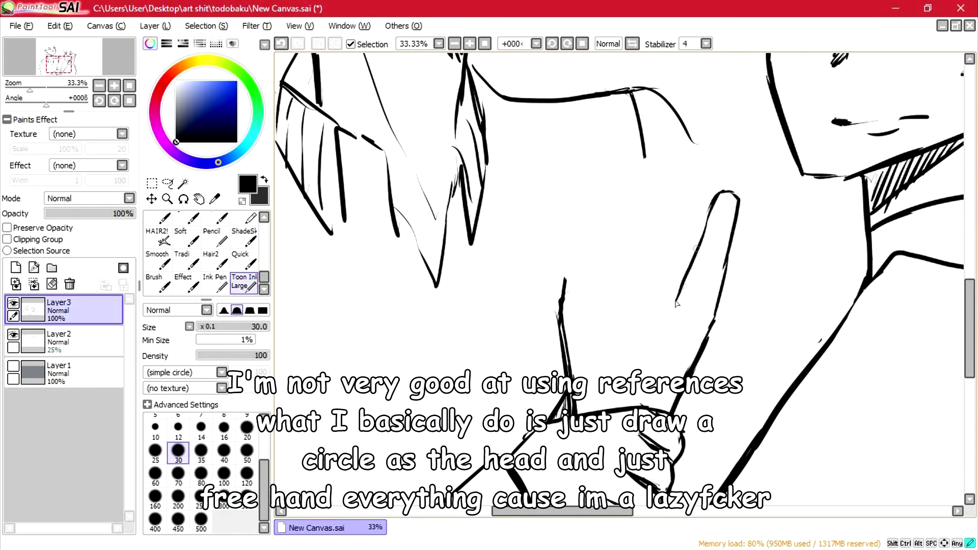
drag(629, 201, 605, 261)
mouse_move(623, 222)
mouse_down()
mouse_move(598, 282)
mouse_move(644, 190)
mouse_up()
mouse_move(640, 200)
mouse_down()
mouse_move(668, 155)
mouse_move(653, 225)
mouse_up()
mouse_move(668, 202)
mouse_down()
mouse_move(633, 288)
mouse_move(684, 173)
mouse_up()
drag(683, 171, 692, 224)
- Erase the raised hand's outermost finger and palm edge and redraw them closer to the other fingers
drag(264, 277, 264, 229)
click(158, 245)
mouse_move(722, 208)
mouse_down()
mouse_move(709, 328)
mouse_move(663, 391)
mouse_move(682, 411)
mouse_up()
drag(264, 230, 264, 277)
click(243, 283)
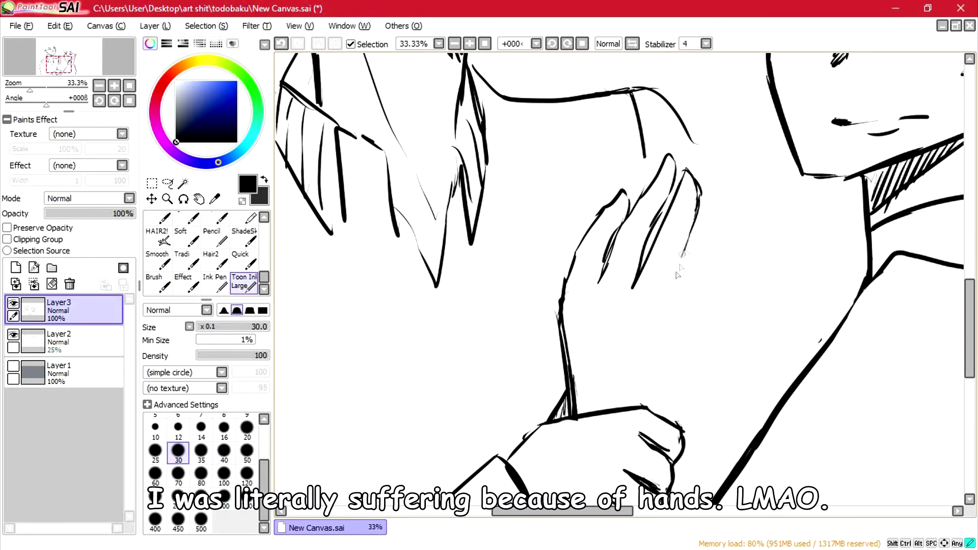
mouse_move(687, 237)
mouse_down()
mouse_move(665, 302)
mouse_move(728, 206)
mouse_up()
mouse_move(726, 205)
mouse_down()
mouse_move(726, 243)
mouse_move(693, 334)
mouse_move(733, 367)
mouse_move(687, 423)
mouse_up()
- Handwrite the note "FUCK HANDS" on the taller figure's chest beside the raised hand
click(455, 44)
double_click(454, 43)
click(455, 43)
click(468, 44)
double_click(468, 45)
mouse_move(465, 326)
mouse_down()
mouse_move(472, 357)
mouse_move(487, 326)
mouse_up()
drag(466, 346, 479, 342)
drag(488, 336, 509, 339)
drag(514, 333, 536, 336)
drag(466, 369, 474, 403)
drag(481, 399, 509, 390)
drag(512, 392, 530, 356)
drag(535, 356, 548, 379)
- Erase the raised hand's lower palm edge and middle fingertips, redraw shorter fingertips, and add a thumb above the gripping fist
key(e)
drag(705, 326, 675, 377)
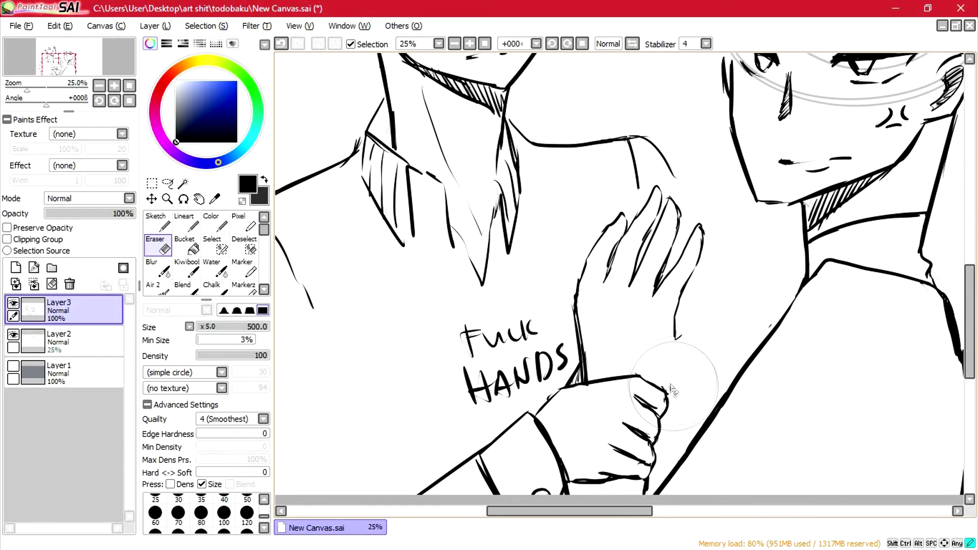
drag(651, 196, 679, 218)
drag(264, 230, 264, 277)
click(244, 284)
drag(658, 217, 677, 200)
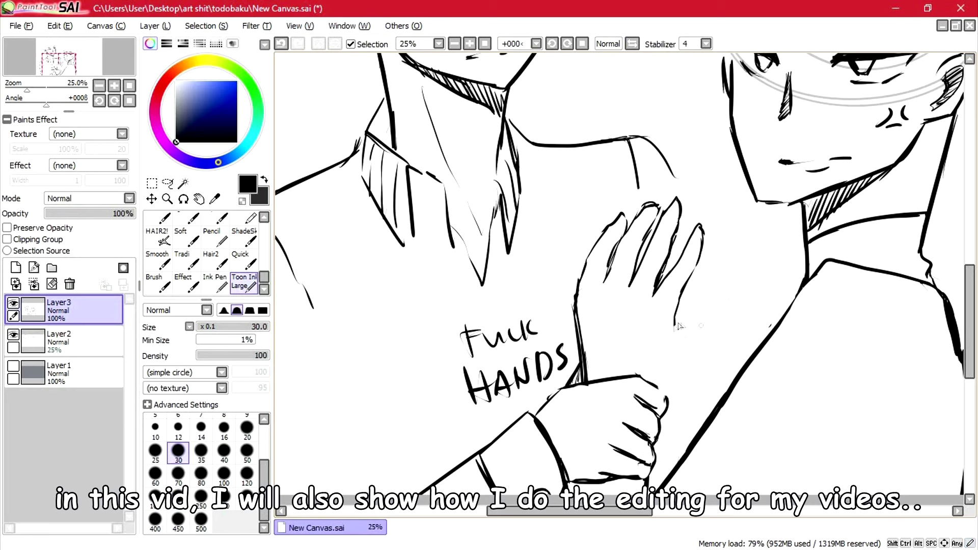
drag(669, 385, 712, 305)
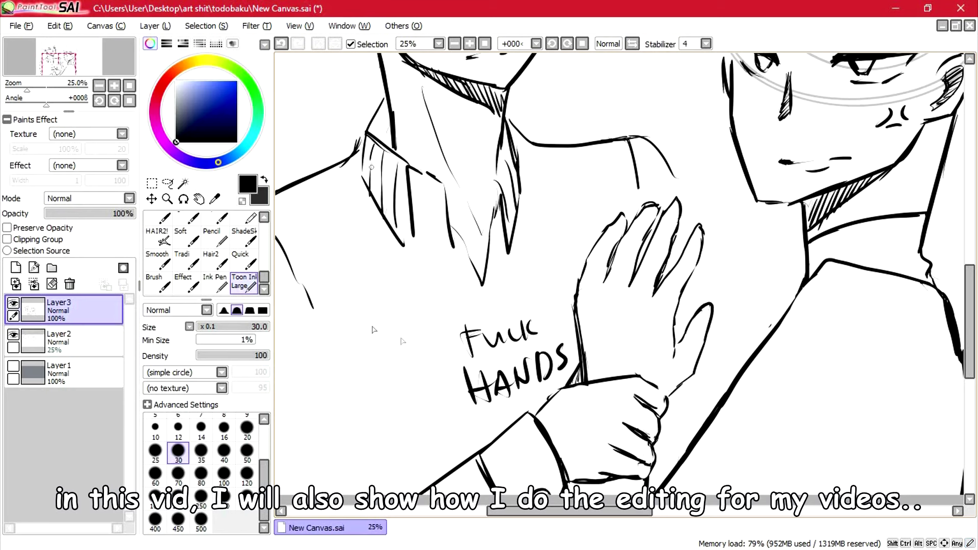
- Handwrite "WHATEVS" beside the existing chest note and erase both notes
drag(400, 366, 412, 362)
drag(421, 362, 414, 378)
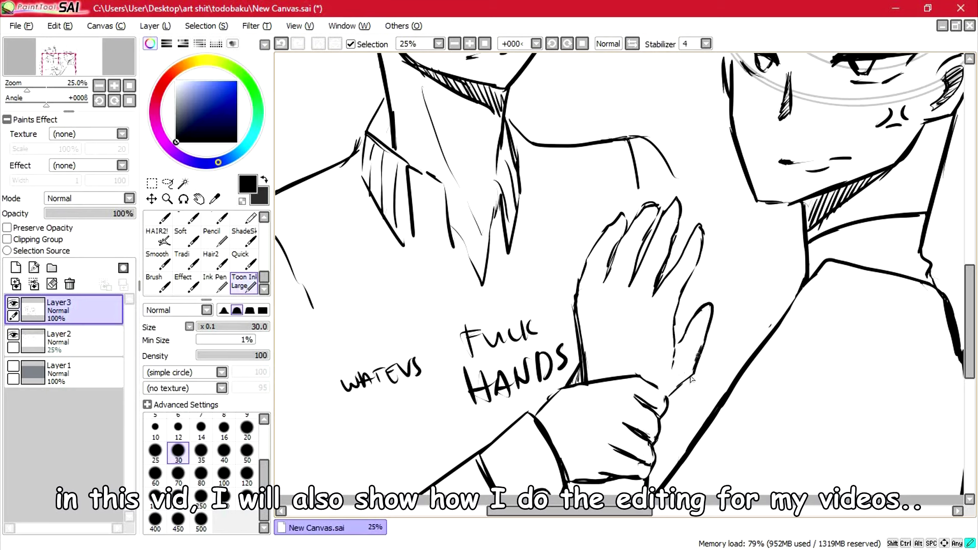
key(e)
mouse_move(346, 382)
mouse_down()
mouse_move(489, 336)
mouse_move(545, 356)
mouse_move(560, 377)
mouse_up()
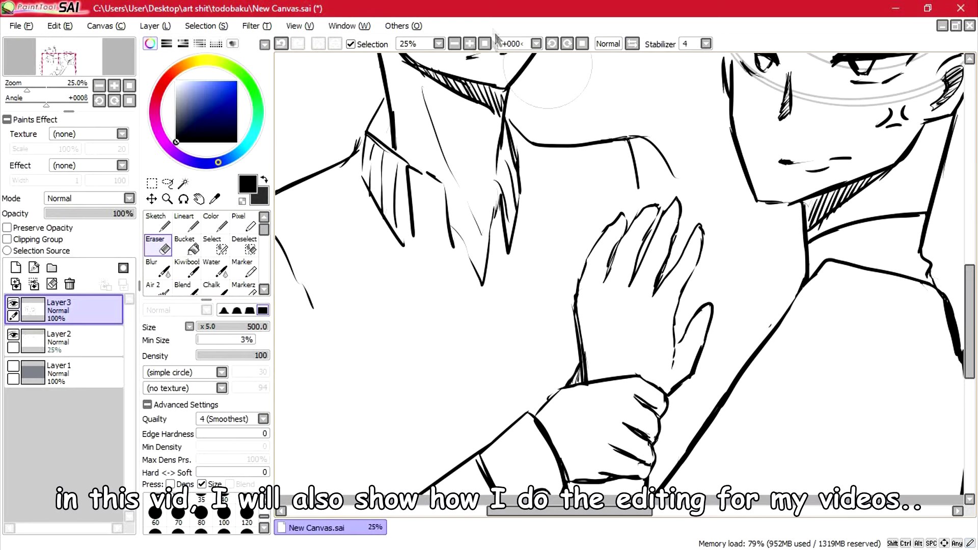
- Extend the taller figure's shoulder line down behind the raised hand and add the sleeve lines beside its wrist
click(454, 44)
click(454, 44)
click(484, 44)
click(470, 44)
key(n)
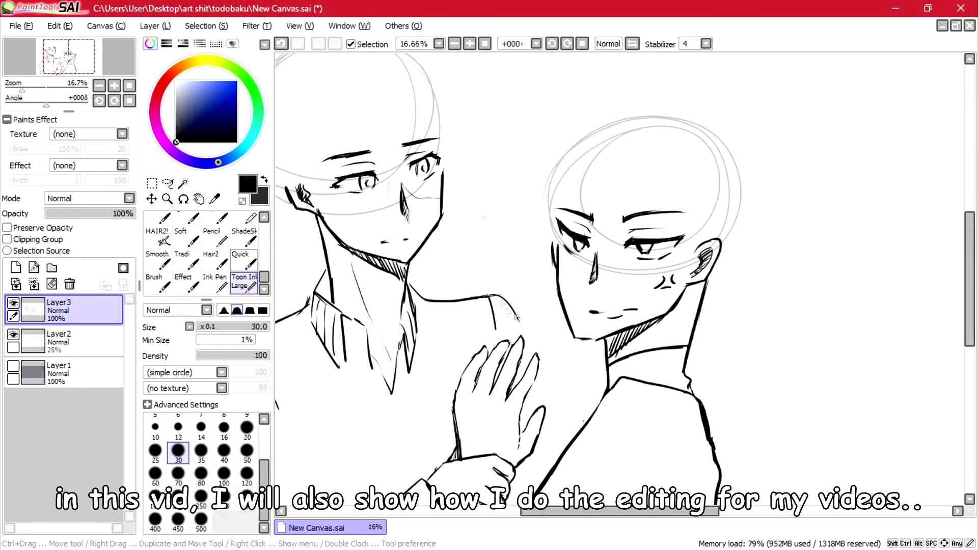
drag(582, 511, 539, 512)
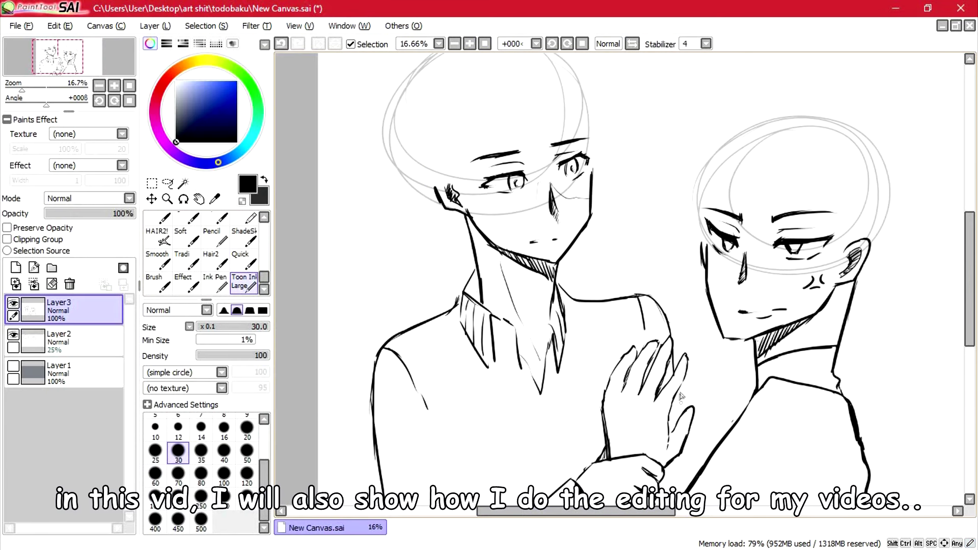
drag(683, 490, 690, 448)
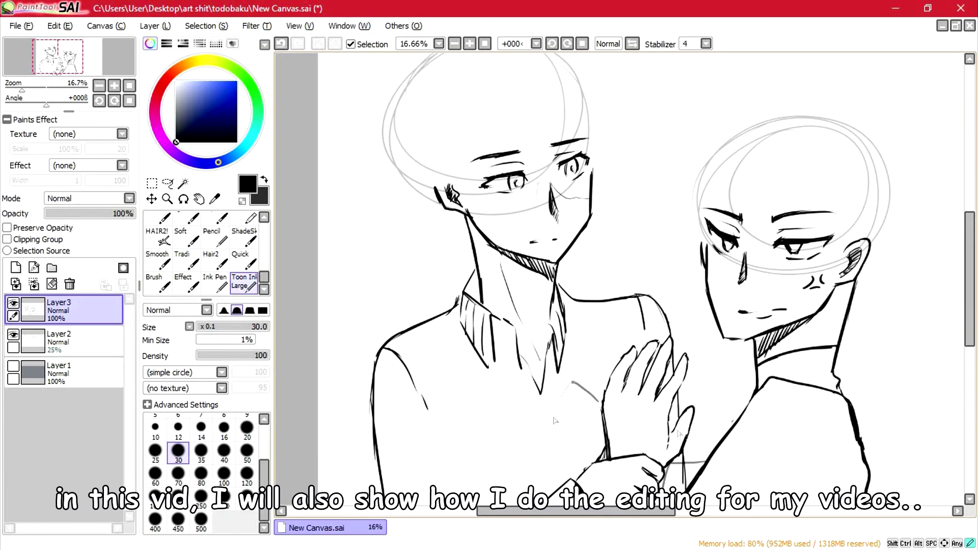
- Draw the palm outline of a second hand on the taller figure's chest, next to the raised hand
drag(572, 382, 554, 411)
drag(554, 422, 576, 469)
drag(572, 383, 532, 375)
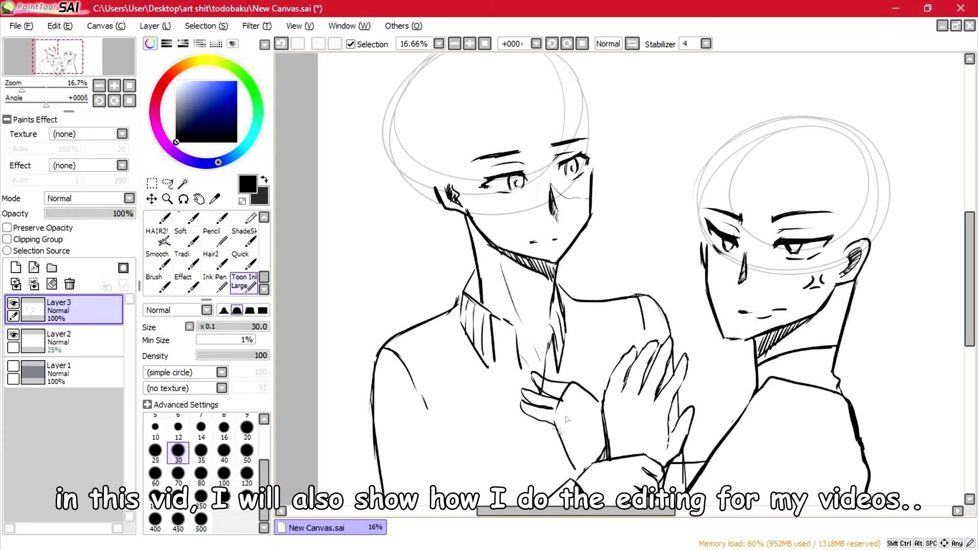
- Draw four upright fingers and a thumb on the second hand
scroll(581, 313, up, 2)
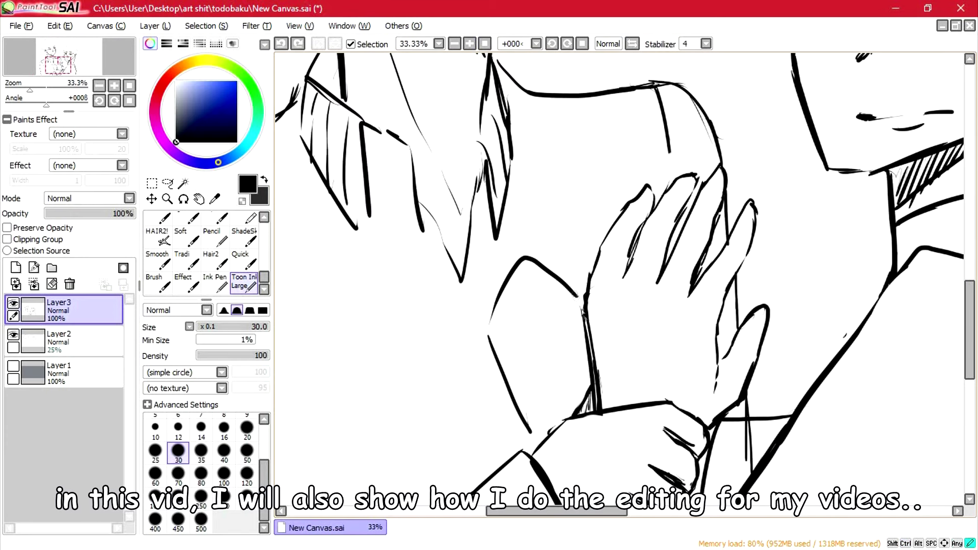
drag(574, 277, 578, 311)
drag(575, 291, 549, 211)
mouse_move(525, 162)
mouse_down()
mouse_move(546, 249)
mouse_move(512, 168)
mouse_up()
drag(500, 206, 509, 272)
mouse_move(509, 280)
mouse_down()
mouse_move(487, 219)
mouse_move(488, 278)
mouse_up()
drag(481, 243, 495, 332)
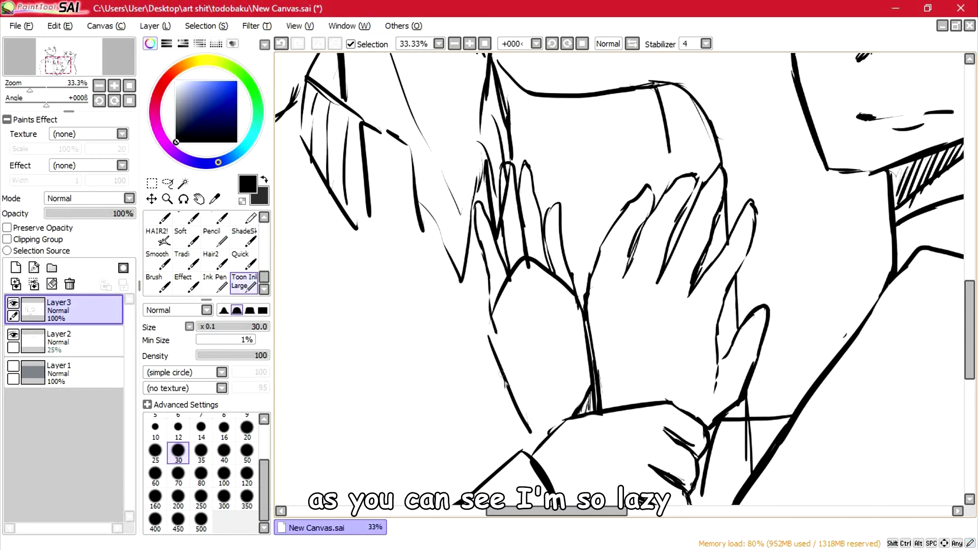
drag(503, 384, 472, 301)
drag(476, 205, 489, 292)
- Set the eraser size to 80 and remove the second hand's thumb and the palm line crossing the finger bases
drag(264, 277, 264, 230)
click(157, 245)
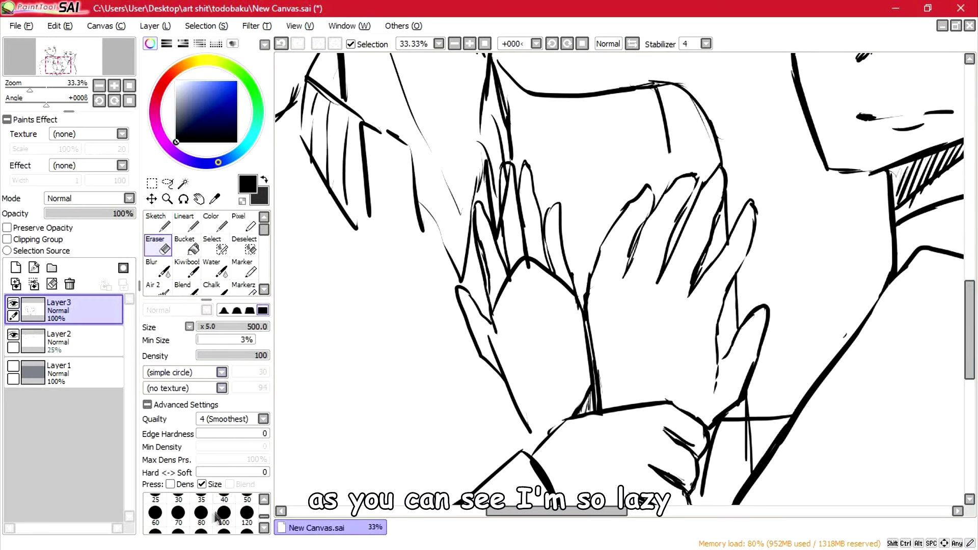
click(201, 515)
mouse_move(483, 273)
mouse_down()
mouse_move(487, 298)
mouse_move(504, 309)
mouse_move(519, 254)
mouse_move(526, 264)
mouse_up()
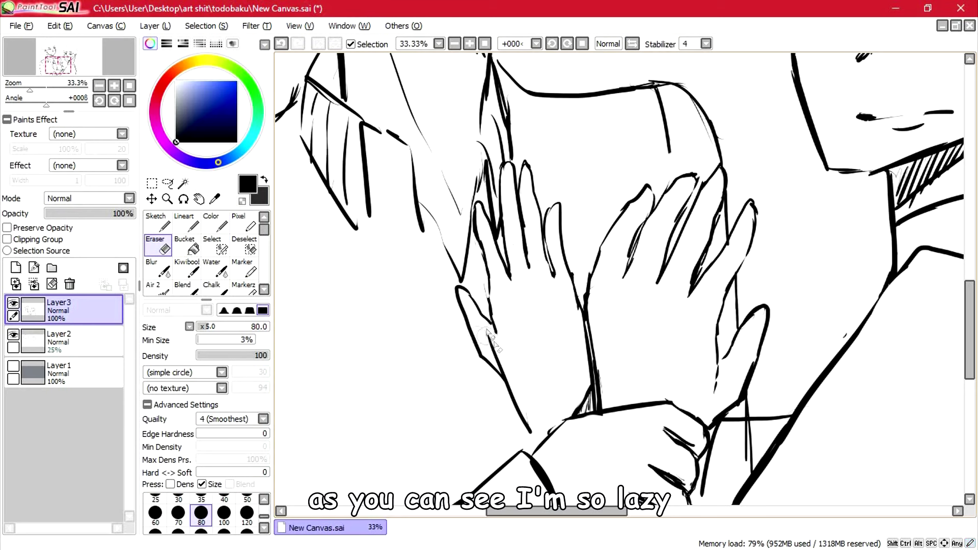
mouse_move(489, 336)
mouse_down()
mouse_move(496, 369)
mouse_move(473, 306)
mouse_up()
drag(582, 294, 593, 361)
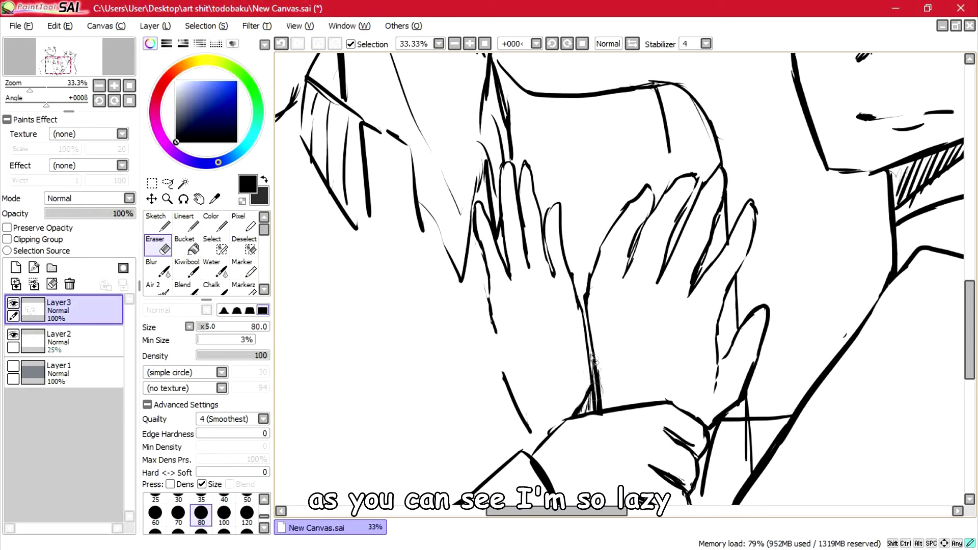
- Erase the leftover upper palm edge on the thumb side of the second hand
click(482, 44)
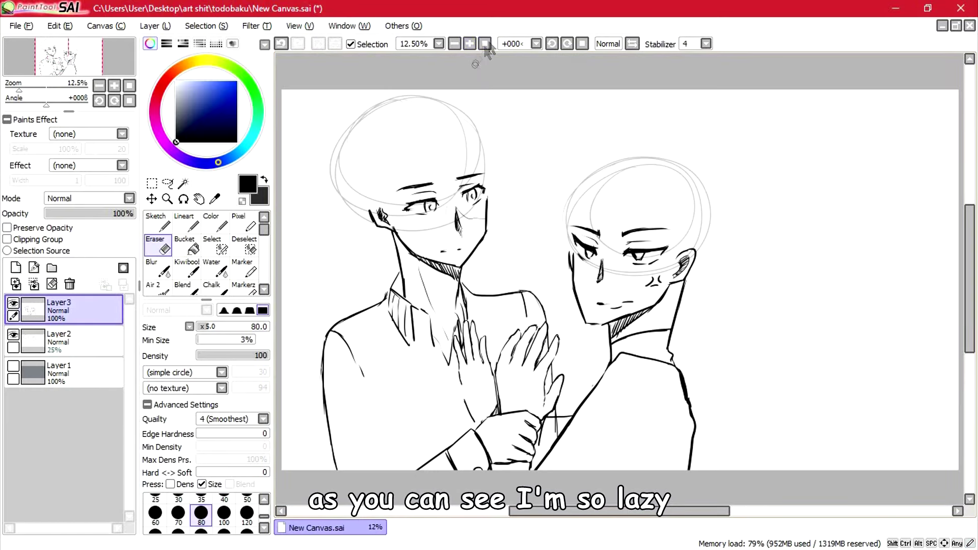
scroll(713, 291, up, 2)
drag(611, 510, 568, 511)
drag(969, 280, 969, 329)
drag(477, 282, 482, 308)
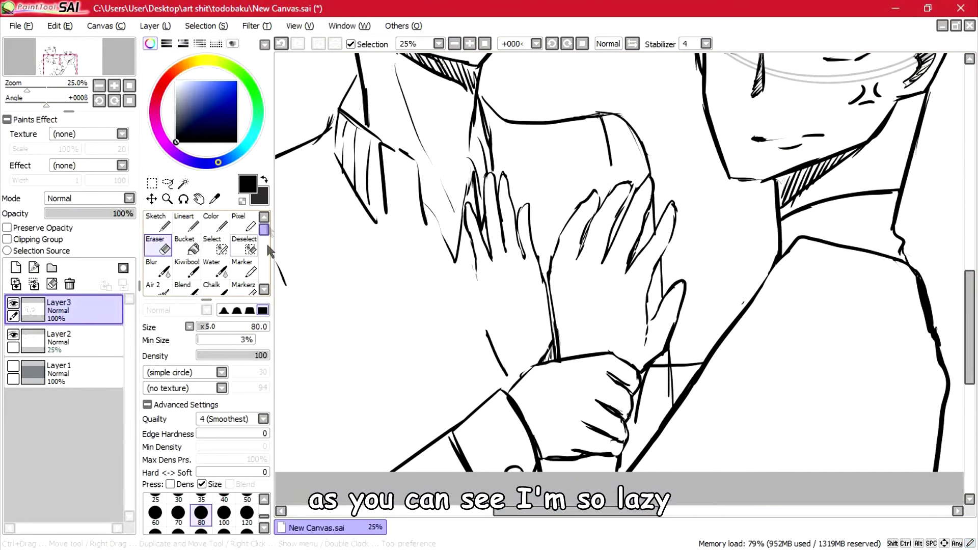
- Sketch a trial thumb on the second hand and scribble a handwritten swear-word note beside it
drag(263, 229, 264, 277)
click(244, 283)
drag(428, 320, 427, 351)
mouse_move(420, 326)
mouse_down()
mouse_move(437, 322)
mouse_move(426, 385)
mouse_up()
mouse_move(437, 368)
mouse_down()
mouse_move(455, 363)
mouse_move(470, 387)
mouse_up()
drag(471, 358, 490, 379)
drag(376, 391, 412, 411)
mouse_move(422, 401)
mouse_down()
mouse_move(440, 402)
mouse_move(416, 408)
mouse_move(438, 377)
mouse_move(471, 374)
mouse_move(472, 271)
mouse_up()
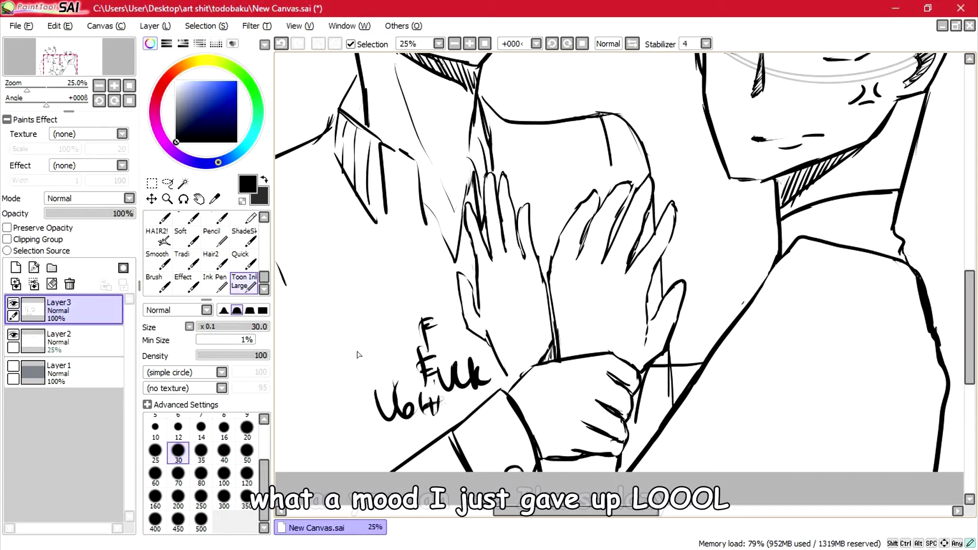
- Erase the scribbled note and trial thumb and redraw the second hand's thumb-side outline with Toon Ink Large
key(e)
drag(263, 229, 264, 278)
click(244, 283)
drag(487, 344, 494, 354)
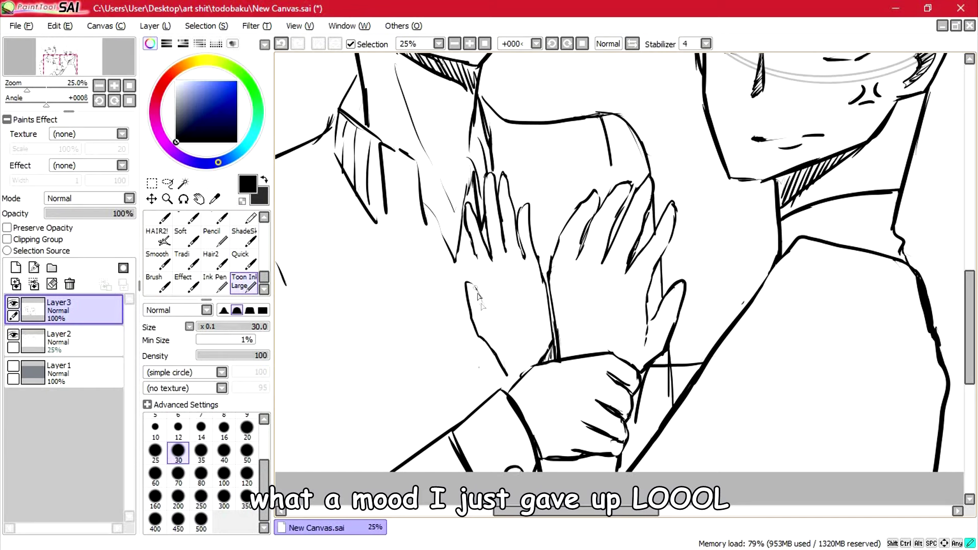
- Handwrite a two-line note beginning "I DONT" on the taller figure's chest beside the second hand
drag(356, 322, 355, 349)
mouse_move(371, 324)
mouse_down()
mouse_move(372, 348)
mouse_move(430, 325)
mouse_up()
mouse_move(385, 361)
mouse_down()
mouse_move(406, 383)
mouse_move(433, 379)
mouse_up()
drag(443, 355, 455, 365)
- Undo the last stroke, lower the opacity of the head guide circles on Layer2 to 8%, and make Layer3 active again
click(454, 44)
drag(970, 300, 974, 278)
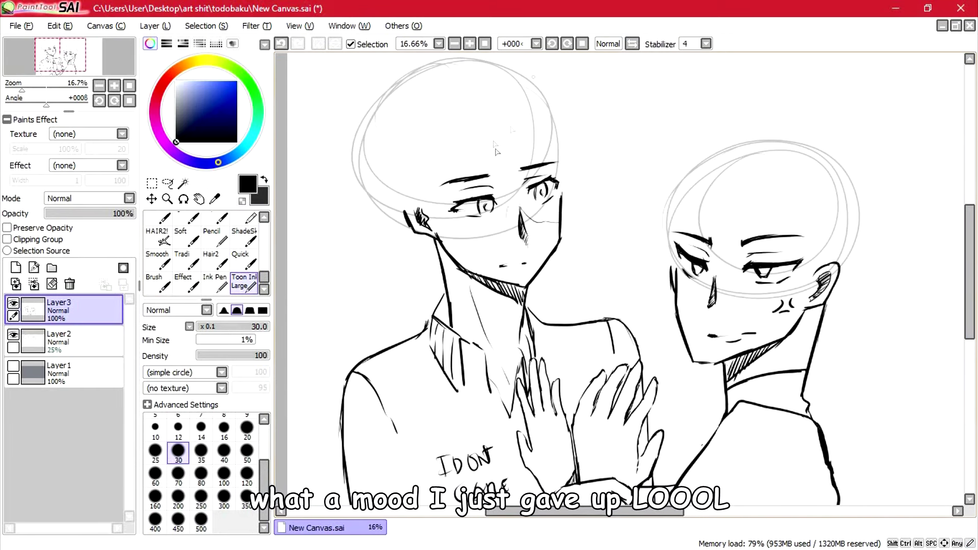
key(ctrl+z)
click(71, 341)
drag(67, 214, 52, 214)
click(71, 310)
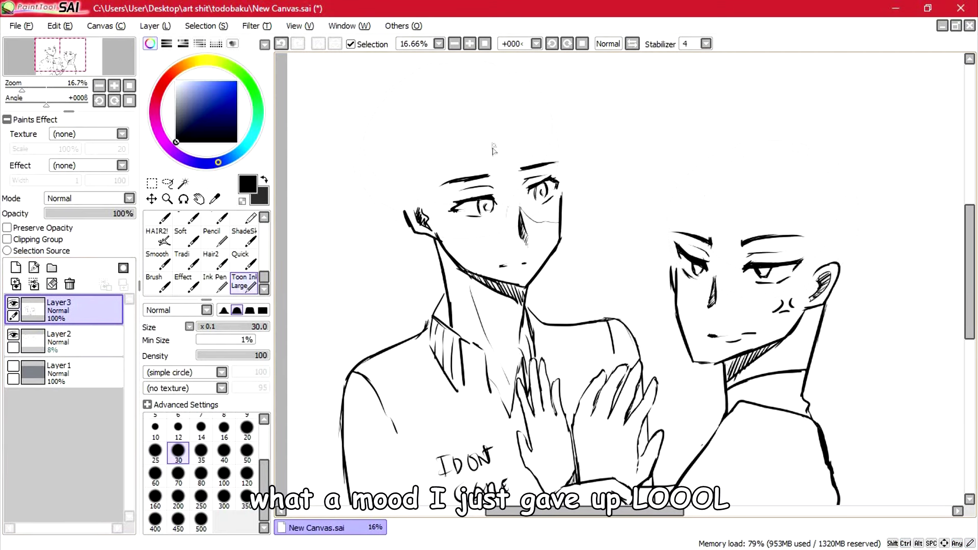
- Ink thin fringe strands falling across the taller figure's forehead, nose bridge and far eye
click(469, 43)
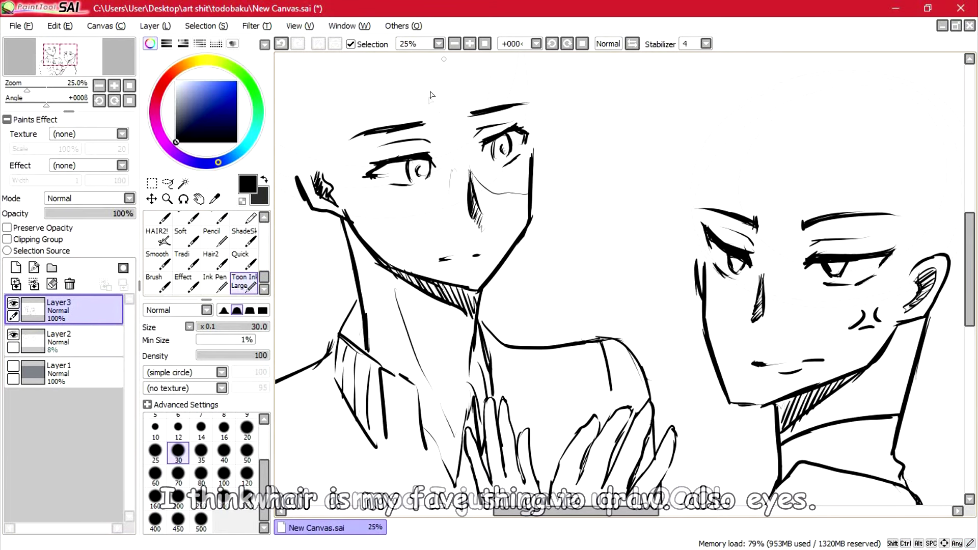
drag(476, 84, 462, 181)
drag(489, 73, 481, 193)
drag(488, 95, 526, 144)
drag(516, 92, 518, 178)
drag(540, 124, 540, 152)
drag(431, 71, 398, 157)
key(ctrl+z)
- Ink the taller figure's side fringe and the pointed hair tufts around and below the ear
drag(335, 92, 385, 207)
drag(309, 131, 354, 205)
drag(324, 156, 384, 213)
drag(314, 143, 280, 193)
mouse_move(310, 212)
mouse_down()
mouse_move(325, 267)
mouse_move(341, 276)
mouse_move(323, 260)
mouse_up()
key(ctrl+z)
key(ctrl+z)
drag(329, 227, 324, 257)
- Outline the outer sides of the taller figure's hair up toward the crown with Toon Ink Large
key(e)
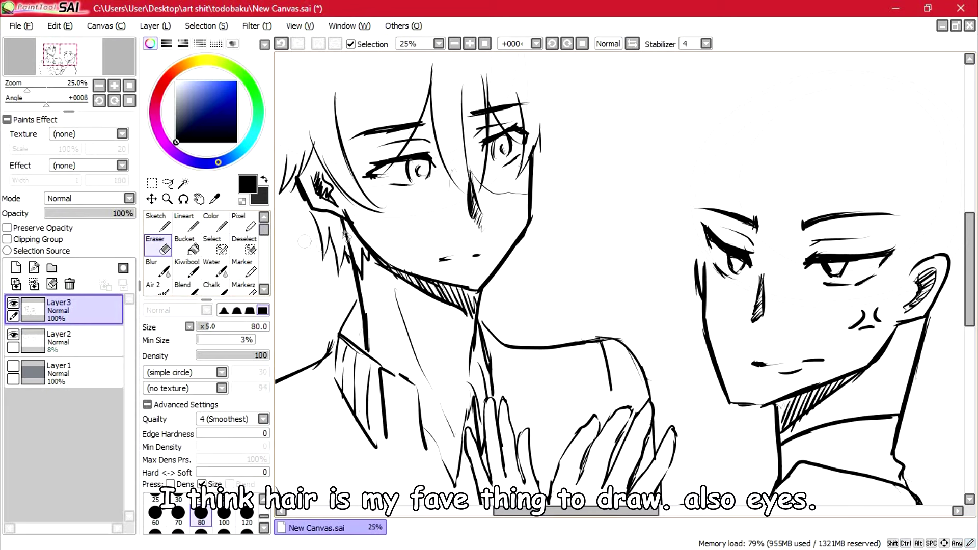
click(455, 44)
drag(264, 229, 263, 278)
click(244, 283)
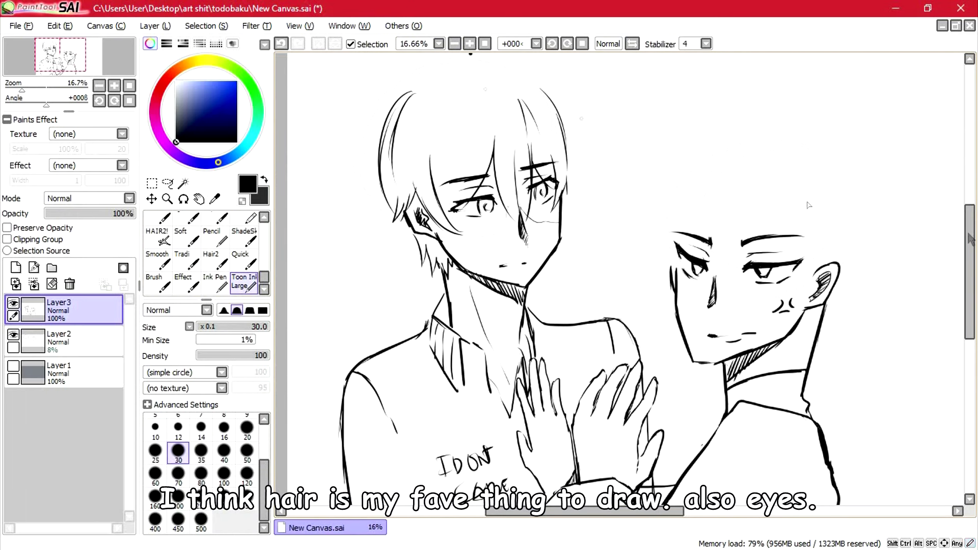
scroll(530, 121, up, 1)
drag(556, 138, 568, 184)
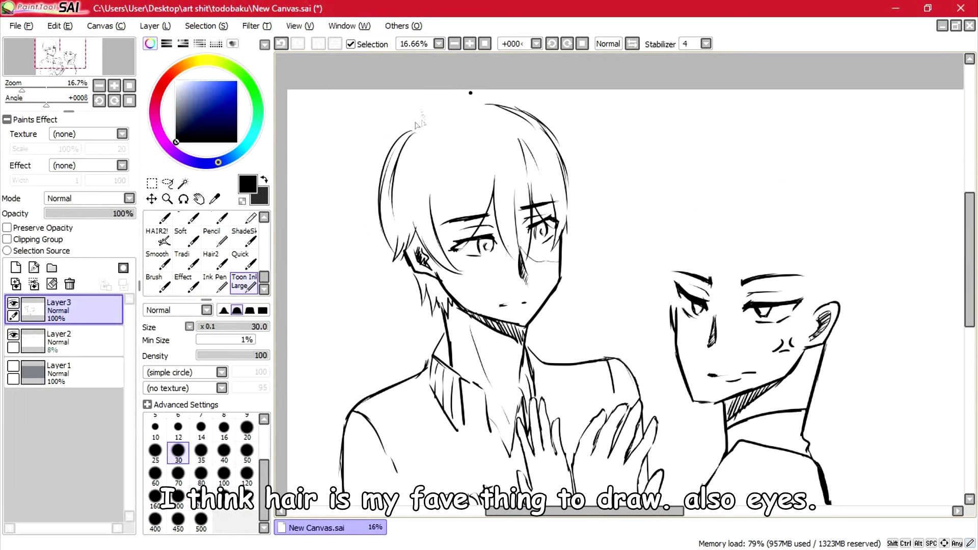
- Erase the stray dot above the taller figure's head
drag(264, 278, 264, 229)
click(162, 242)
drag(472, 89, 468, 96)
drag(264, 229, 264, 278)
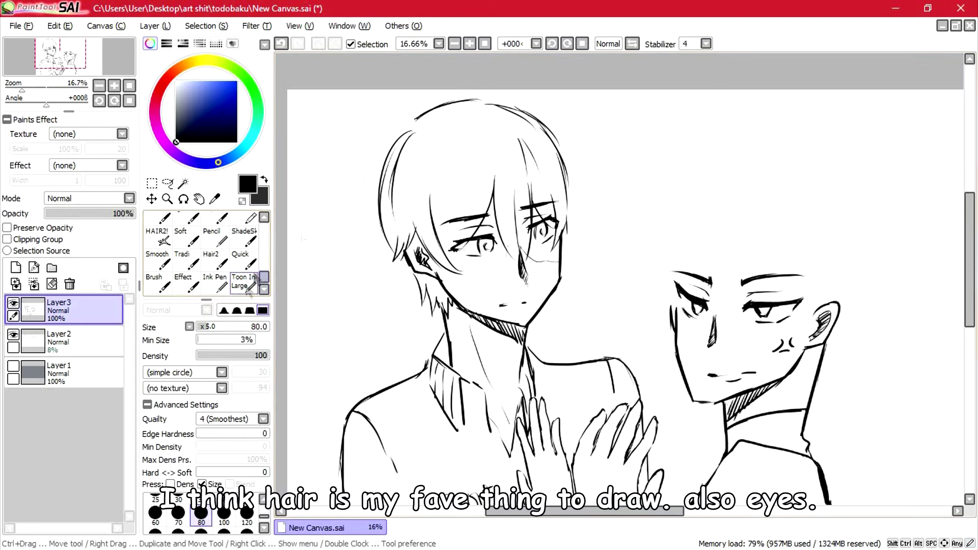
- Ink extra fringe strands over the taller figure's near eye and tidy the lines beside the nose with the eraser
click(243, 283)
drag(442, 151, 445, 229)
key(ctrl+z)
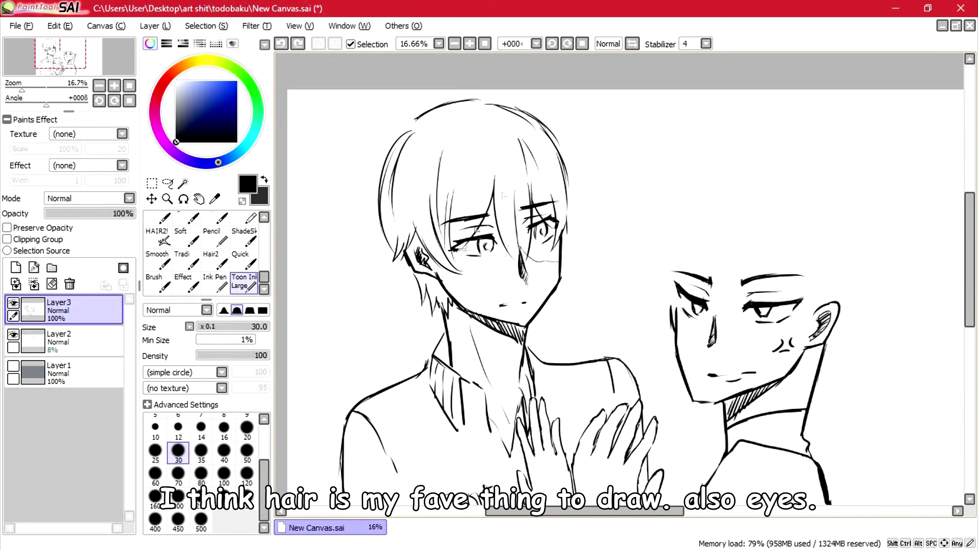
drag(264, 278, 264, 229)
click(162, 241)
drag(526, 249, 530, 260)
- Ink the shorter figure's pointed fringe and the upper spikes of the hair outline with Toon Ink Large
drag(579, 511, 615, 511)
drag(264, 229, 264, 278)
click(244, 283)
drag(578, 229, 593, 300)
drag(641, 231, 618, 327)
drag(597, 291, 618, 328)
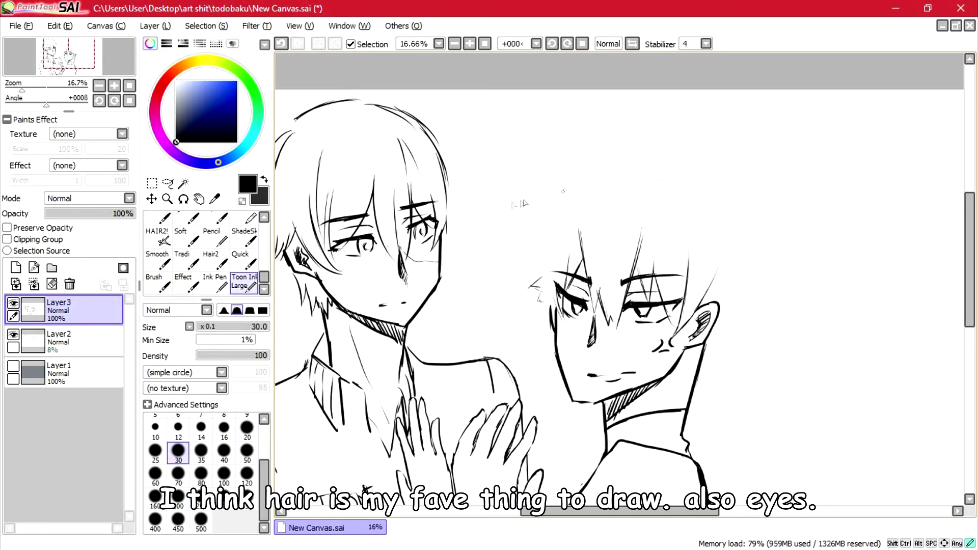
drag(597, 124, 631, 164)
drag(635, 160, 646, 156)
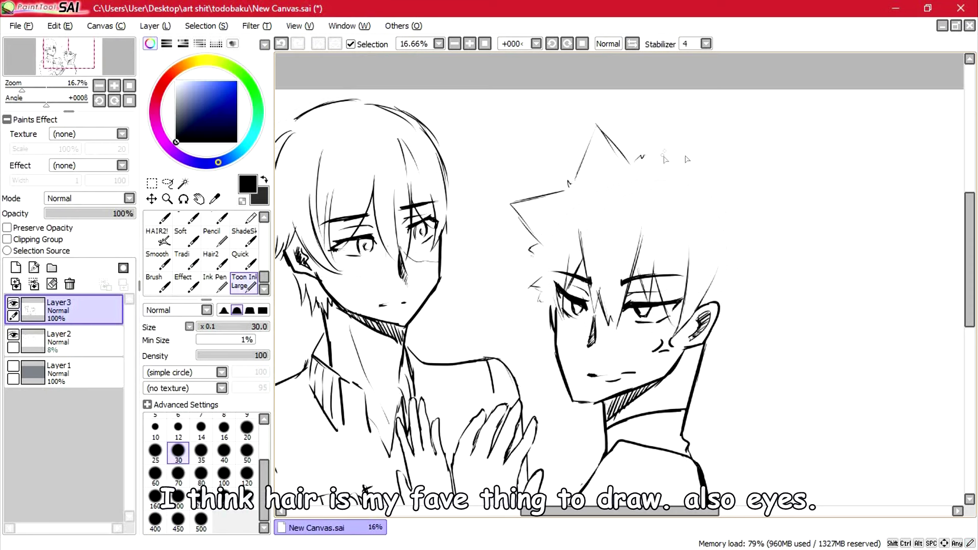
- Handwrite a joking note reading "H8 your hair m8" inside the shorter figure's hair outline
drag(641, 197, 640, 207)
drag(640, 196, 648, 196)
drag(649, 200, 679, 207)
drag(682, 200, 693, 208)
mouse_move(696, 200)
mouse_down()
mouse_move(701, 211)
mouse_move(666, 226)
mouse_up()
drag(664, 220, 673, 215)
drag(682, 214, 680, 228)
mouse_move(692, 222)
mouse_down()
mouse_move(696, 235)
mouse_move(713, 231)
mouse_up()
drag(714, 224, 723, 232)
drag(726, 227, 734, 233)
drag(694, 242, 706, 252)
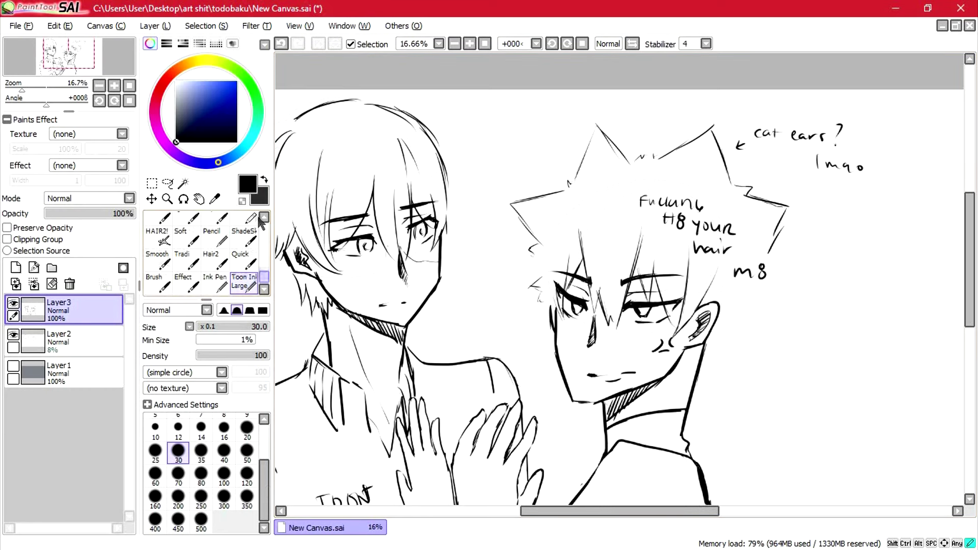
- Erase the handwritten note inside the shorter figure's hair with the eraser at size 280
drag(263, 275, 263, 228)
click(158, 246)
drag(221, 327, 237, 327)
mouse_move(644, 203)
mouse_down()
mouse_move(718, 228)
mouse_move(759, 274)
mouse_move(732, 269)
mouse_up()
- Ink the back of the shorter figure's hair down to the nape and trim the excess line behind the ear
drag(264, 229, 264, 278)
click(244, 283)
mouse_move(769, 251)
mouse_down()
mouse_move(775, 281)
mouse_move(698, 376)
mouse_up()
drag(263, 278, 263, 230)
click(159, 246)
drag(707, 338, 703, 358)
- Erase the remaining handwritten notes beside the spiky hair and on the taller figure's chest
click(454, 45)
click(454, 44)
drag(679, 184, 749, 224)
drag(471, 390, 507, 410)
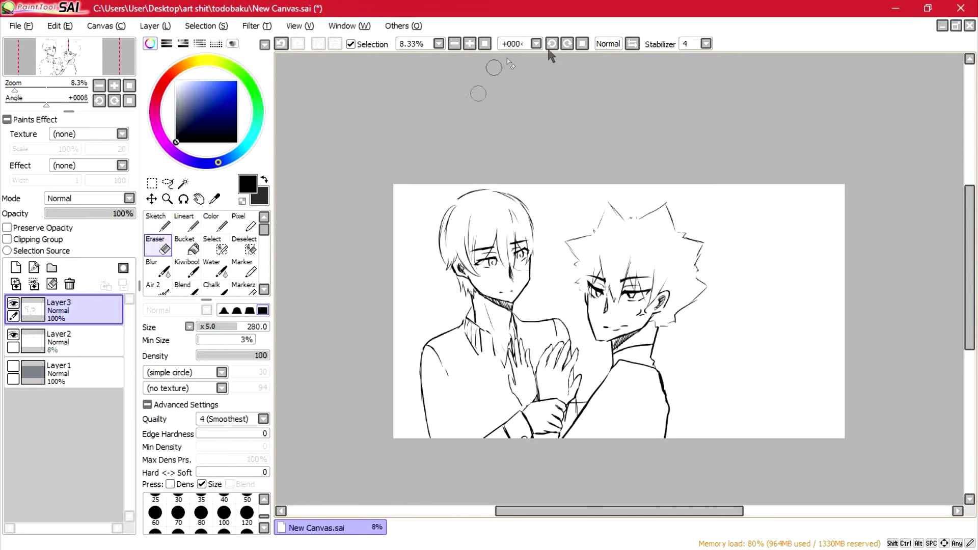
- Draw bold anger marks around the shorter figure's head and three dots beside the taller figure at brush size 80
click(470, 44)
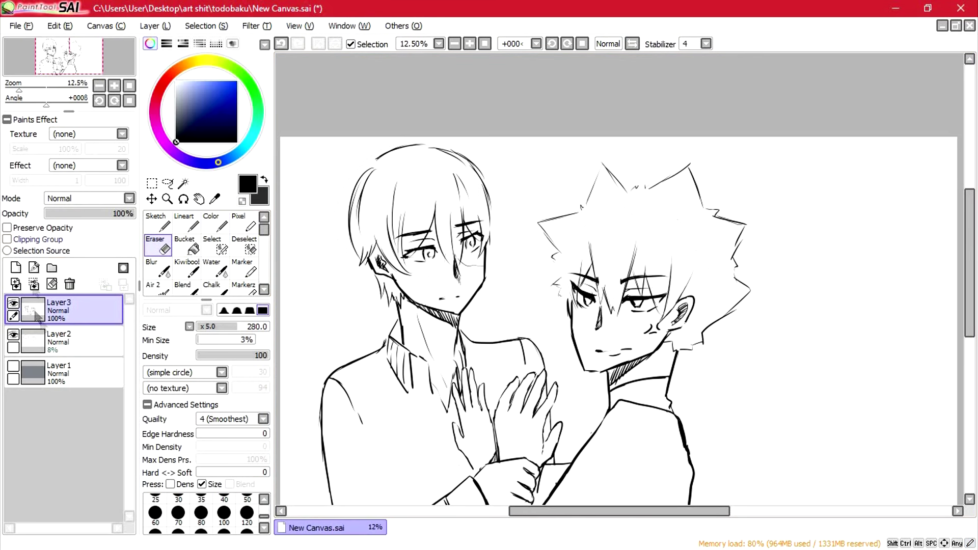
key(n)
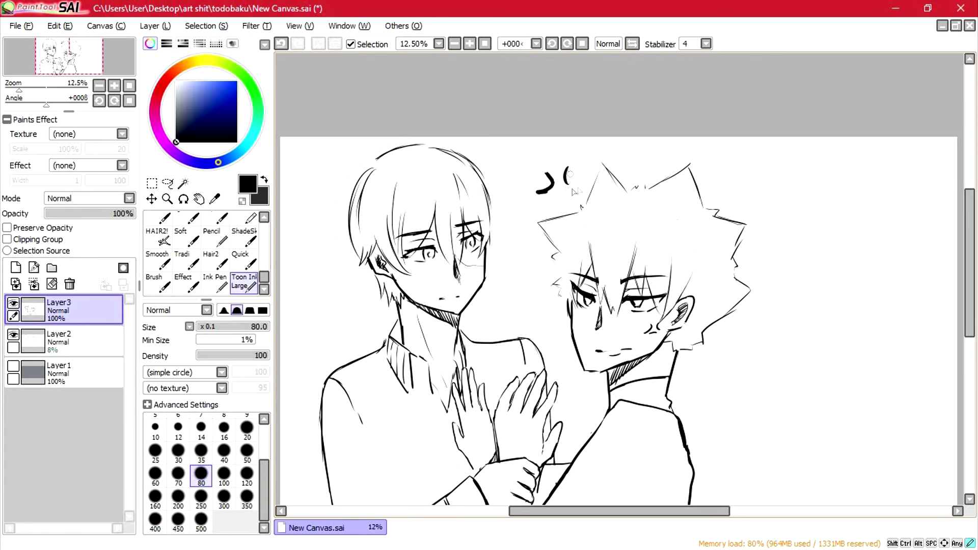
key(ctrl+z)
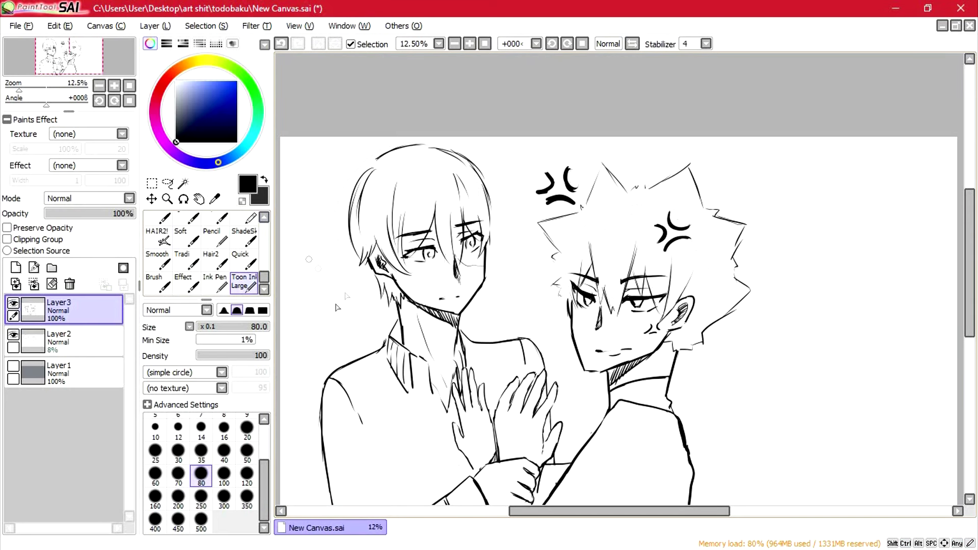
click(320, 314)
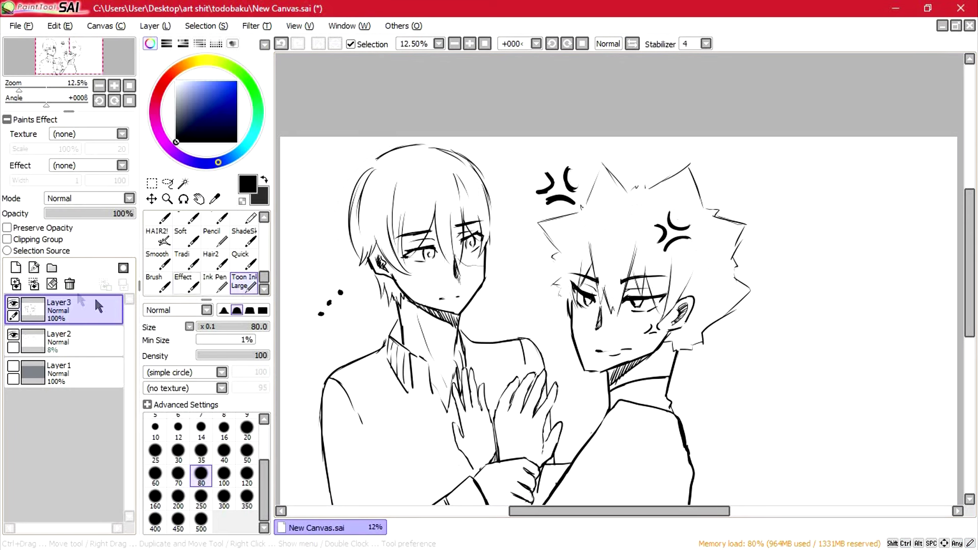
- Delete Layer2, add a new layer beneath Layer3, and choose light grey with Toon Ink Large at size 250
click(69, 340)
click(69, 284)
click(16, 267)
click(176, 99)
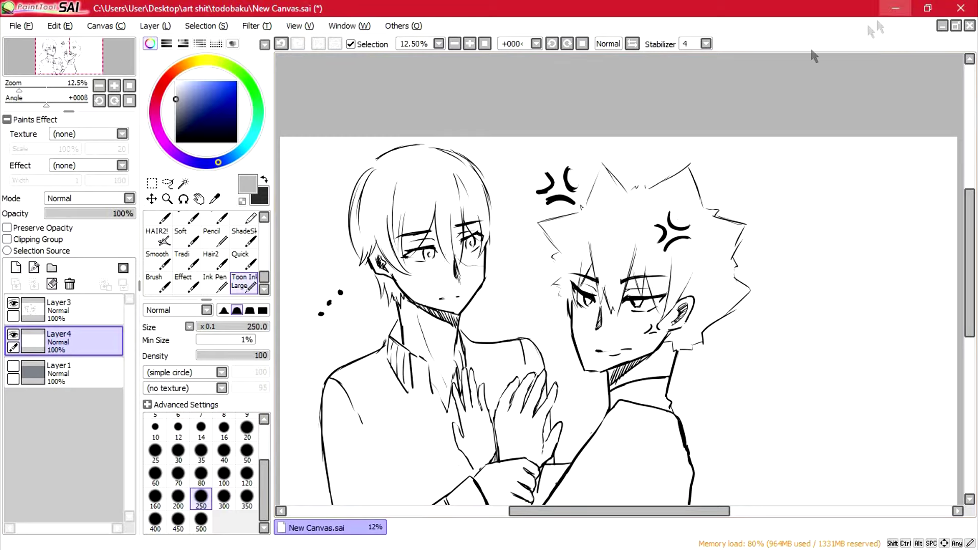
click(895, 9)
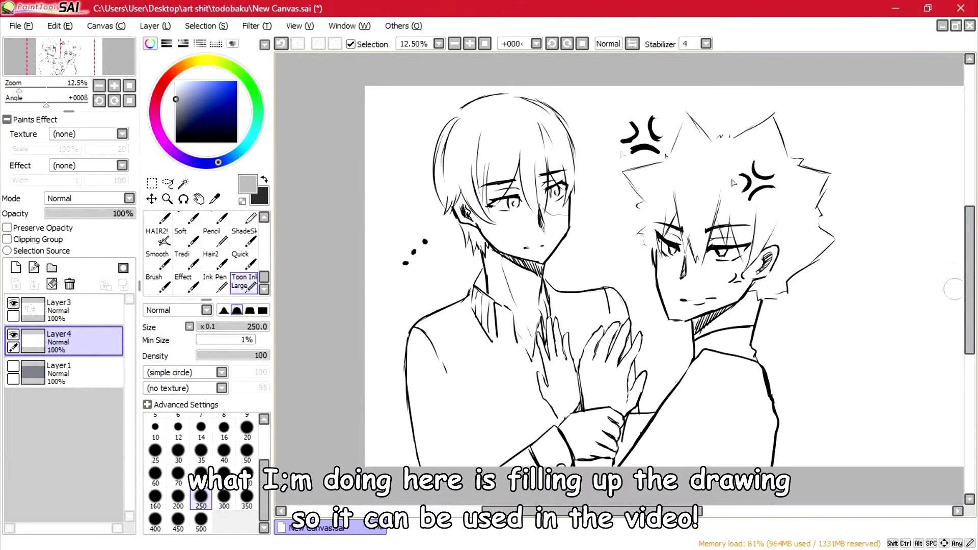
- Show Layer1's dark grey backdrop, pick a lighter grey, and start filling the taller figure's hair on Layer4
mouse_move(450, 104)
mouse_down()
mouse_move(479, 179)
mouse_move(453, 134)
mouse_move(448, 191)
mouse_move(482, 201)
mouse_up()
click(13, 367)
click(177, 94)
drag(477, 116, 488, 188)
mouse_move(489, 112)
mouse_down()
mouse_move(493, 206)
mouse_move(459, 127)
mouse_move(448, 191)
mouse_up()
mouse_move(473, 130)
mouse_down()
mouse_move(464, 181)
mouse_move(489, 230)
mouse_up()
- Extend the light grey fill down the taller figure's side hair, around the ear and into the face
click(470, 44)
mouse_move(377, 102)
mouse_down()
mouse_move(403, 163)
mouse_move(393, 188)
mouse_up()
mouse_move(387, 148)
mouse_down()
mouse_move(408, 163)
mouse_move(423, 214)
mouse_up()
drag(400, 178, 428, 234)
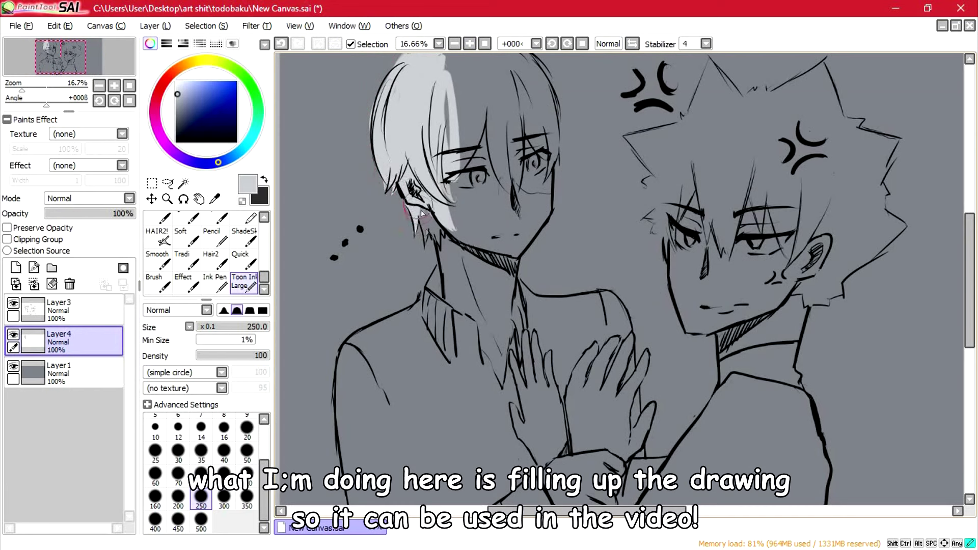
drag(408, 199, 443, 254)
mouse_move(458, 214)
mouse_down()
mouse_move(468, 94)
mouse_move(514, 219)
mouse_move(504, 92)
mouse_move(472, 132)
mouse_up()
- Fill the taller figure's far jaw edge and the neck opening beside the collar in light grey on Layer4
click(469, 44)
click(469, 44)
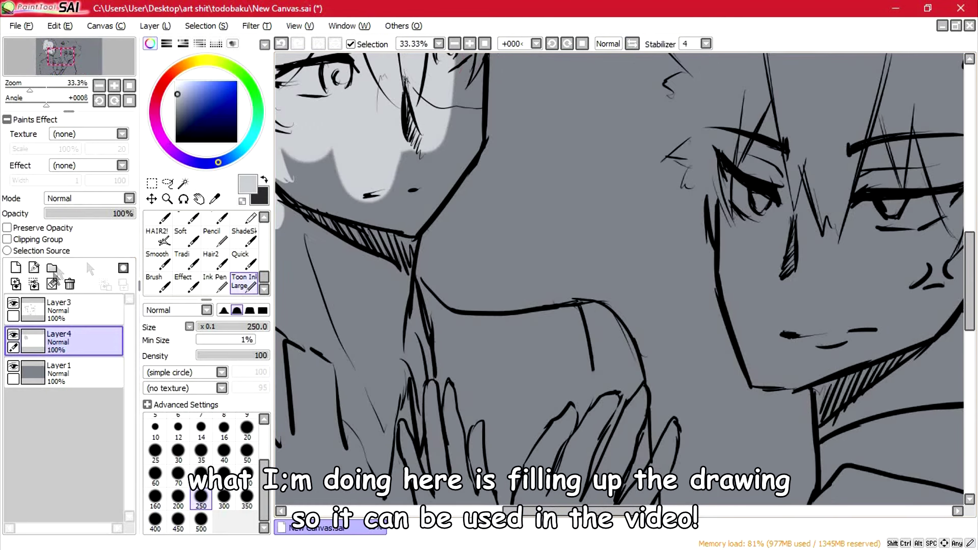
click(81, 312)
drag(264, 277, 264, 229)
click(159, 245)
click(454, 44)
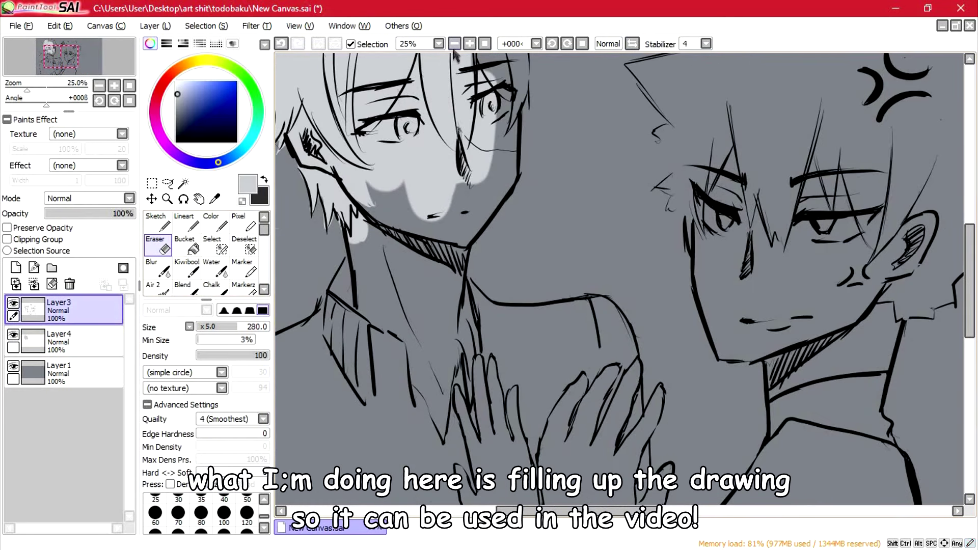
click(58, 339)
scroll(204, 250, down, 4)
click(243, 281)
mouse_move(493, 176)
mouse_down()
mouse_move(504, 148)
mouse_move(512, 192)
mouse_move(492, 313)
mouse_move(473, 355)
mouse_up()
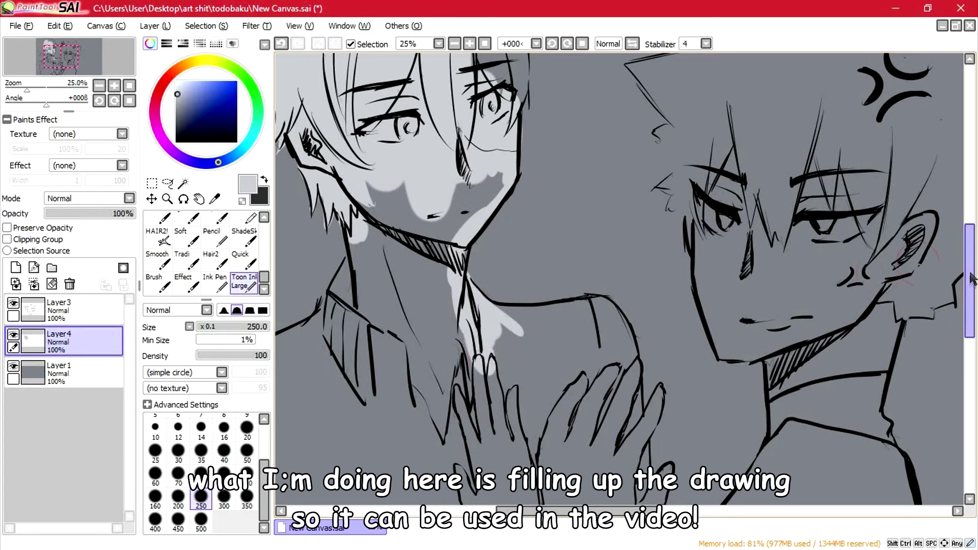
- Fill the rest of the taller figure's hair and face and the top of the neck in light grey
drag(969, 280, 969, 235)
drag(332, 136, 394, 145)
mouse_move(332, 109)
mouse_down()
mouse_move(429, 110)
mouse_move(375, 93)
mouse_move(406, 94)
mouse_move(487, 137)
mouse_move(447, 135)
mouse_move(487, 210)
mouse_move(484, 125)
mouse_move(512, 151)
mouse_move(530, 219)
mouse_move(524, 177)
mouse_move(527, 246)
mouse_move(508, 172)
mouse_move(530, 236)
mouse_move(516, 274)
mouse_move(554, 268)
mouse_move(510, 241)
mouse_move(481, 365)
mouse_move(389, 414)
mouse_move(374, 343)
mouse_move(471, 352)
mouse_move(423, 438)
mouse_up()
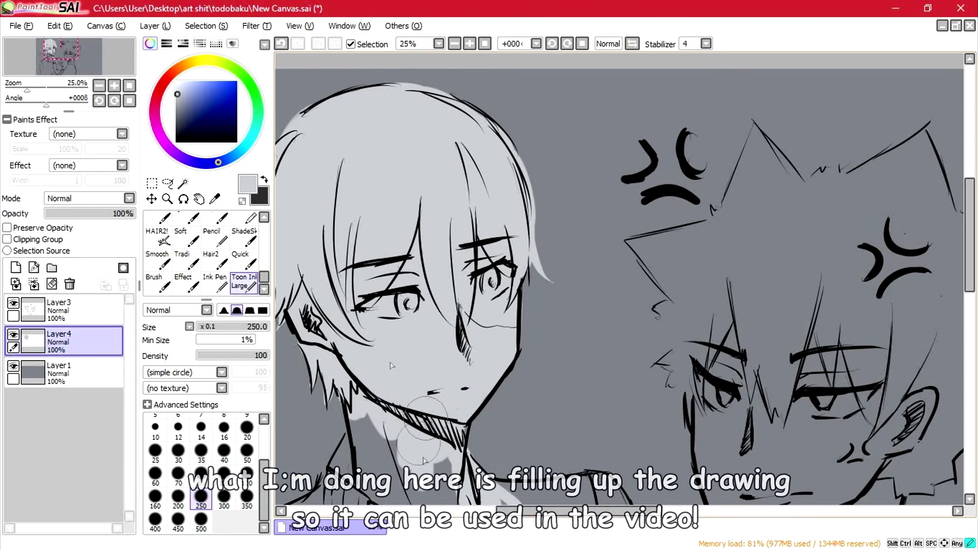
- Touch up the taller figure's neck fill and erase the overspill around the hair tufts below the ear
drag(579, 510, 540, 511)
drag(969, 235, 969, 307)
drag(632, 214, 641, 261)
scroll(204, 255, up, 5)
click(158, 245)
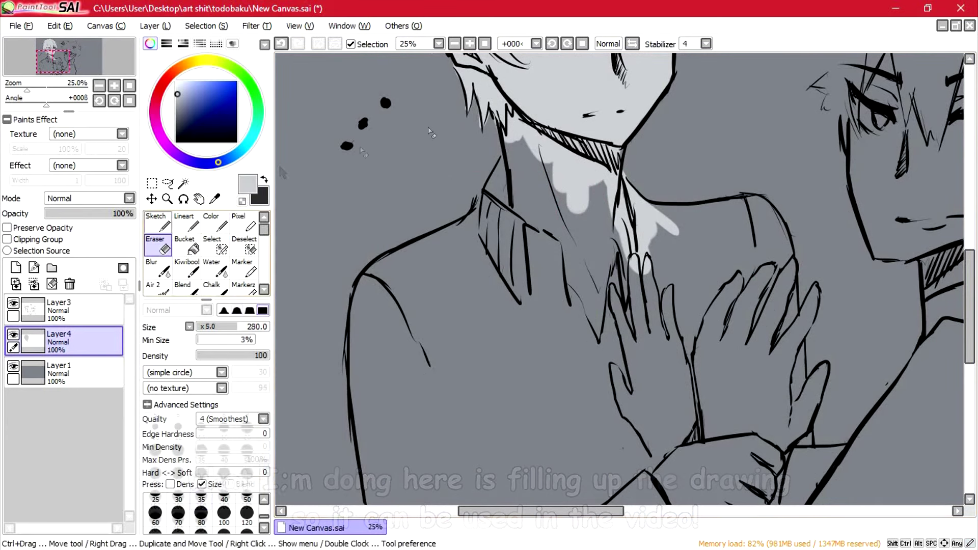
drag(456, 104, 477, 137)
drag(264, 231, 264, 278)
click(243, 283)
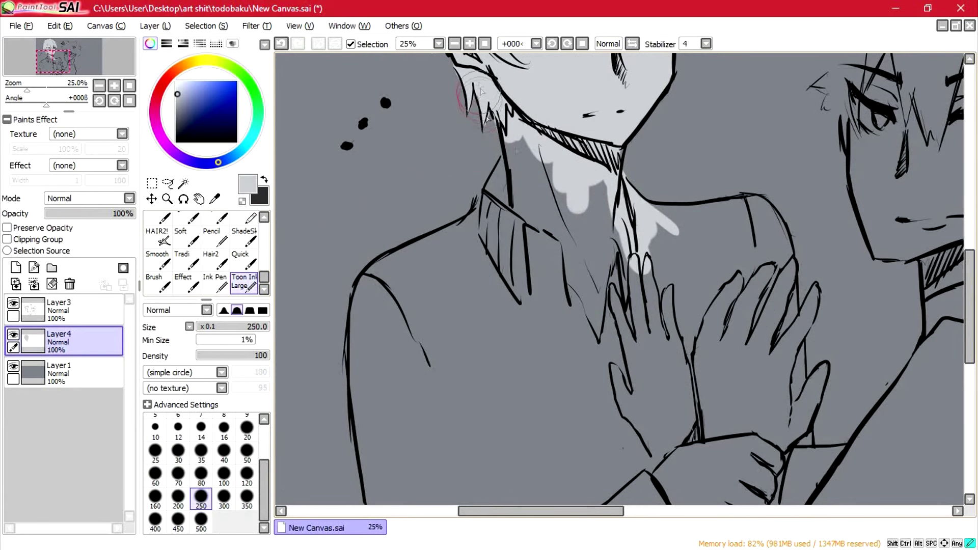
- Fill the taller figure's neck and collar and paint along the shoulder, sleeve and lower jacket in light grey
mouse_move(479, 97)
mouse_down()
mouse_move(535, 239)
mouse_move(601, 285)
mouse_move(494, 244)
mouse_move(476, 214)
mouse_move(382, 266)
mouse_move(401, 471)
mouse_up()
scroll(401, 471, down, 2)
mouse_move(457, 344)
mouse_down()
mouse_move(461, 441)
mouse_move(484, 470)
mouse_move(586, 443)
mouse_move(713, 464)
mouse_move(675, 500)
mouse_move(696, 511)
mouse_up()
- Paint light grey inside the shorter figure's upper hair spikes and the tufts beside the temple
drag(970, 305, 969, 274)
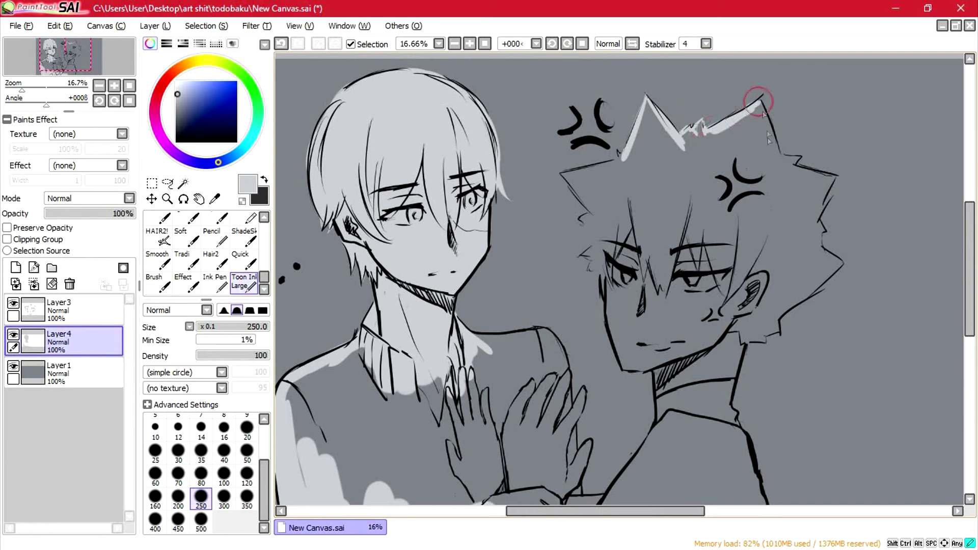
drag(759, 111, 701, 127)
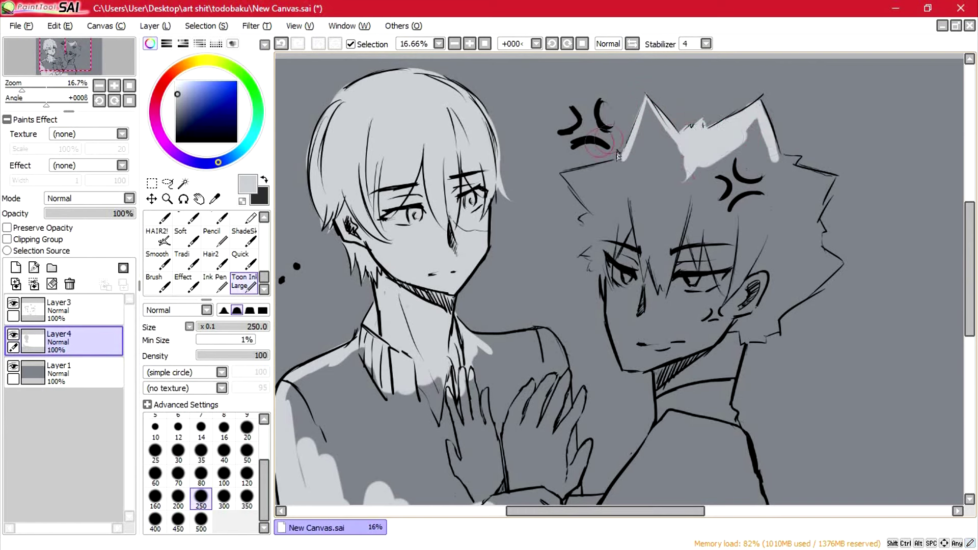
drag(566, 176, 601, 213)
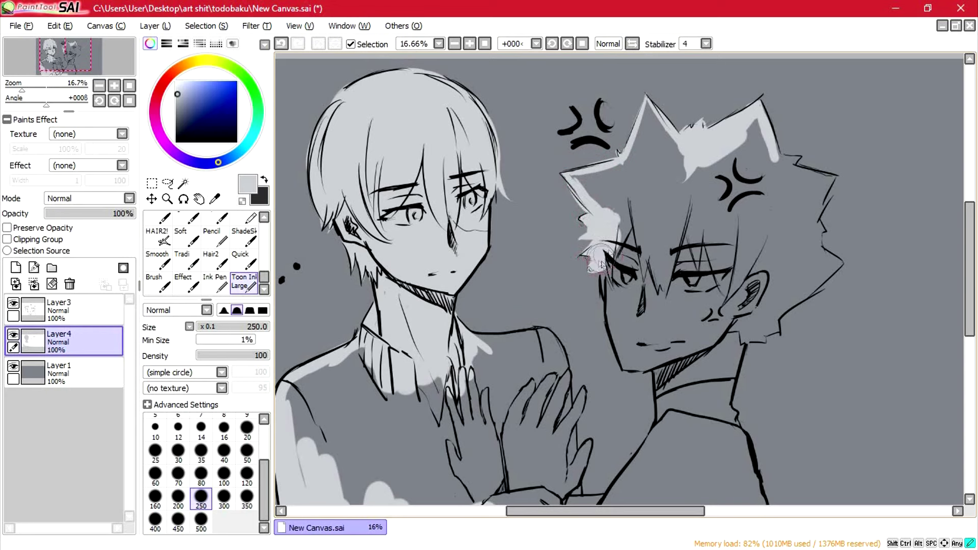
mouse_move(601, 262)
mouse_down()
mouse_move(619, 284)
mouse_move(612, 295)
mouse_move(612, 262)
mouse_up()
- Paint light grey along the shorter figure's face edge, jaw, ear, neck and back hair spikes
mouse_move(609, 327)
mouse_down()
mouse_move(629, 366)
mouse_move(665, 367)
mouse_move(662, 411)
mouse_move(716, 387)
mouse_move(742, 347)
mouse_up()
mouse_move(781, 318)
mouse_down()
mouse_move(738, 329)
mouse_move(781, 289)
mouse_move(718, 262)
mouse_move(805, 296)
mouse_move(832, 270)
mouse_up()
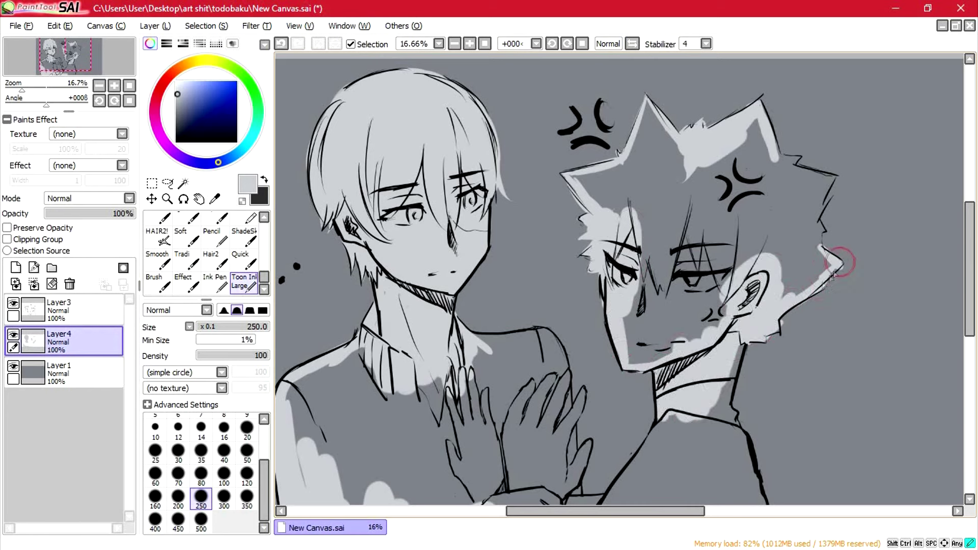
drag(823, 232, 817, 202)
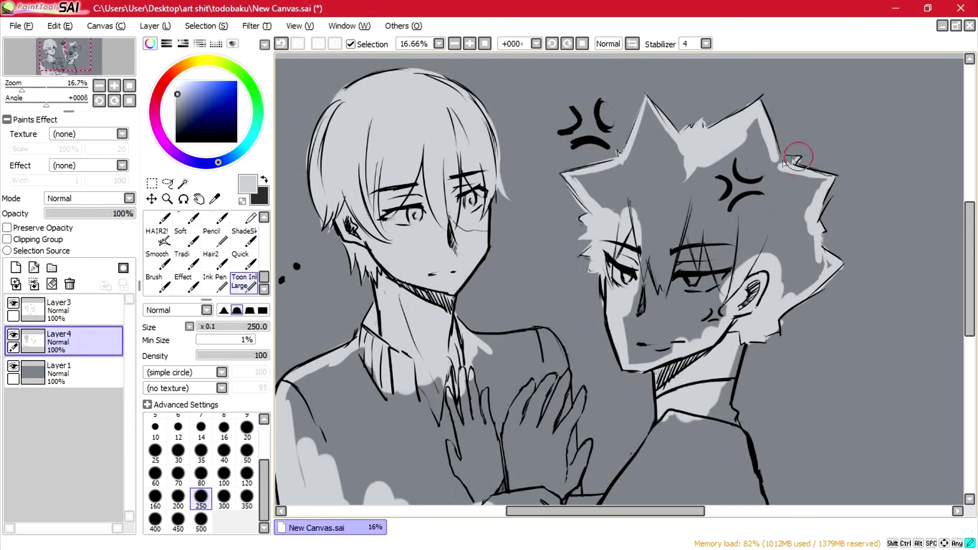
- Erase the light grey overspill around the outline of the shorter figure's hair
drag(540, 511, 573, 511)
mouse_move(264, 278)
mouse_down()
mouse_move(264, 229)
mouse_move(264, 278)
mouse_up()
click(159, 246)
click(469, 44)
click(244, 283)
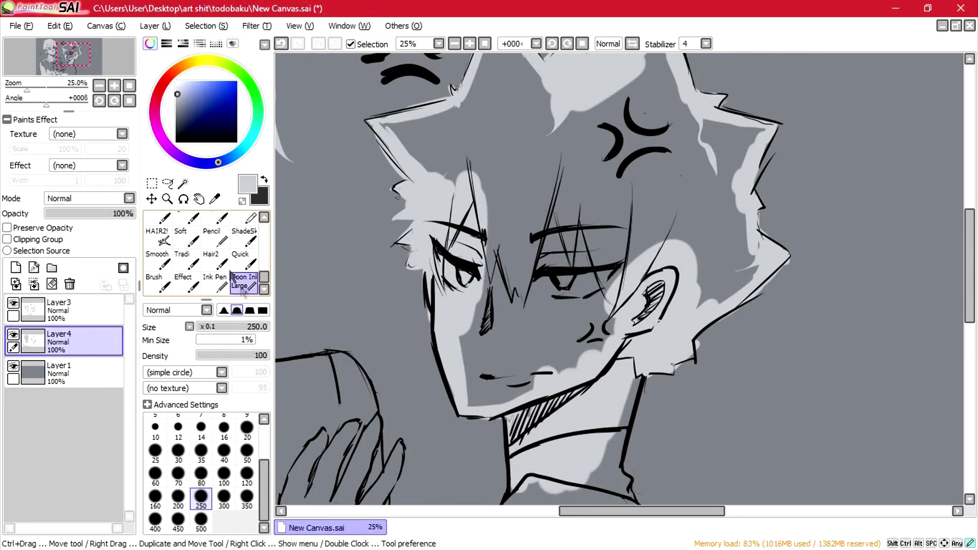
key(e)
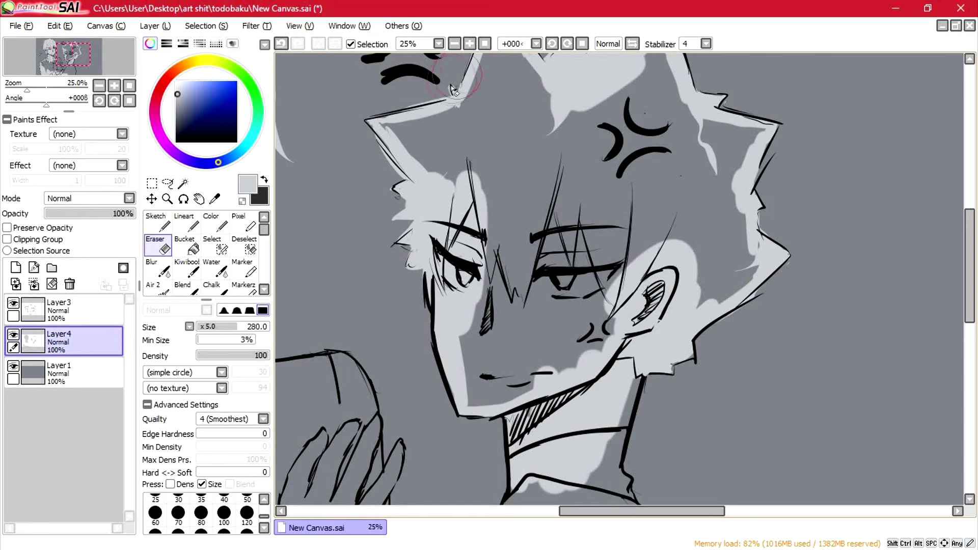
scroll(251, 289, down, 3)
click(250, 286)
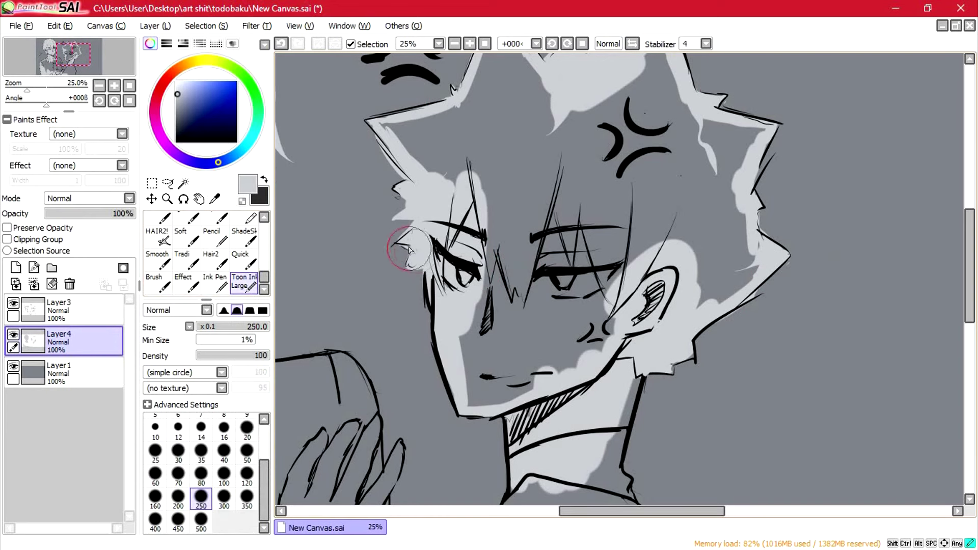
- Fill the remaining gaps in the shorter figure's hair and face with light grey
mouse_move(390, 128)
mouse_down()
mouse_move(488, 155)
mouse_move(421, 143)
mouse_move(399, 162)
mouse_move(447, 121)
mouse_move(550, 102)
mouse_up()
scroll(961, 287, up, 3)
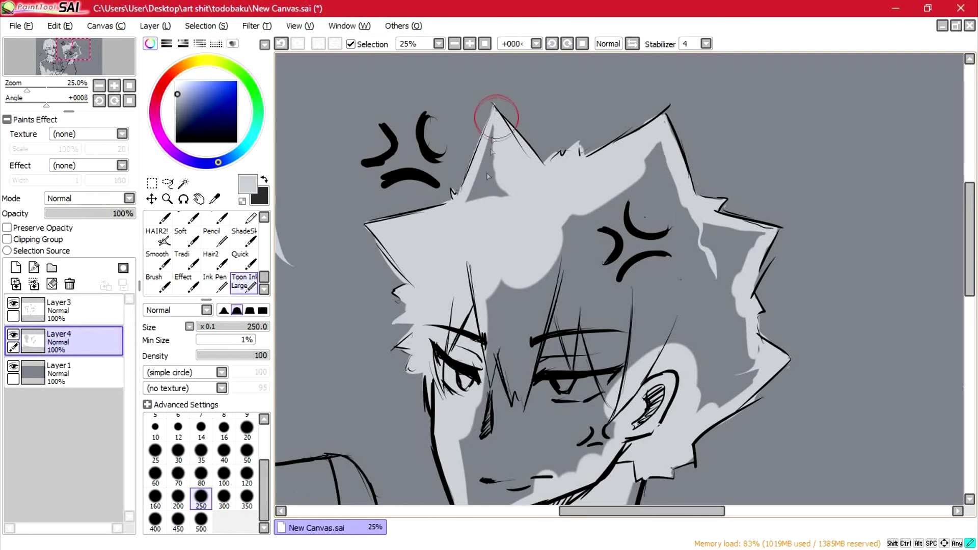
mouse_move(675, 206)
mouse_down()
mouse_move(764, 219)
mouse_move(723, 351)
mouse_move(651, 255)
mouse_move(488, 449)
mouse_move(575, 453)
mouse_move(571, 352)
mouse_move(617, 181)
mouse_move(639, 322)
mouse_move(586, 408)
mouse_move(632, 347)
mouse_up()
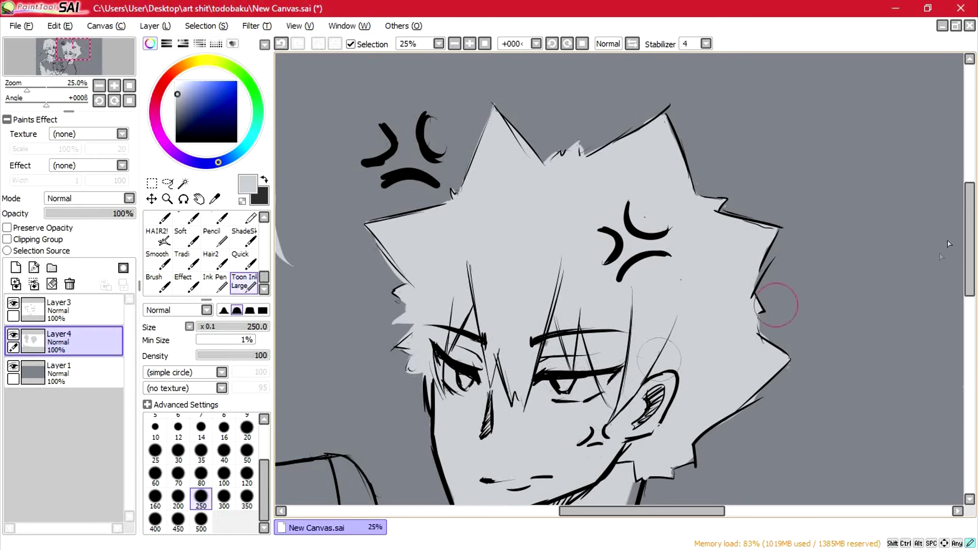
- Fill the shorter figure's collar, shoulders and back with light grey inside the jacket outline
scroll(779, 306, down, 10)
mouse_move(647, 132)
mouse_down()
mouse_move(607, 266)
mouse_move(568, 321)
mouse_up()
mouse_move(621, 237)
mouse_down()
mouse_move(666, 395)
mouse_move(616, 375)
mouse_up()
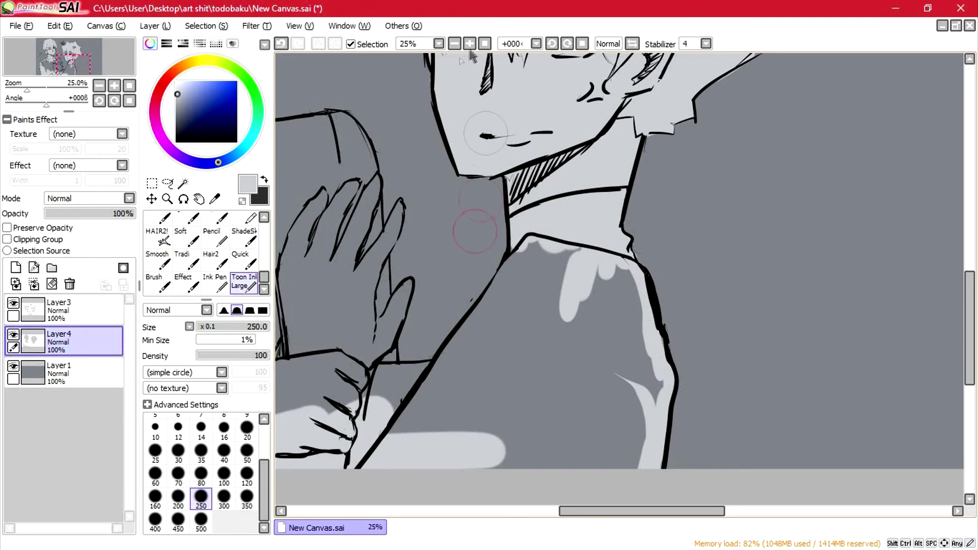
scroll(452, 279, down, 1)
drag(491, 382, 552, 305)
mouse_move(532, 308)
mouse_down()
mouse_move(554, 256)
mouse_move(521, 321)
mouse_up()
mouse_move(543, 284)
mouse_down()
mouse_move(477, 380)
mouse_move(558, 277)
mouse_move(540, 285)
mouse_move(514, 320)
mouse_move(586, 266)
mouse_move(627, 280)
mouse_move(637, 353)
mouse_move(610, 334)
mouse_move(555, 354)
mouse_move(594, 324)
mouse_move(493, 394)
mouse_move(514, 385)
mouse_move(607, 409)
mouse_up()
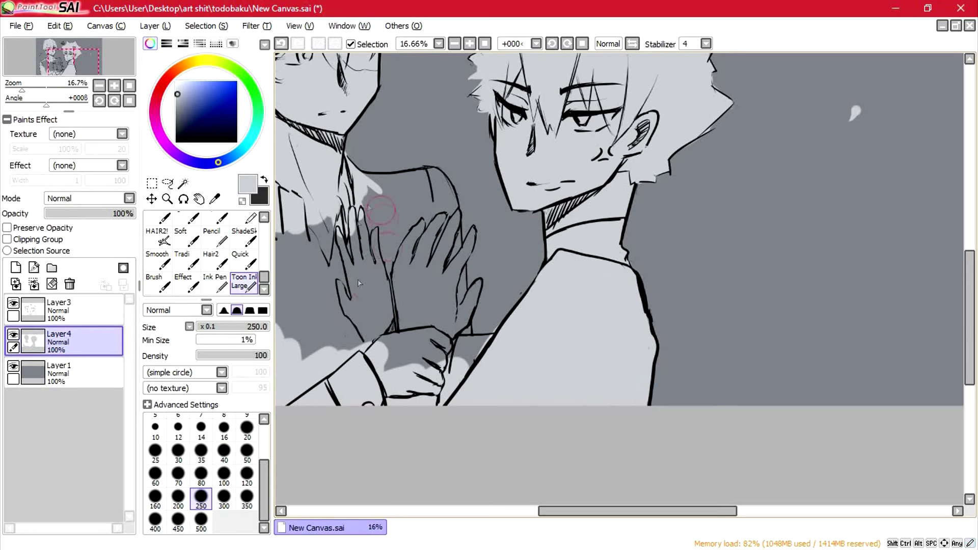
- Fill the taller figure's chest, shoulder and sleeve, and both raised hands, with light grey inside the line art
mouse_move(381, 212)
mouse_down()
mouse_move(408, 367)
mouse_move(469, 351)
mouse_move(403, 224)
mouse_move(397, 286)
mouse_up()
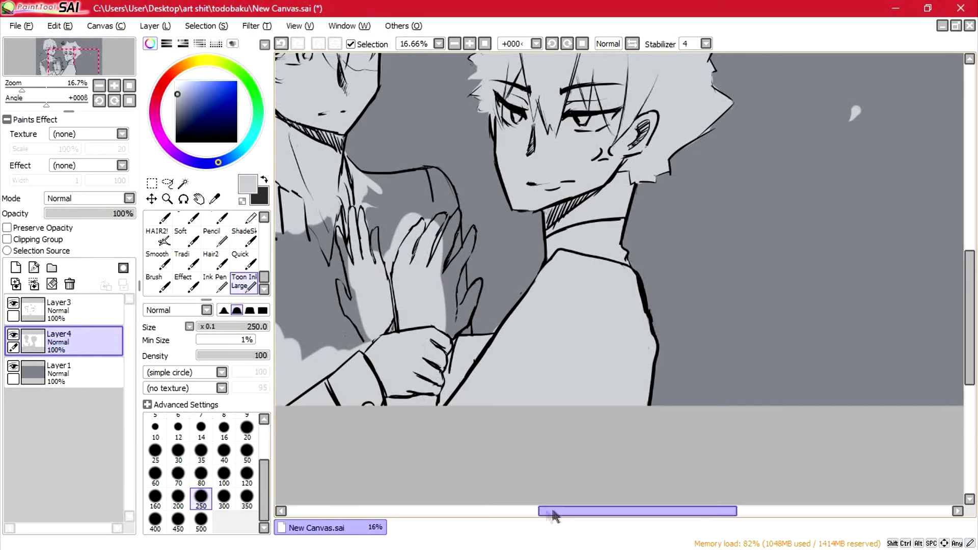
drag(554, 516, 521, 515)
mouse_move(367, 186)
mouse_down()
mouse_move(285, 280)
mouse_move(382, 214)
mouse_move(408, 320)
mouse_move(499, 219)
mouse_move(487, 191)
mouse_up()
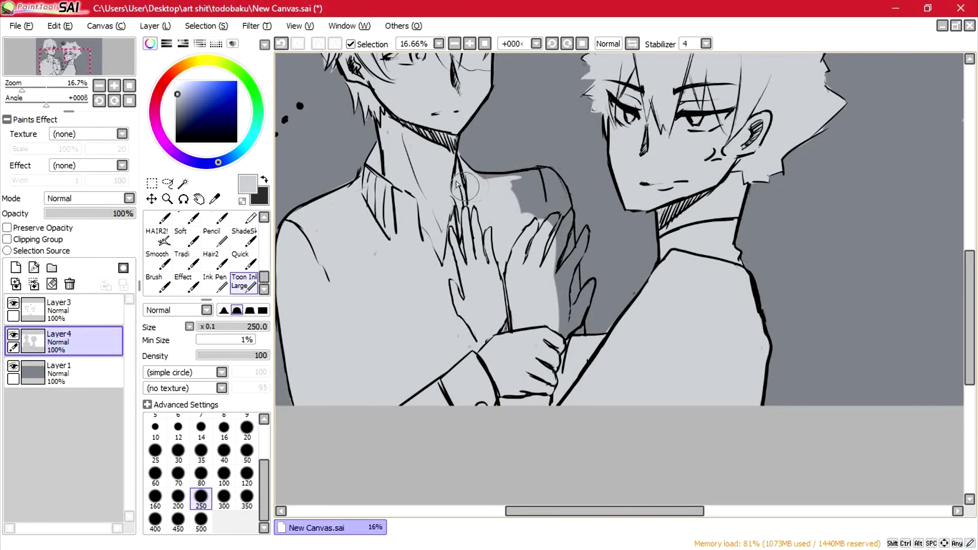
drag(563, 197, 513, 190)
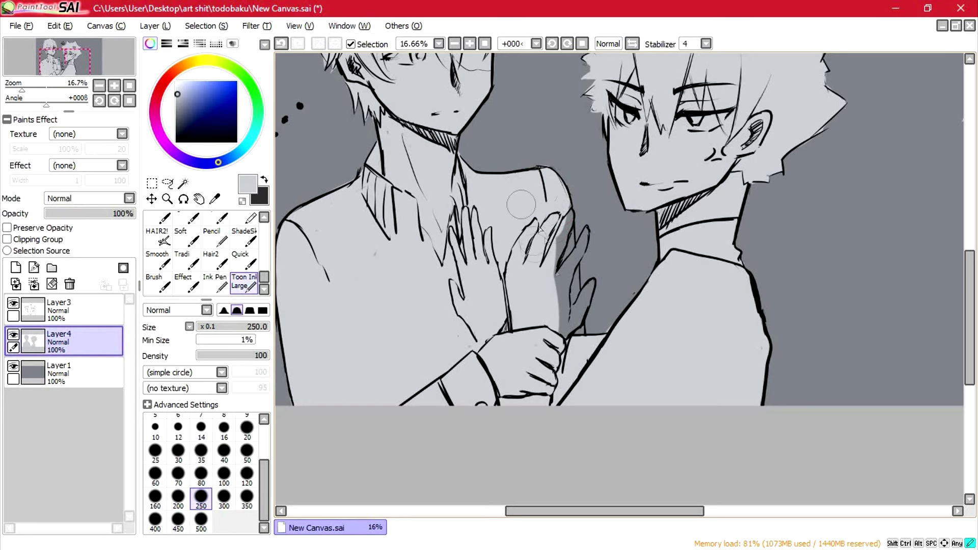
drag(544, 232, 547, 276)
scroll(547, 276, up, 2)
mouse_move(516, 131)
mouse_down()
mouse_move(515, 188)
mouse_move(528, 182)
mouse_move(506, 353)
mouse_move(528, 327)
mouse_move(526, 339)
mouse_move(559, 181)
mouse_move(531, 275)
mouse_up()
- Erase the light grey overspill around the raised hands and the taller figure's shoulder, touching up missed spots
drag(263, 276, 261, 223)
click(164, 244)
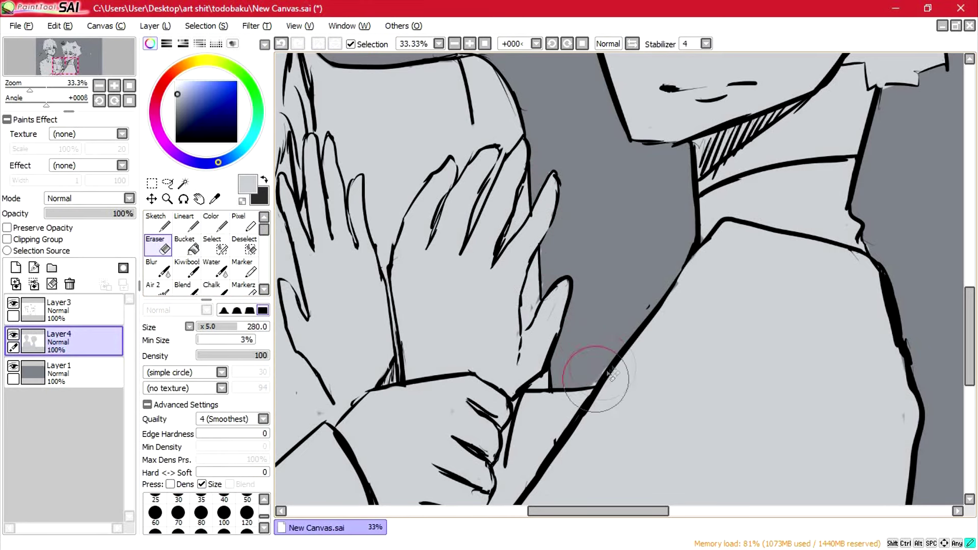
drag(268, 231, 267, 286)
click(244, 283)
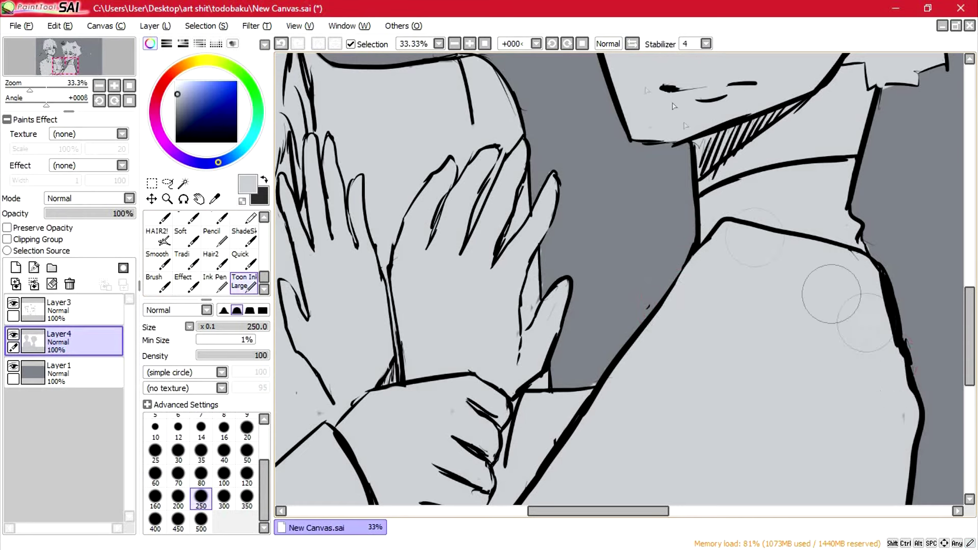
click(455, 44)
key(e)
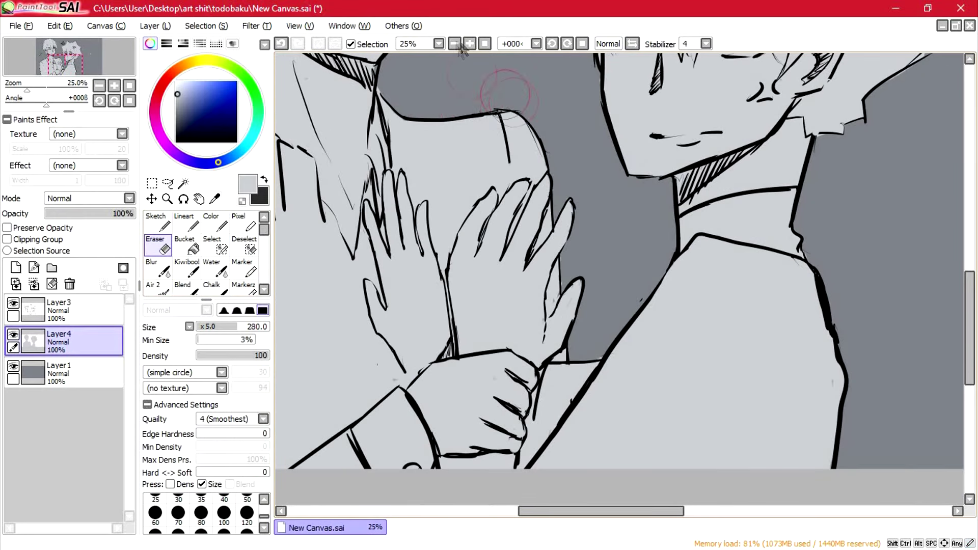
- Paint light grey behind the emotion marks floating beside the two heads with a size 100 brush
scroll(501, 119, down, 2)
key(n)
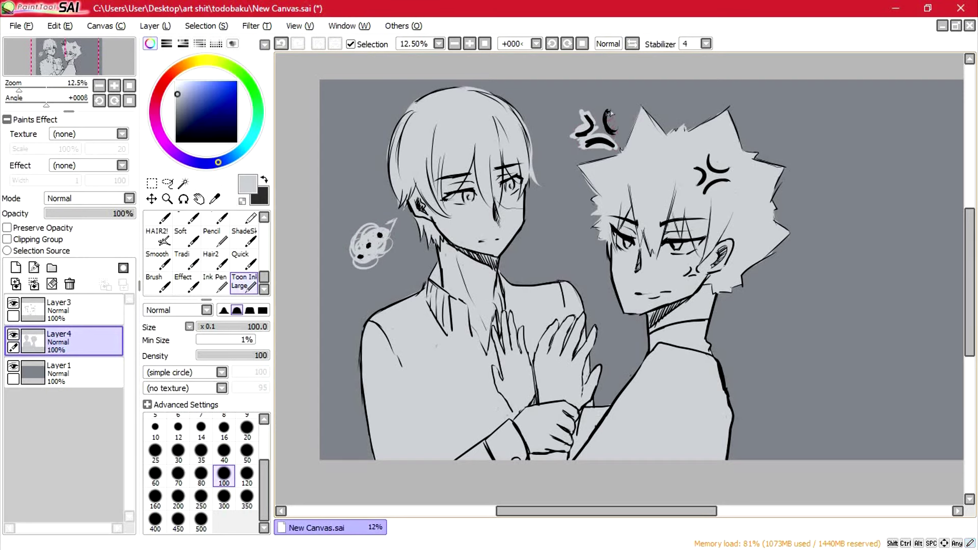
mouse_move(556, 515)
mouse_down()
mouse_move(580, 514)
mouse_move(560, 514)
mouse_up()
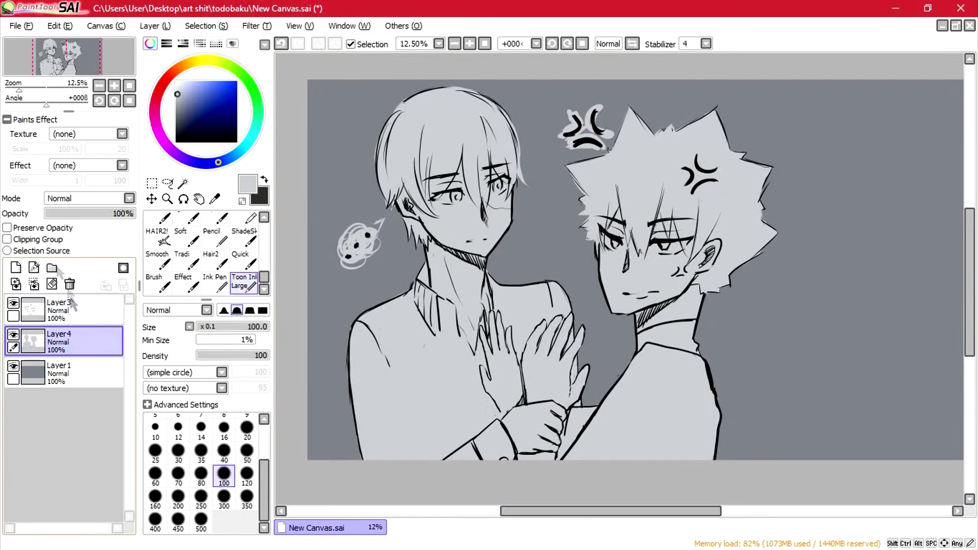
- Ink black stripes down the taller figure's shirt and sleeves on Layer3 with a size 30 brush
click(77, 310)
click(176, 142)
click(177, 453)
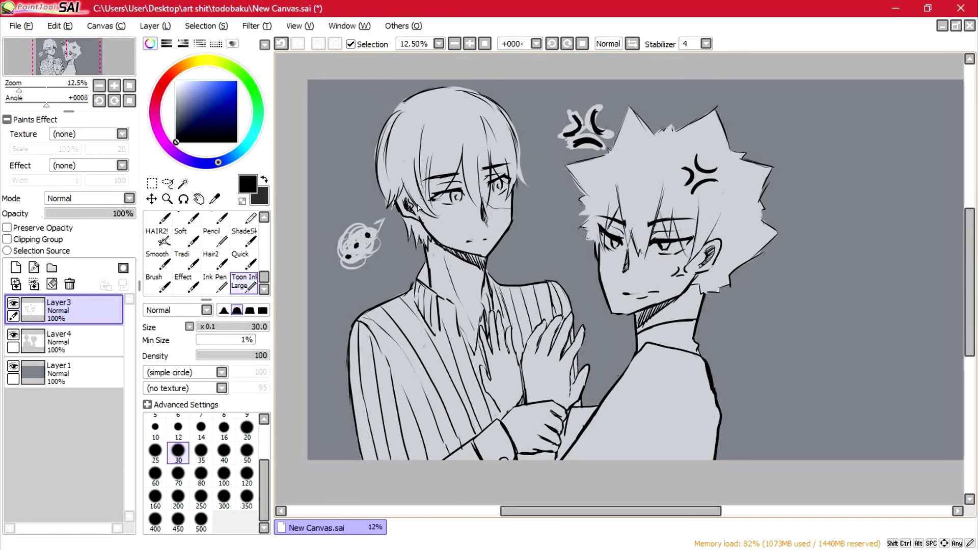
- Hide the grey background Layer1 and export the canvas as PNG image 39
click(13, 366)
click(21, 26)
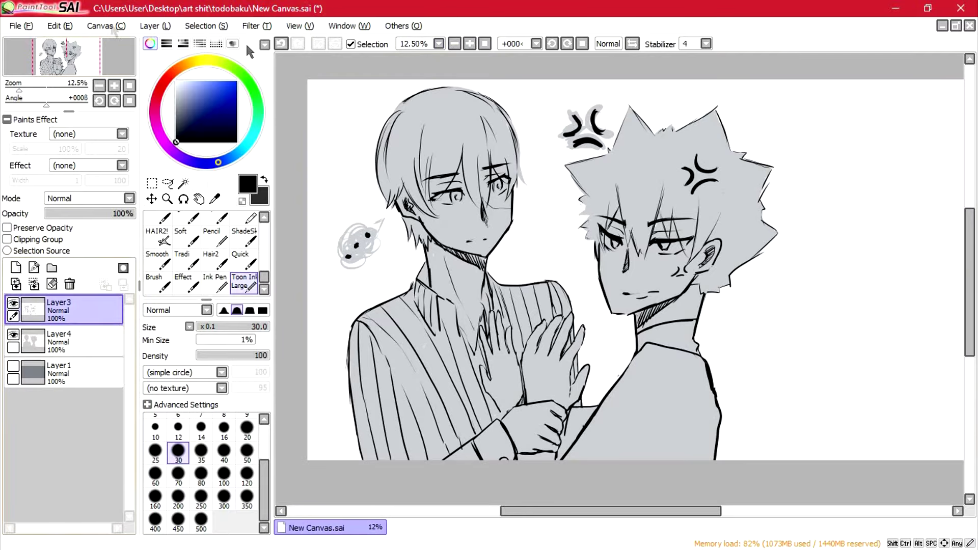
mouse_move(120, 150)
click(203, 204)
drag(659, 236, 660, 377)
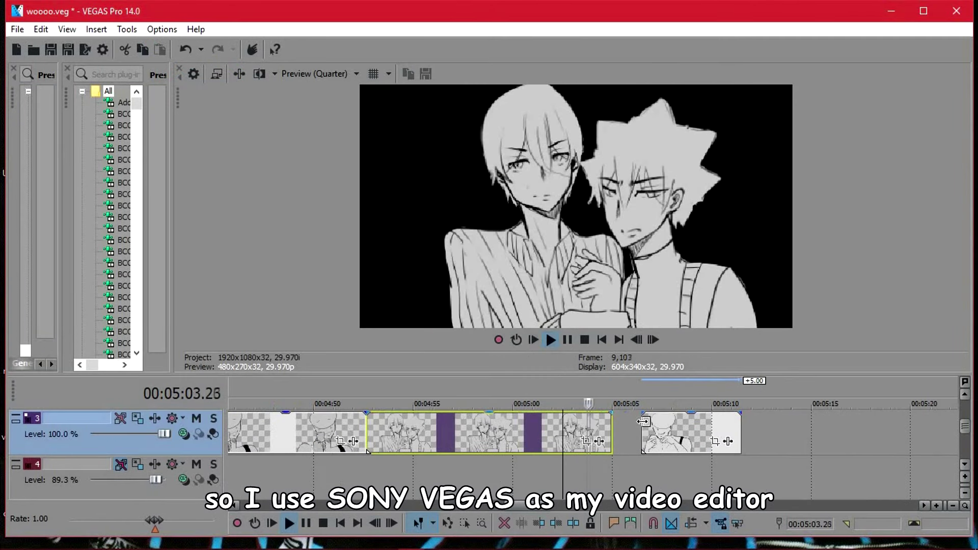
- In VEGAS Pro, move the last clip against the two-character clip and extend its end to about 5:11
scroll(644, 422, up, 1)
drag(692, 432, 635, 438)
scroll(713, 438, down, 1)
drag(733, 427, 757, 431)
click(756, 431)
scroll(413, 424, down, 1)
- Play back the timeline around the two-character clip and save the project
click(414, 430)
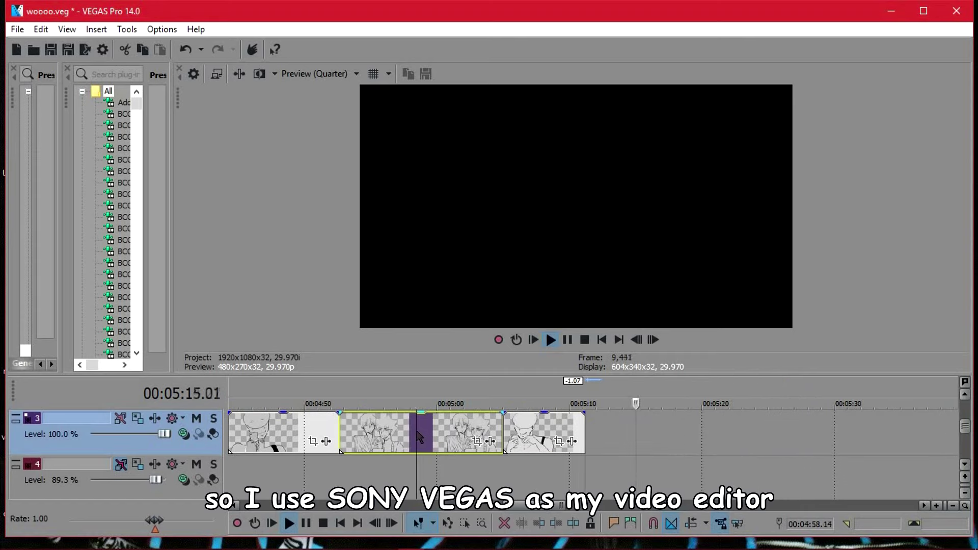
key(space)
scroll(483, 424, down, 2)
click(549, 426)
key(space)
scroll(504, 447, down, 4)
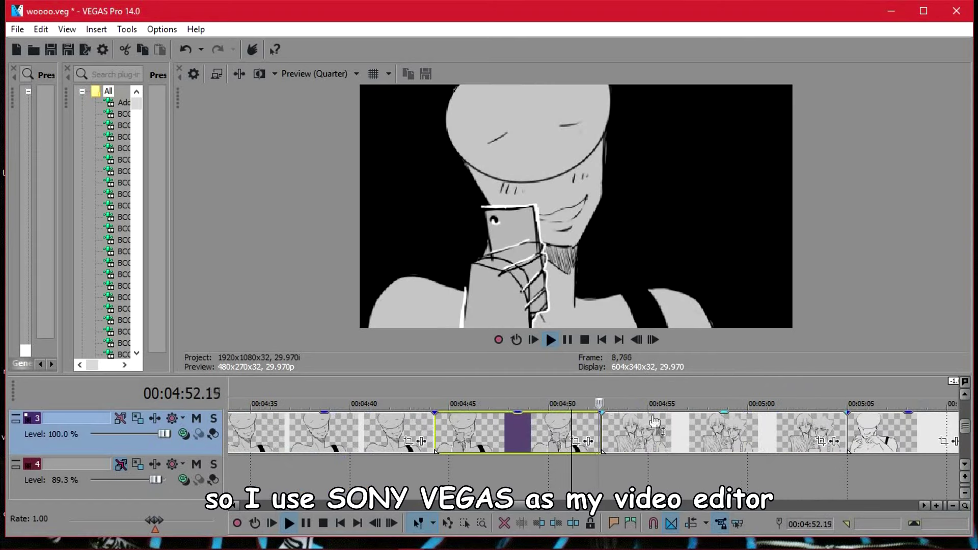
key(ctrl+s)
- Shrink the video preview to give the timeline tracks more room and maximize the editor window
drag(513, 373, 512, 261)
click(924, 11)
scroll(661, 361, up, 3)
scroll(662, 352, up, 4)
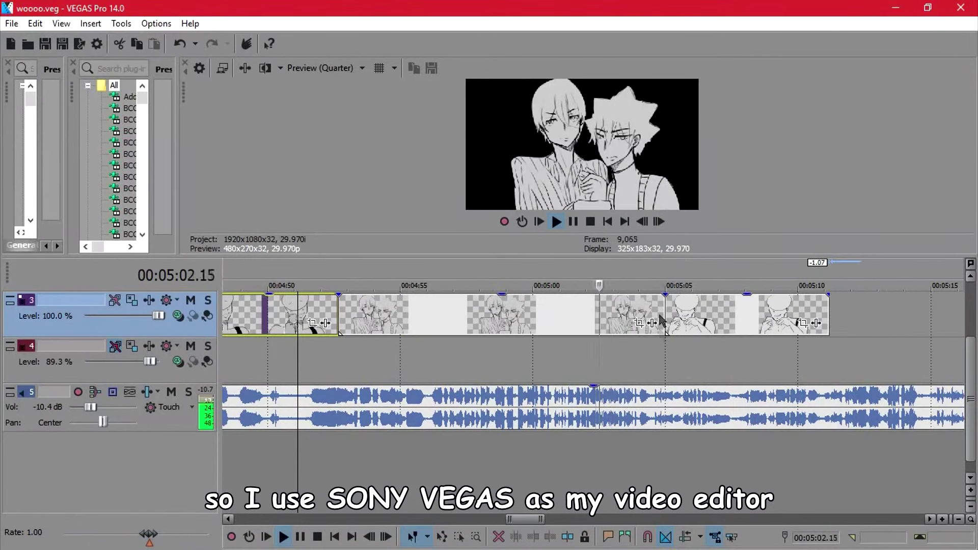
- Move the cut between the two-character clip and the last clip back to about 5:01 and play it back
drag(661, 310, 551, 312)
click(550, 312)
click(547, 310)
key(space)
scroll(586, 308, up, 3)
scroll(585, 308, down, 3)
click(292, 311)
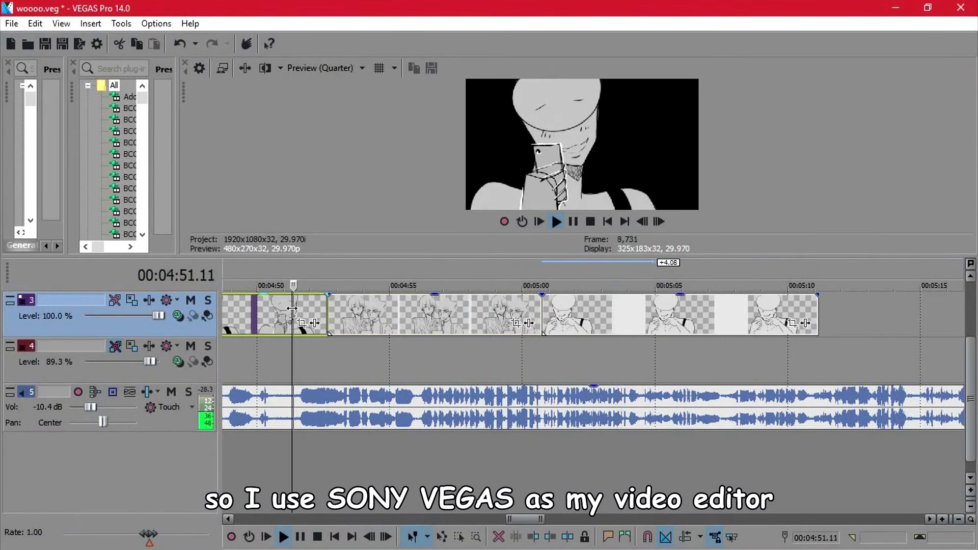
- Add image 39 from the todobaku folder to the end of video track 3
click(927, 7)
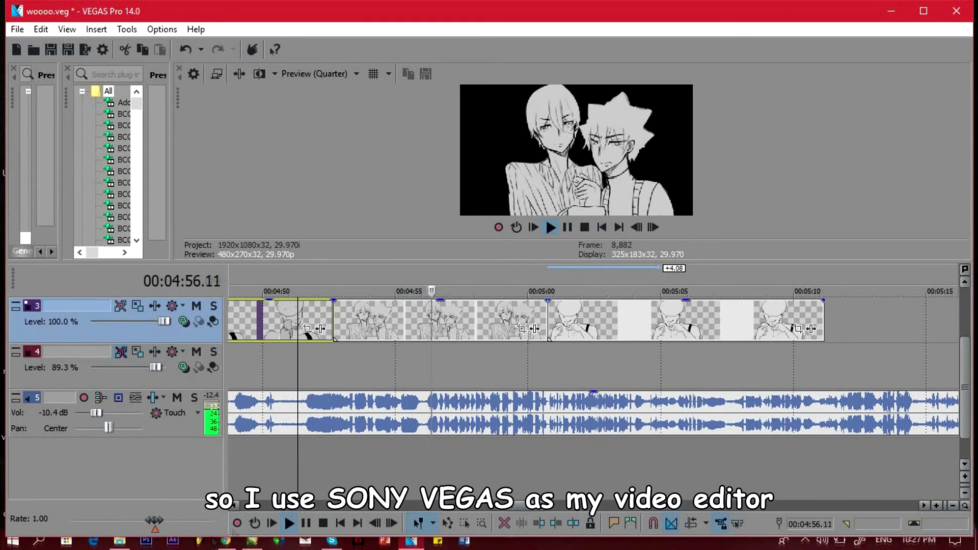
click(145, 543)
drag(433, 332, 829, 325)
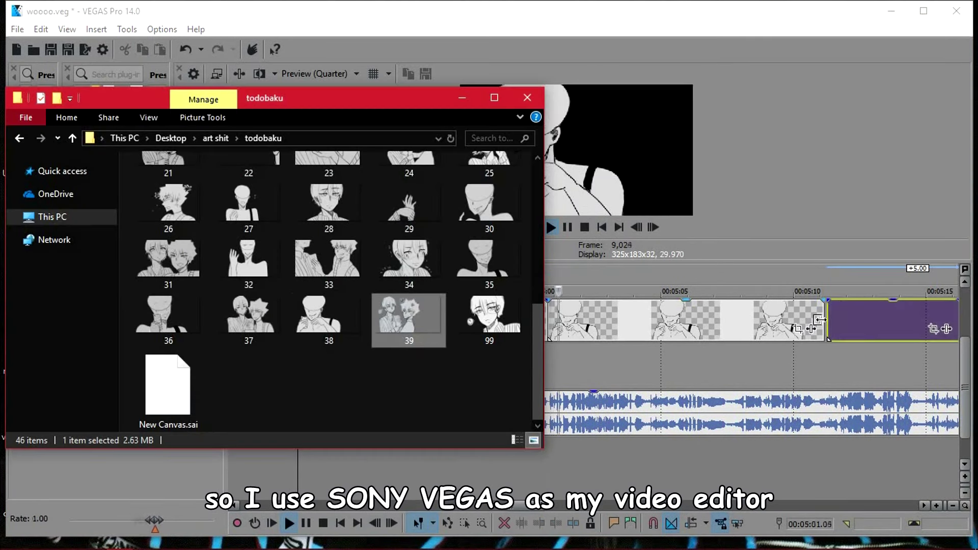
click(818, 325)
- Align the start of clip 39 with the end of the preceding clip, close its event effects window and play it back
scroll(802, 326, up, 3)
drag(605, 327, 594, 327)
scroll(606, 333, down, 3)
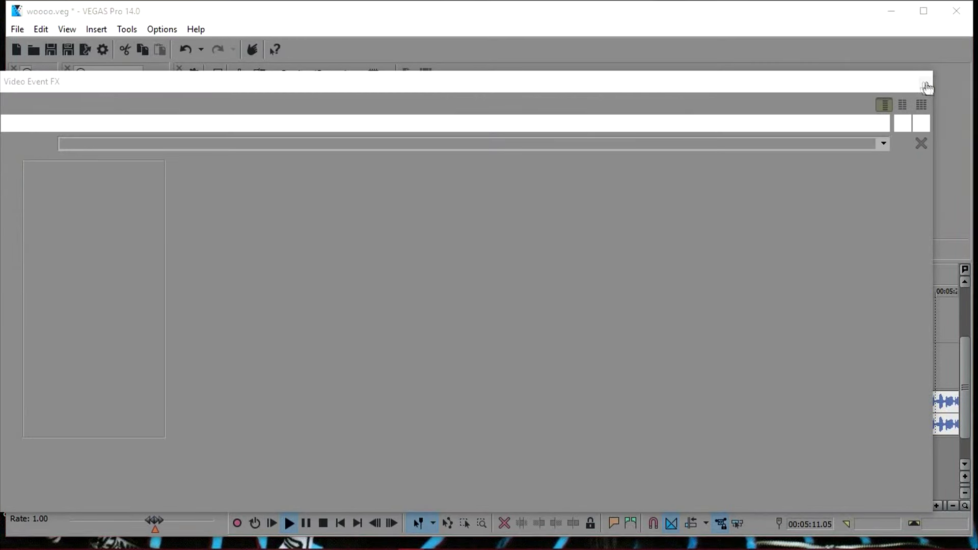
click(925, 83)
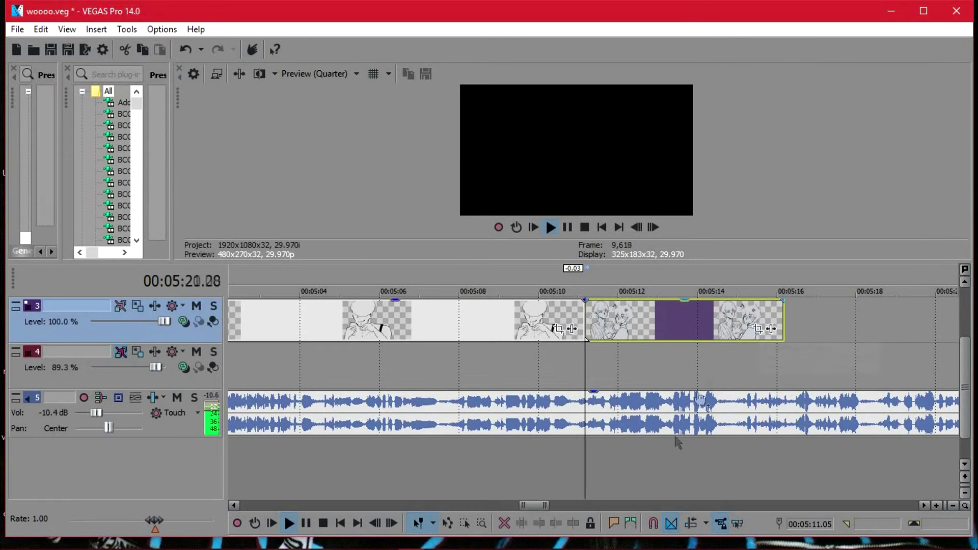
click(727, 368)
key(space)
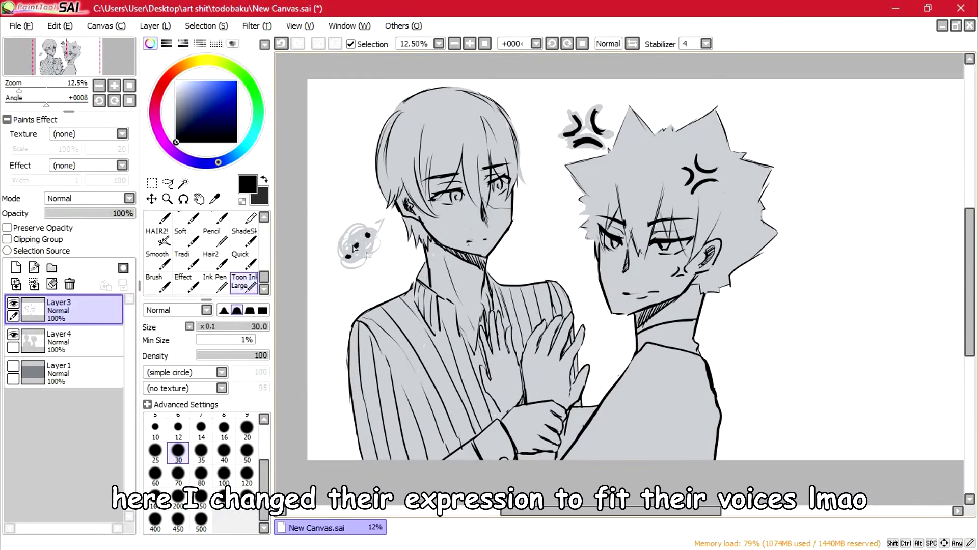
- In PaintTool SAI, erase both figures' closed mouths and ink open mouths in their place
key(e)
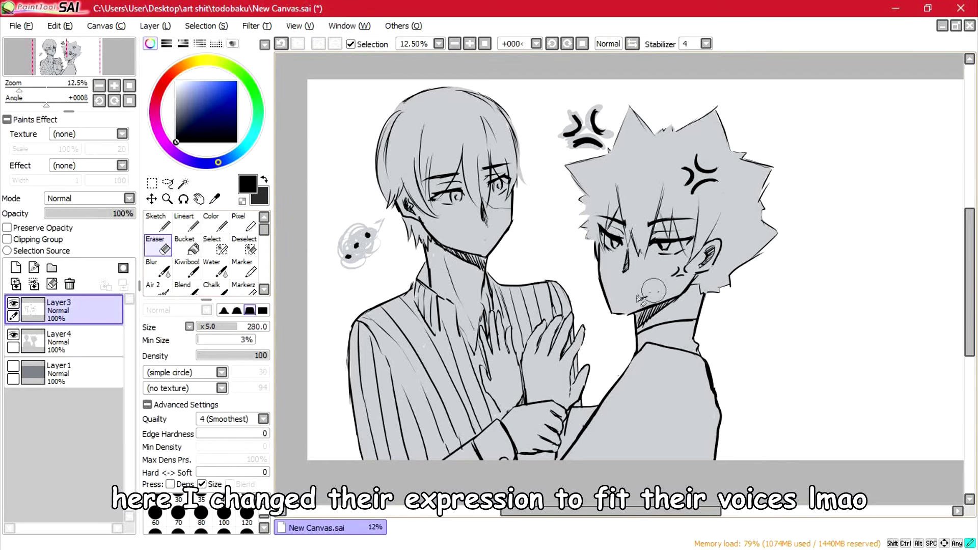
drag(262, 228, 262, 276)
click(253, 282)
click(470, 45)
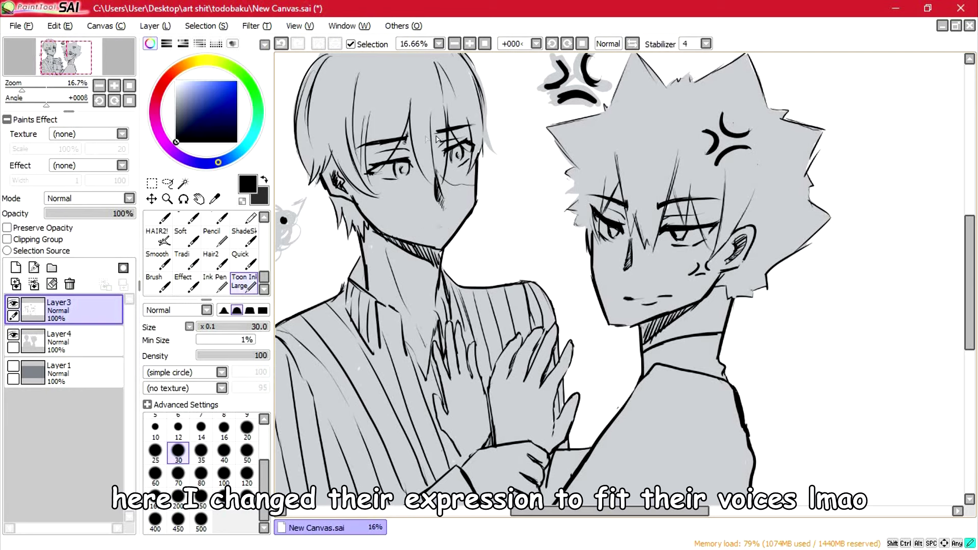
key(e)
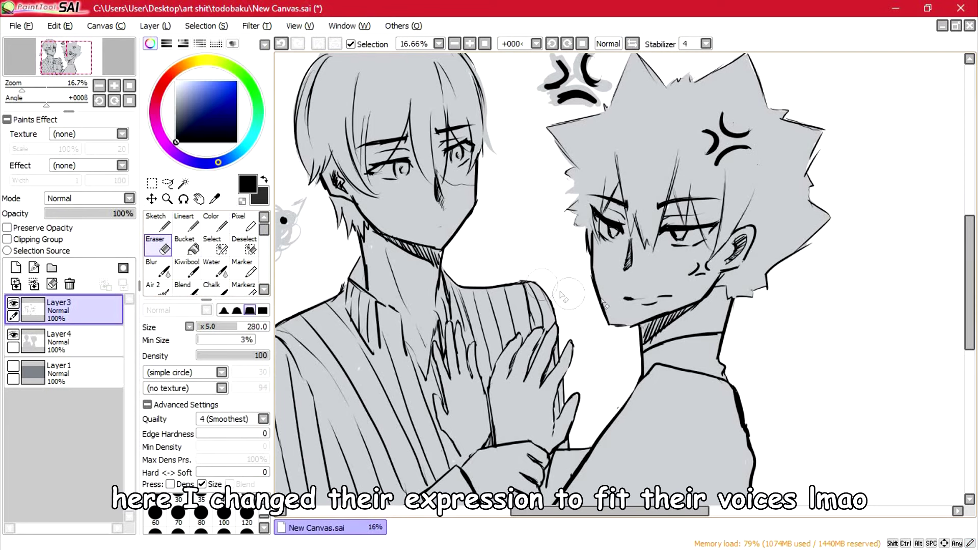
key(e)
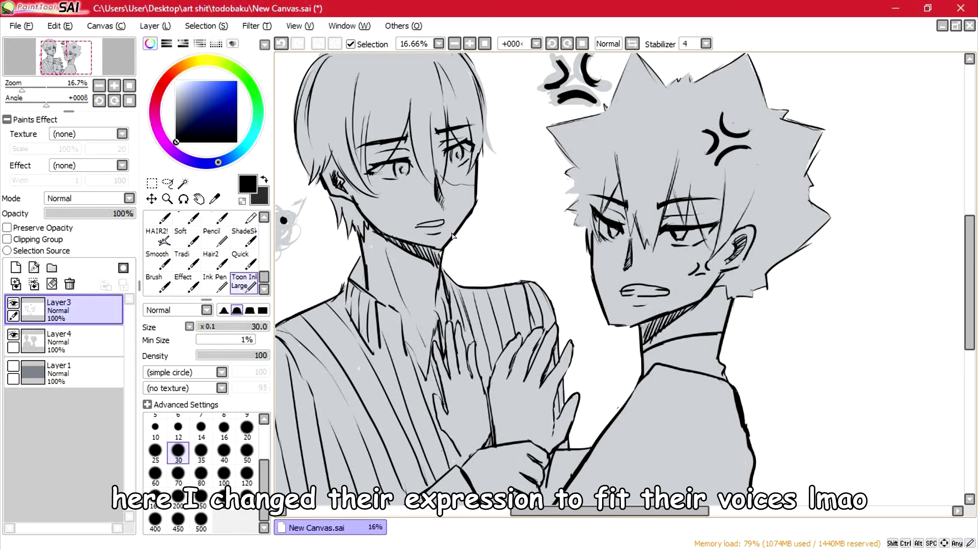
- Erase part of the shorter figure's mouth and redraw it as a slanted, open grimace
drag(264, 276, 264, 229)
click(158, 245)
mouse_move(624, 292)
mouse_down()
mouse_move(657, 290)
mouse_move(634, 295)
mouse_up()
drag(264, 229, 265, 278)
click(244, 283)
drag(634, 297, 616, 298)
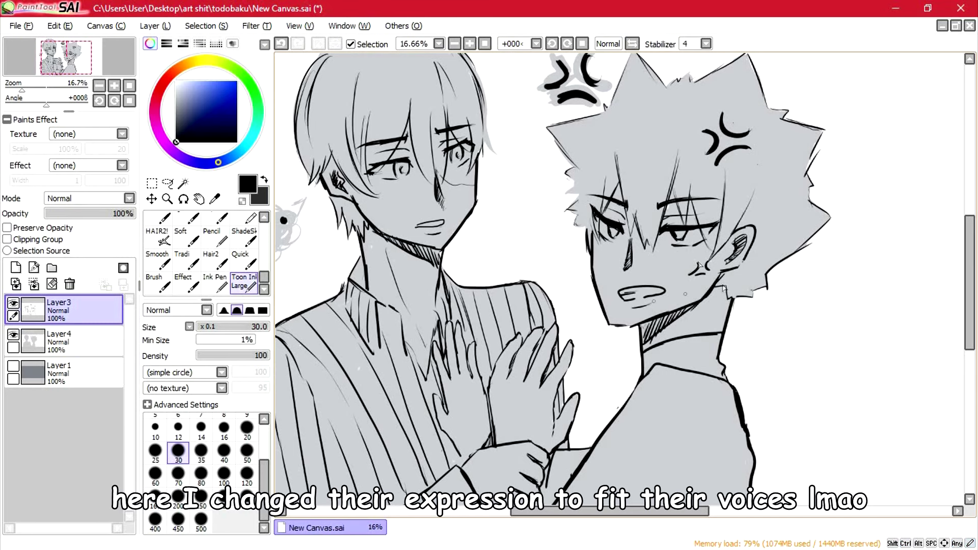
- Ink an anger mark beside the shorter figure's neck and paint light grey behind it on Layer4 at size 100
click(454, 43)
click(454, 43)
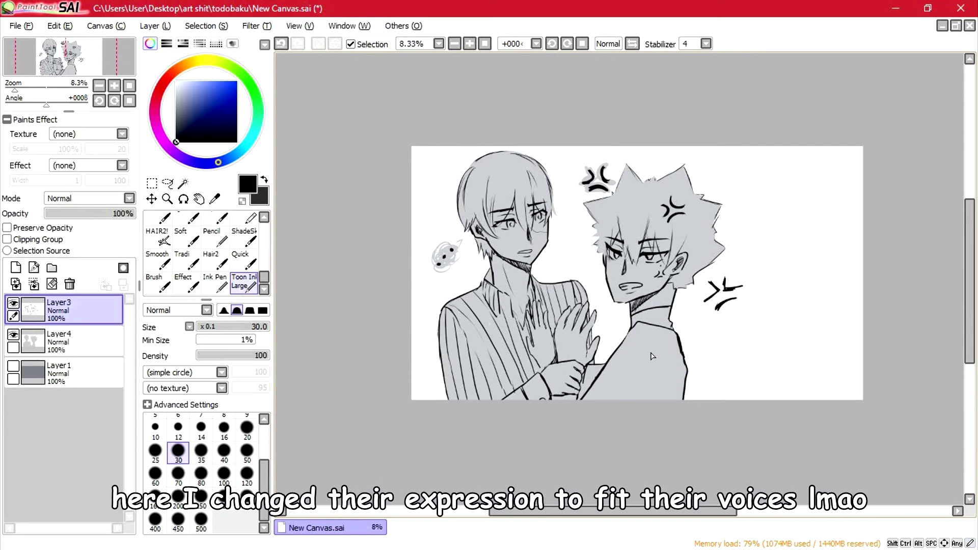
click(71, 350)
alt+click(503, 182)
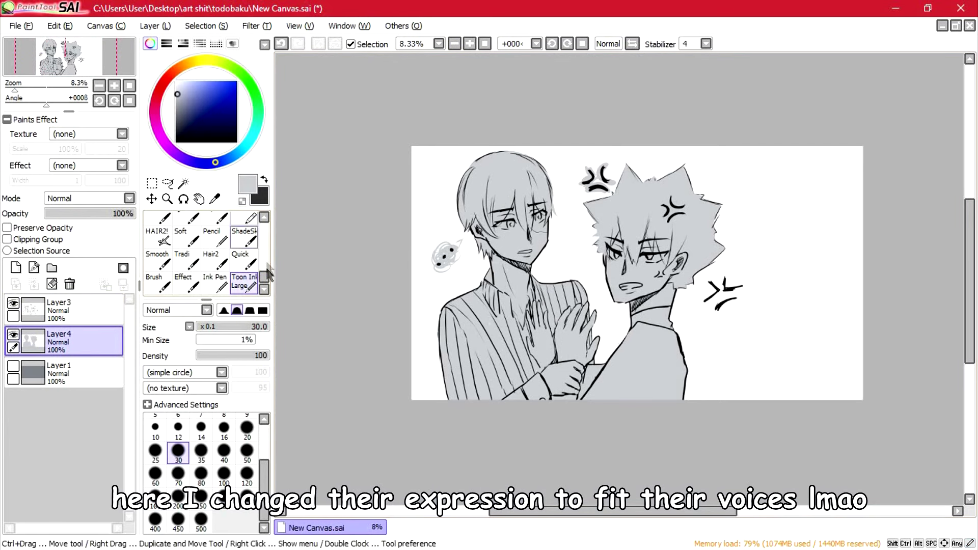
click(224, 473)
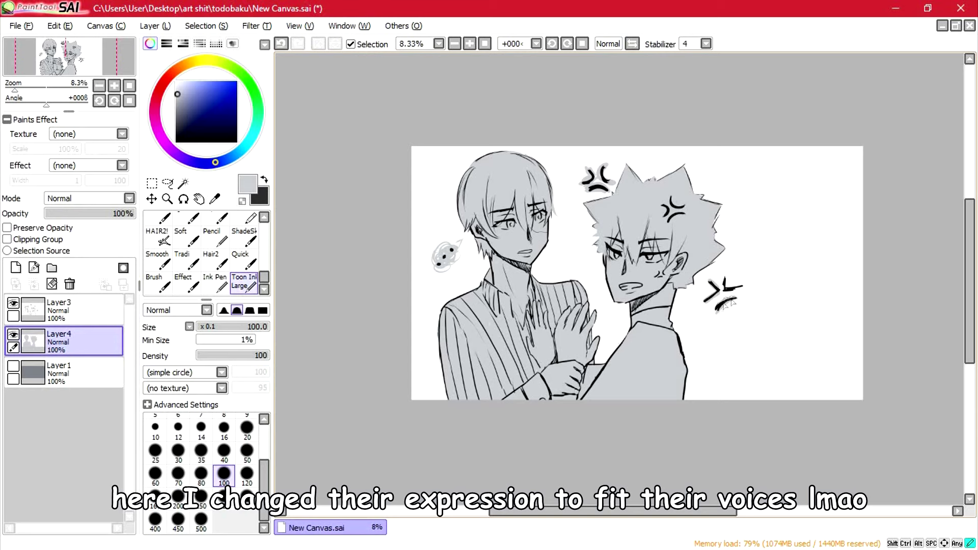
- Export the canvas as PNG over the existing 39.png in the todobaku folder
click(21, 25)
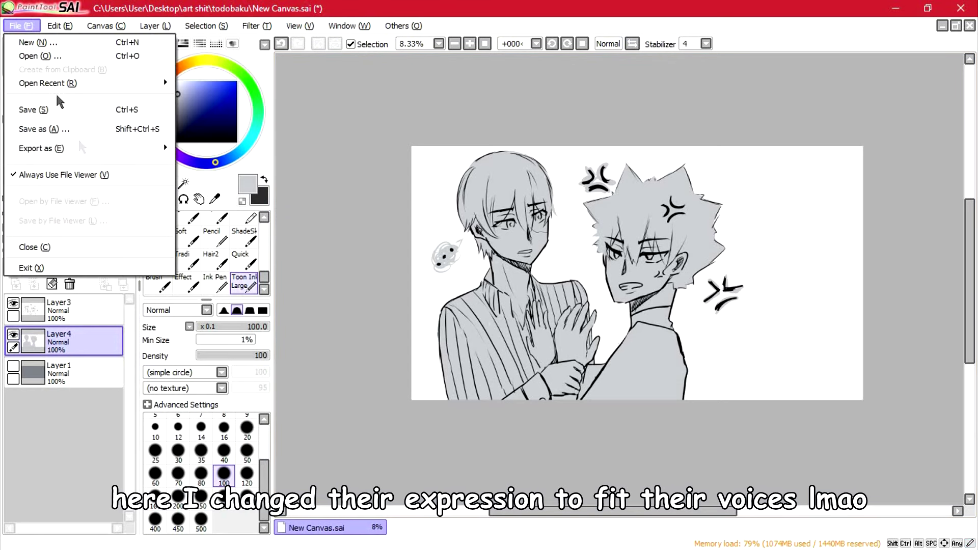
mouse_move(45, 147)
click(247, 206)
click(469, 380)
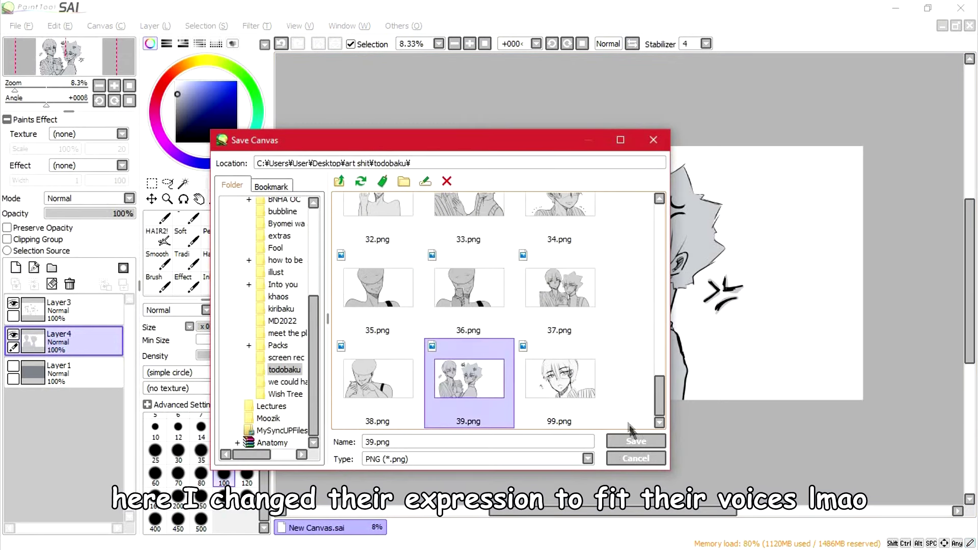
click(636, 441)
click(484, 329)
click(519, 273)
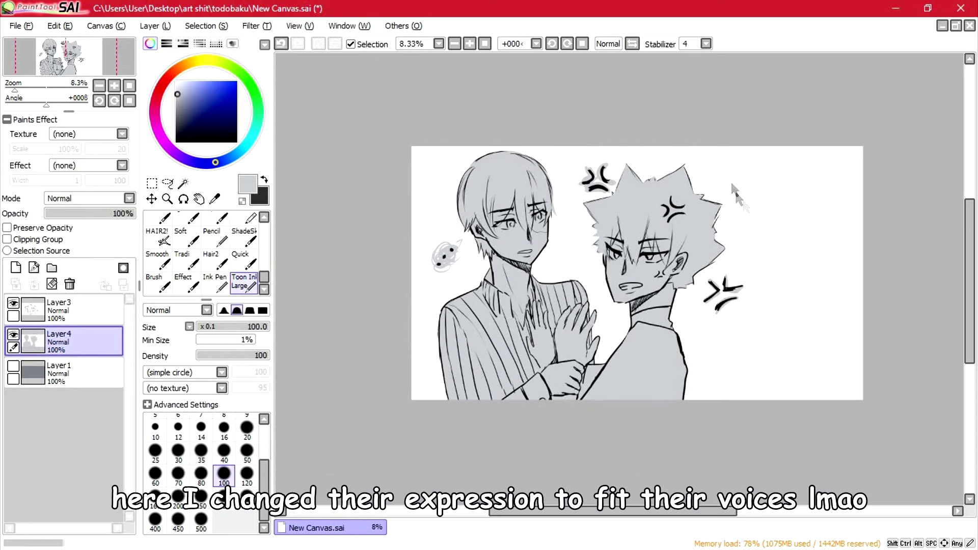
- Switch to VEGAS Pro and play back the section with the updated image 39
click(896, 8)
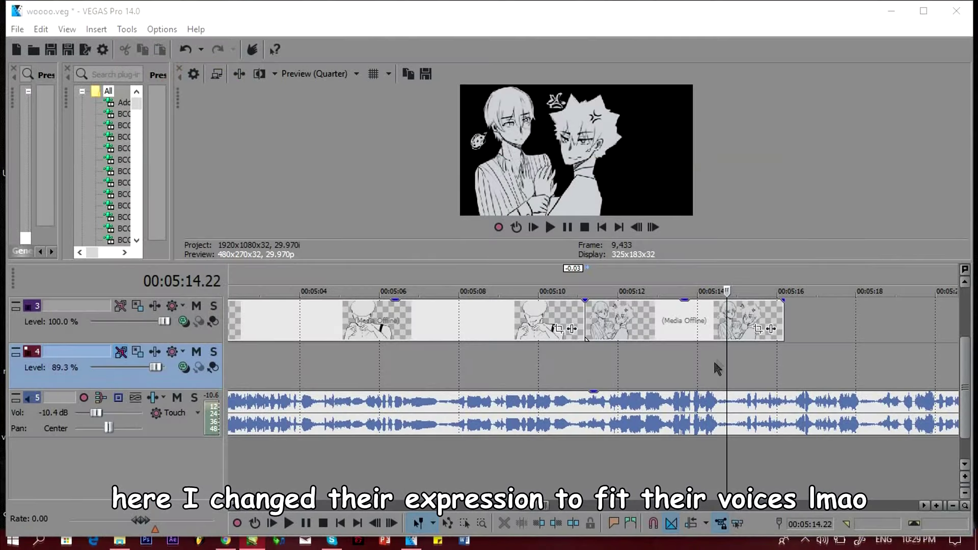
click(536, 370)
key(space)
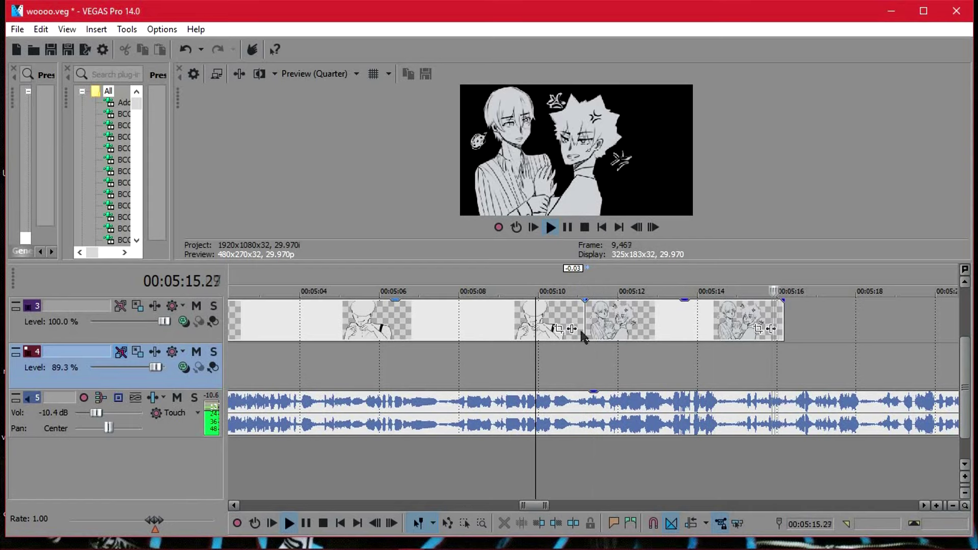
- Shift and slightly enlarge the Pan/Crop frame of image 39 around the shorter figure
scroll(616, 357, down, 5)
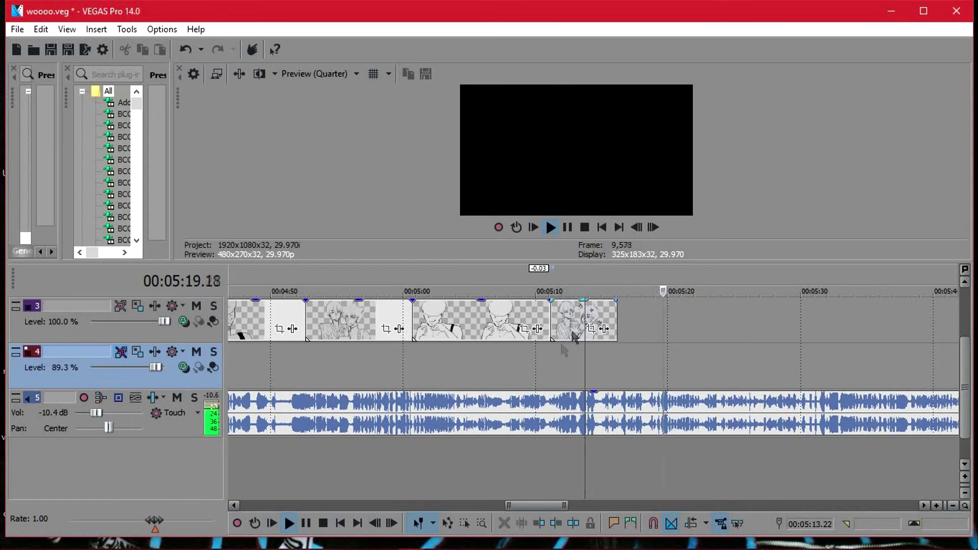
click(551, 349)
click(590, 328)
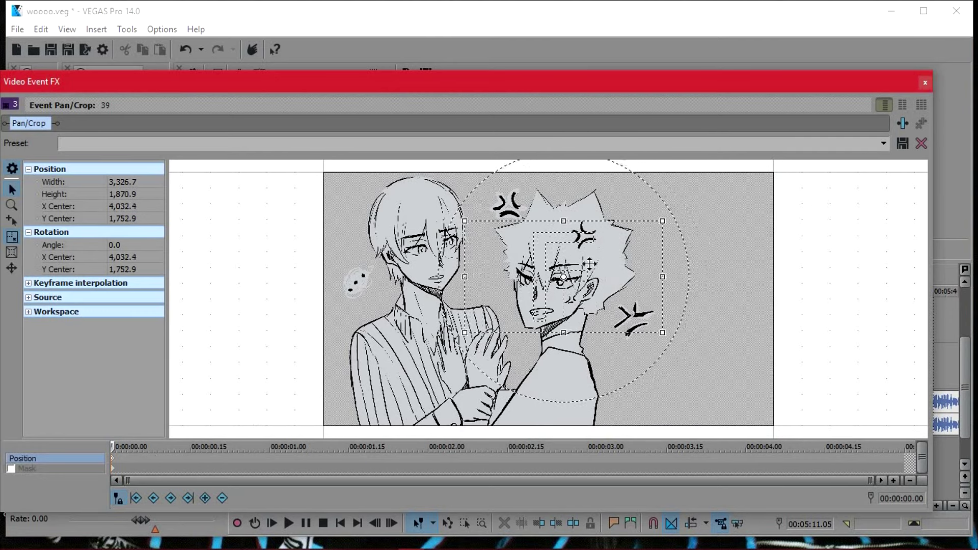
drag(590, 263, 624, 263)
drag(707, 222, 707, 206)
mouse_move(696, 261)
mouse_down()
mouse_move(712, 264)
mouse_move(676, 265)
mouse_move(684, 268)
mouse_up()
click(924, 83)
- Copy the blurred shopping-street background event that starts at 00:02:40.25 on track 4
scroll(610, 346, down, 1)
scroll(610, 347, up, 1)
click(527, 378)
scroll(523, 363, down, 5)
click(394, 359)
scroll(524, 351, up, 6)
click(760, 359)
scroll(757, 359, down, 2)
scroll(330, 359, down, 3)
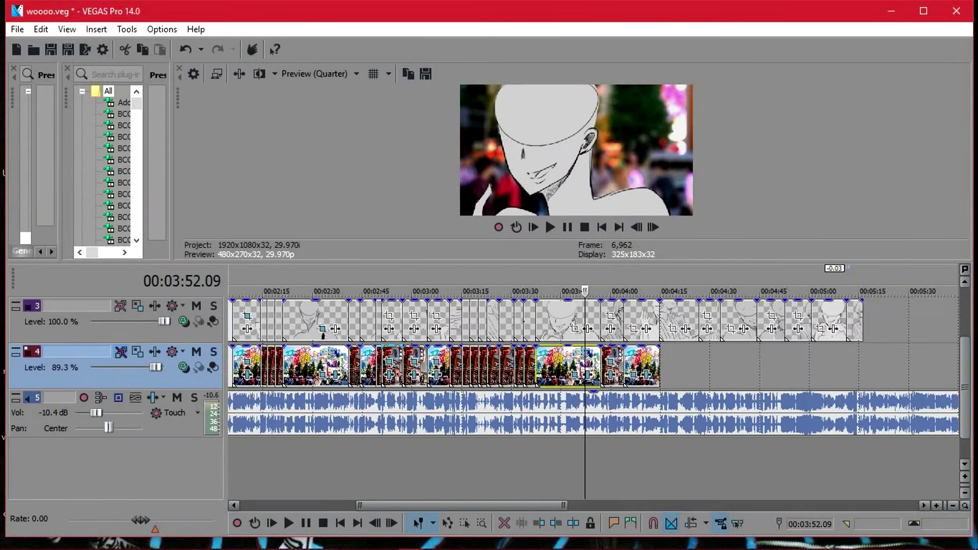
click(585, 366)
scroll(585, 367, up, 3)
right_click(627, 366)
click(659, 207)
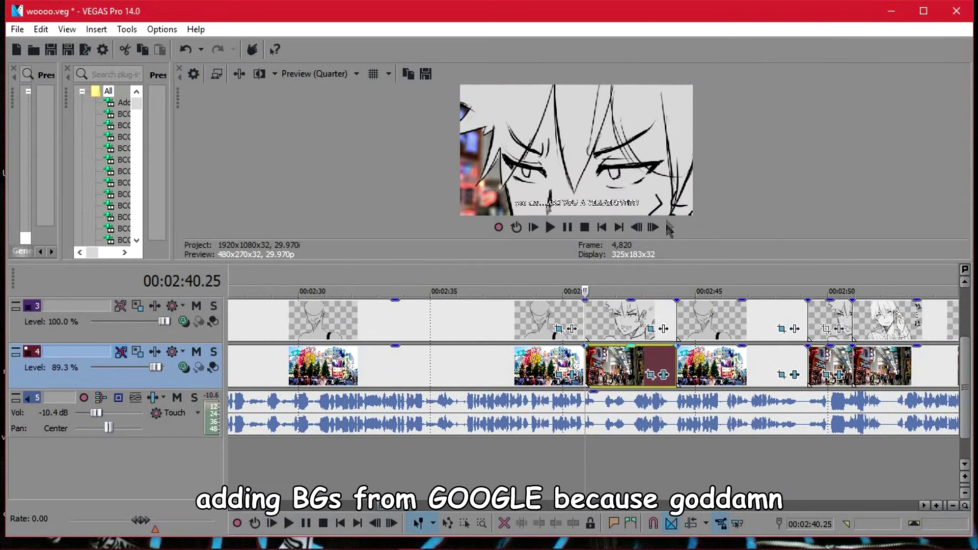
right_click(617, 365)
click(654, 206)
- Paste the street background at the end of track 4 and trim it to end with the drawing above at 00:04:26.23
scroll(657, 354, down, 6)
key(space)
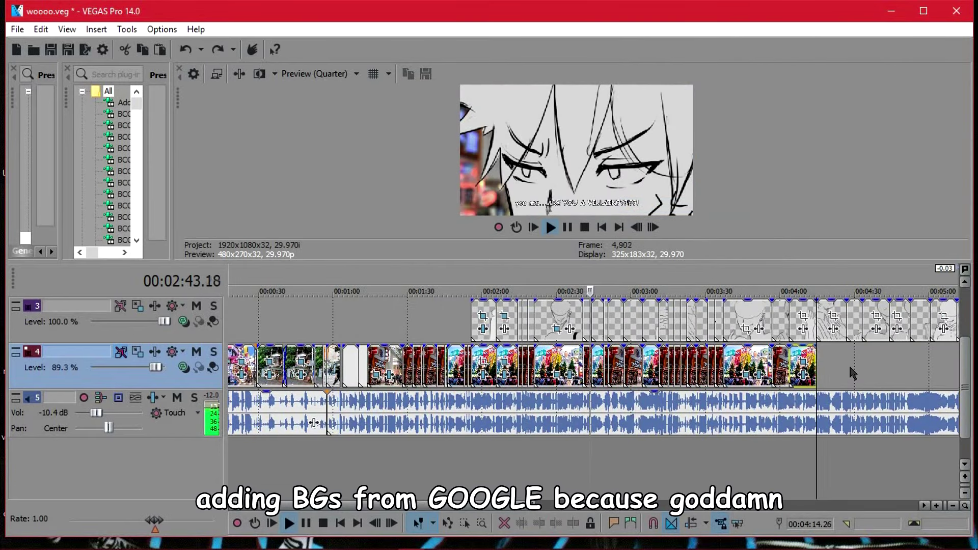
key(ctrl+v)
scroll(838, 359, up, 6)
mouse_move(587, 362)
mouse_down()
mouse_move(805, 360)
mouse_move(596, 360)
mouse_up()
scroll(800, 357, up, 3)
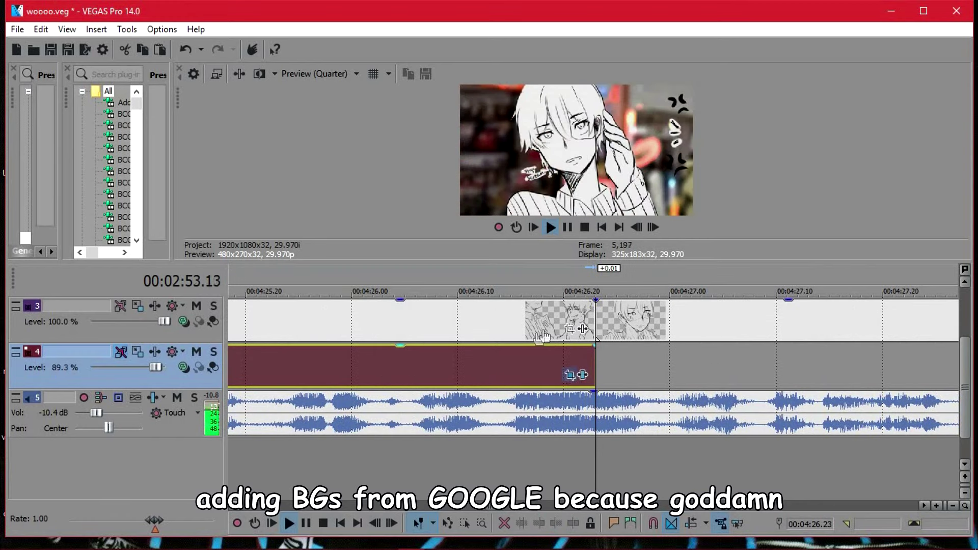
- Reframe the pasted street background's Pan/Crop to 361.9 by 203.6, centred at 350.6, 282.3
click(569, 375)
drag(638, 270, 627, 278)
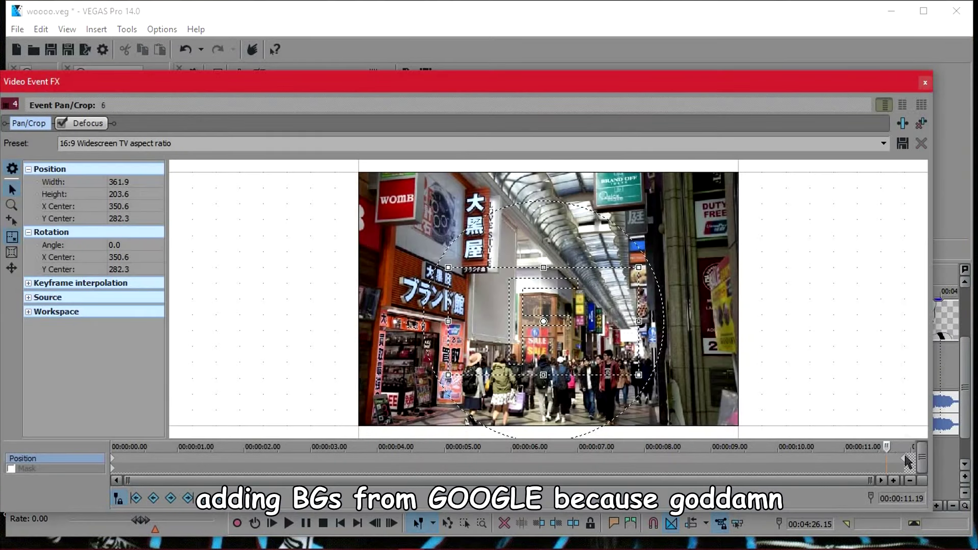
right_click(886, 461)
click(925, 350)
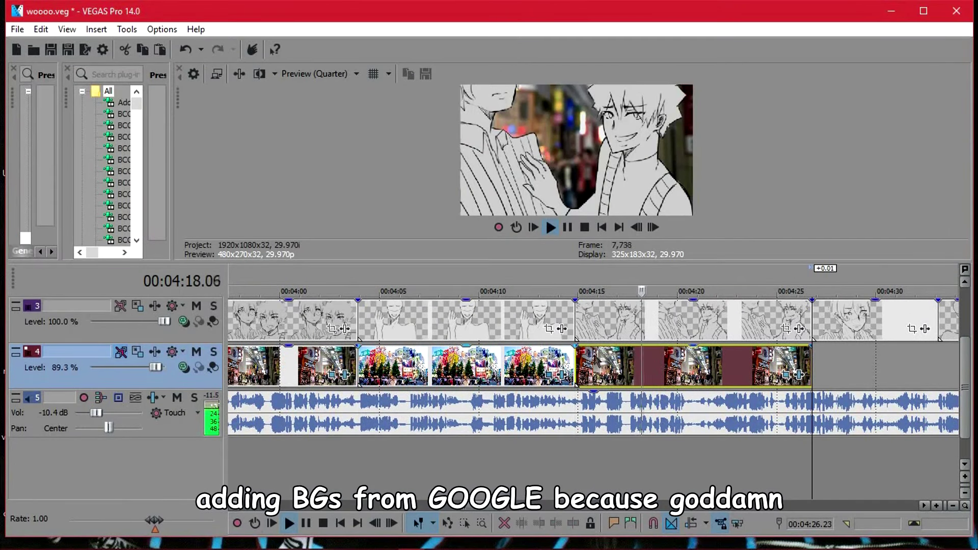
- Copy the last street background event and paste it at 00:04:26.23 on track 4
click(306, 324)
scroll(305, 323, down, 1)
drag(966, 368, 966, 345)
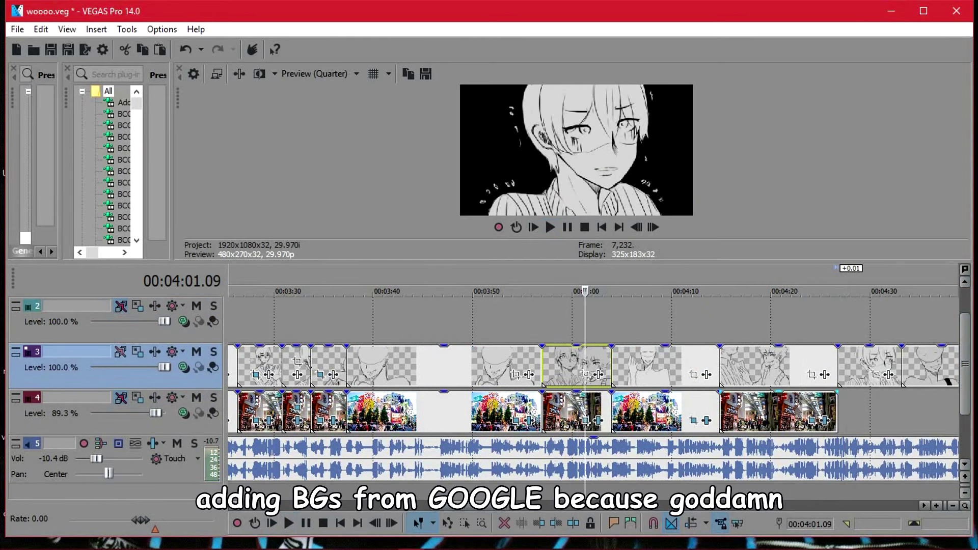
right_click(810, 409)
click(828, 206)
click(838, 409)
key(ctrl+v)
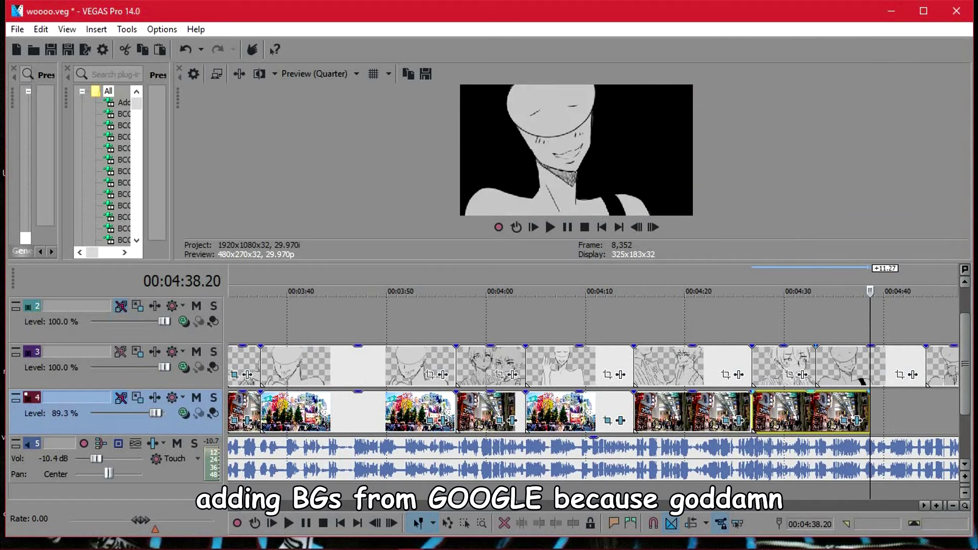
- Split the new street background, delete the excess part, and trim its end flush with the drawing above near 00:04:33
click(815, 411)
key(s)
right_click(838, 412)
click(820, 244)
click(787, 413)
scroll(835, 415, up, 5)
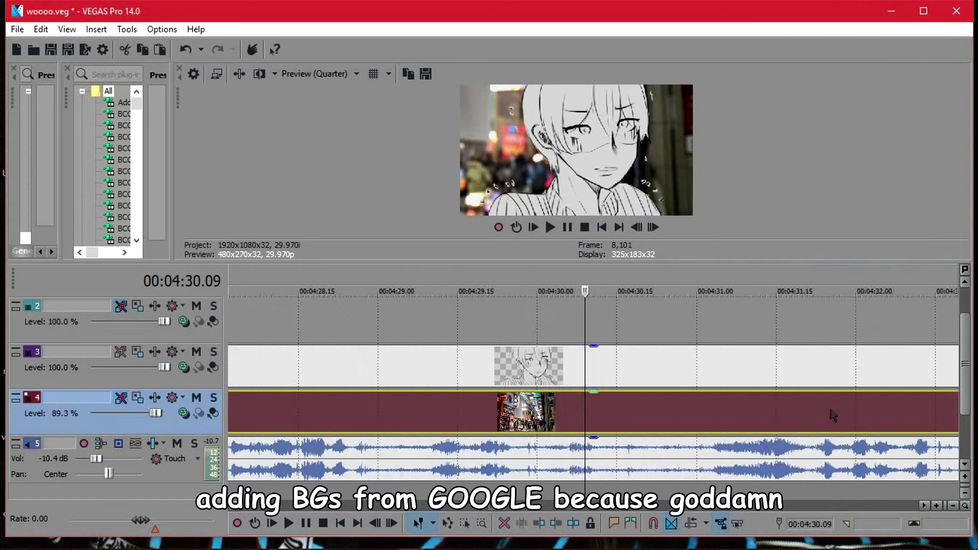
scroll(830, 410, down, 3)
click(735, 405)
scroll(622, 408, up, 7)
drag(586, 407, 613, 407)
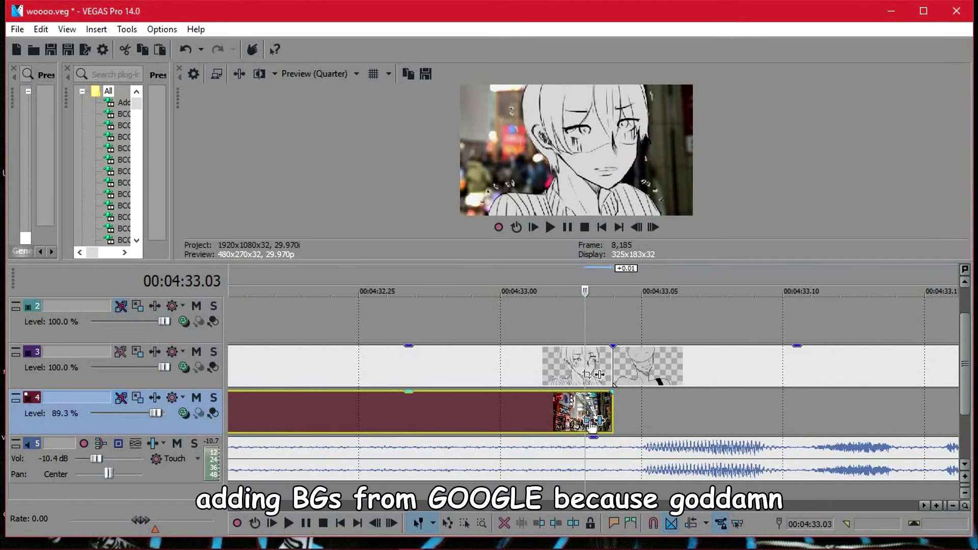
- Reframe this street background's Pan/Crop to 318.4 by 179.1, centred at 270.5, 282.4
click(588, 420)
drag(661, 313, 653, 320)
drag(569, 367, 501, 321)
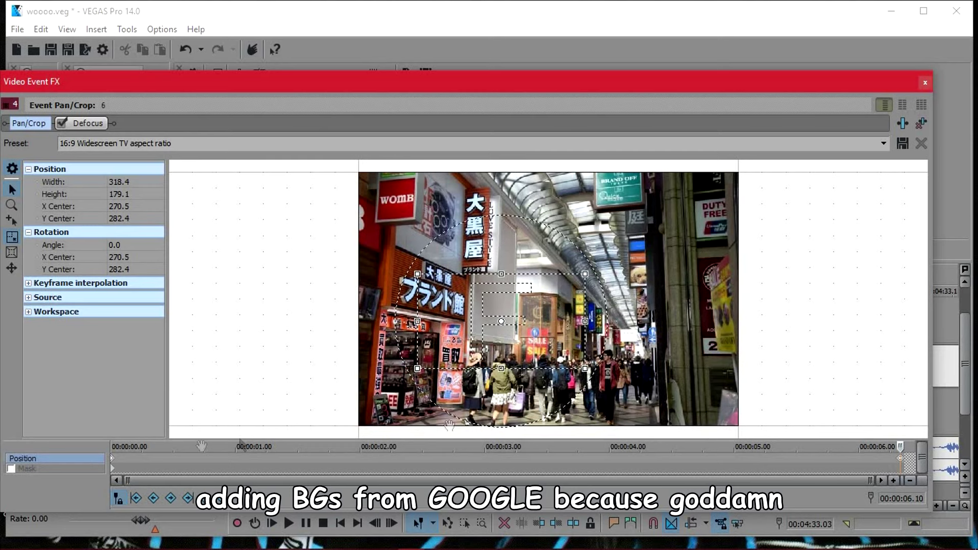
right_click(116, 461)
click(148, 346)
click(925, 83)
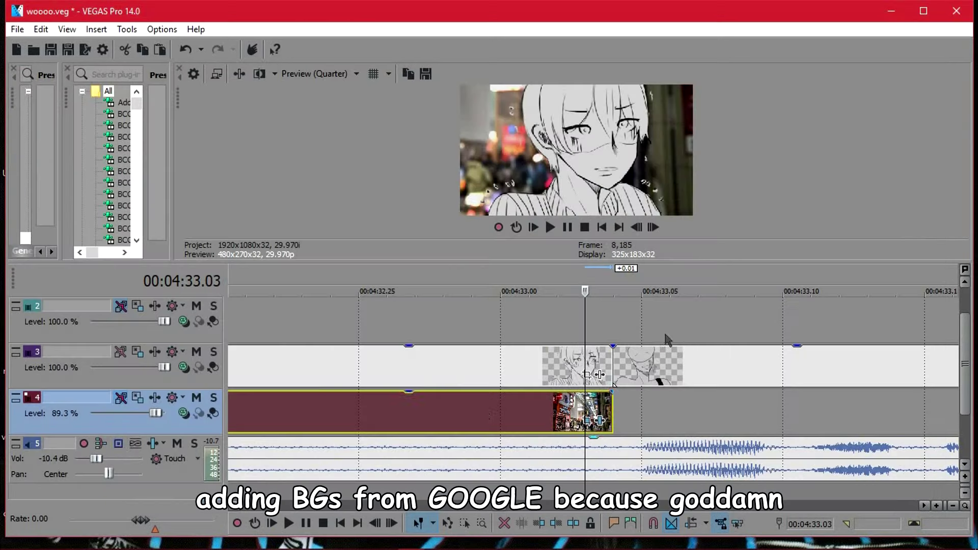
- Shift the crop of the street background under the shot starting at 00:04:26.23 to the shopfronts, and play the shot back
scroll(484, 406, down, 7)
click(314, 404)
click(374, 414)
click(331, 408)
click(560, 420)
drag(710, 288, 552, 322)
click(924, 83)
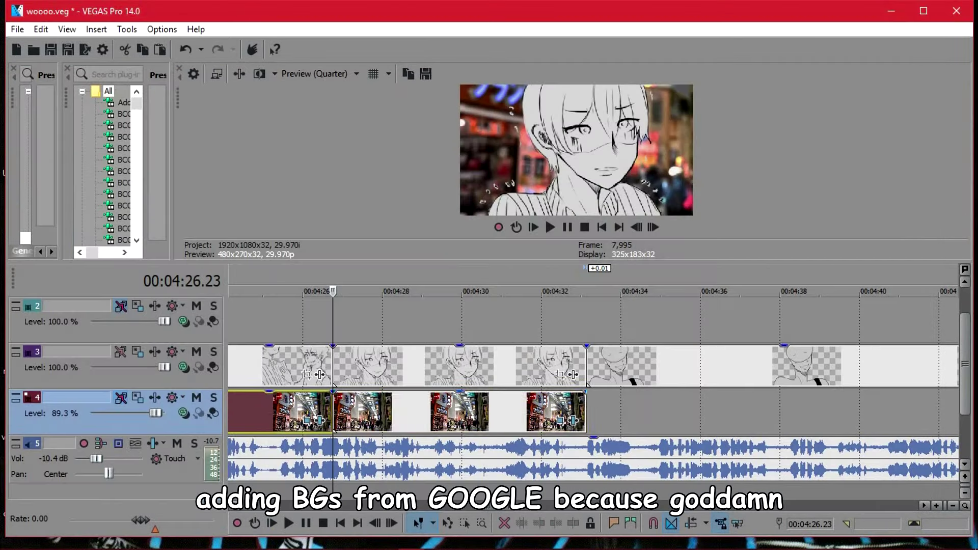
click(572, 417)
click(576, 421)
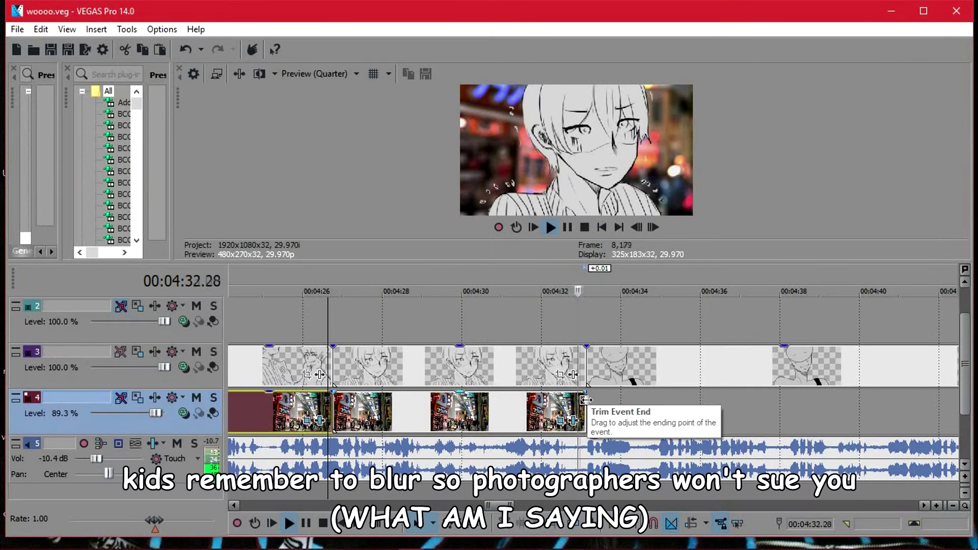
key(space)
- Copy the colourful city background event and paste it under the following shot on track 4, extending it to 00:04:44.08
click(586, 399)
scroll(586, 399, down, 5)
right_click(418, 414)
click(445, 203)
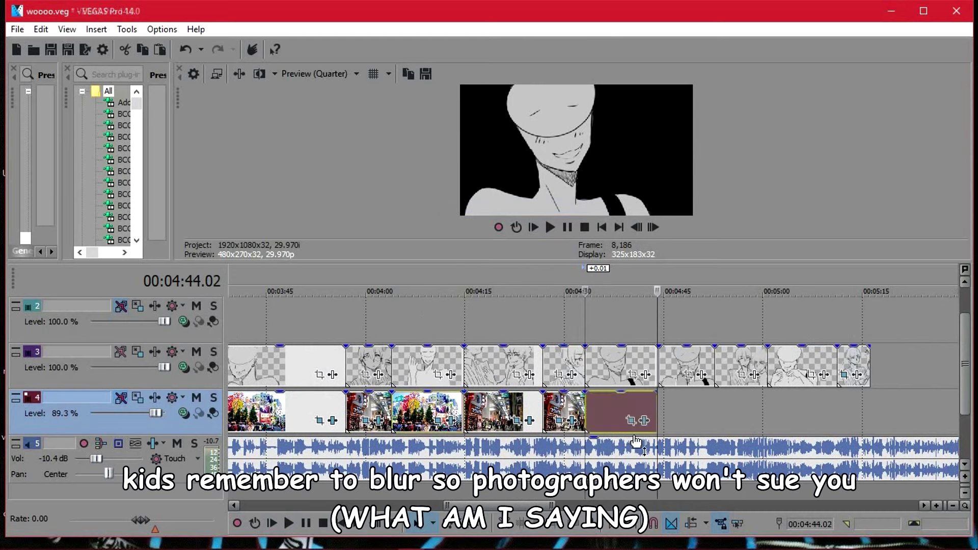
key(ctrl+v)
scroll(601, 406, up, 5)
drag(559, 428, 574, 428)
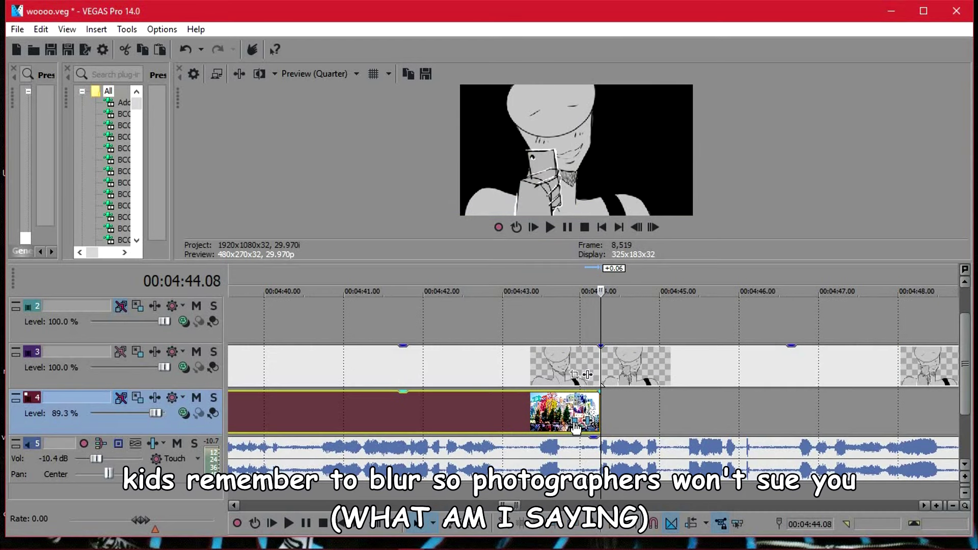
- Tighten and reposition the Pan/Crop frame of the pasted city background
click(576, 421)
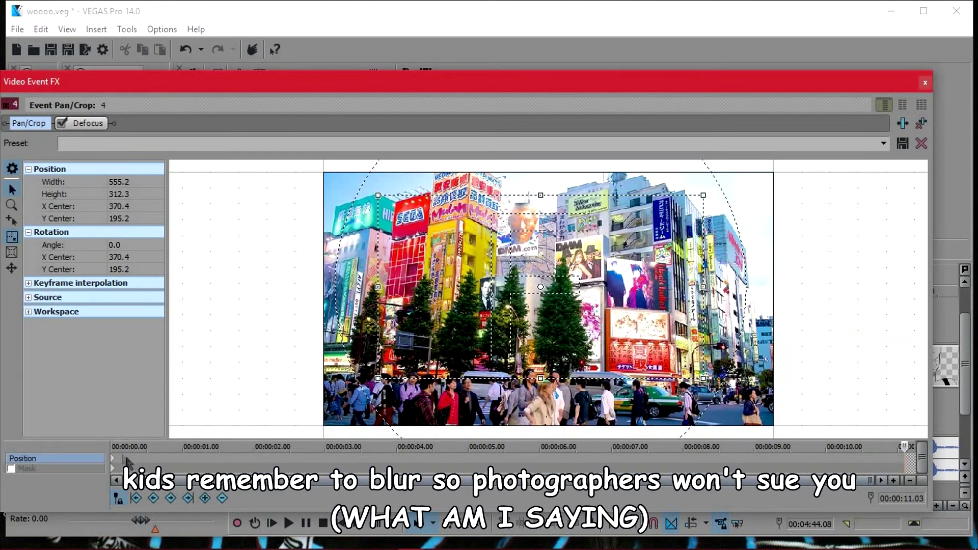
drag(470, 310, 534, 325)
drag(768, 211, 712, 243)
drag(652, 301, 695, 329)
click(925, 82)
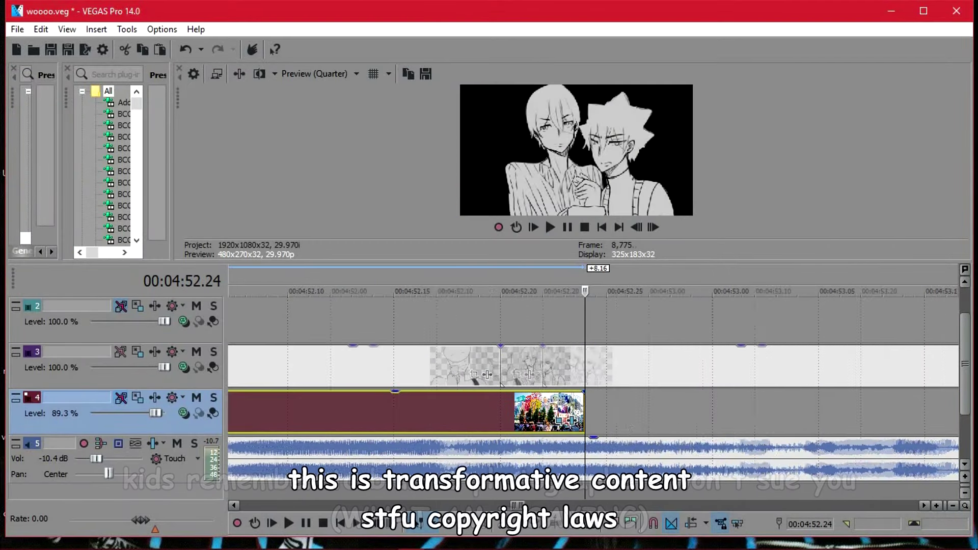
- Trim the city background's end flush with the phone-holding drawing near 00:04:52 and play the section back
drag(582, 406, 499, 406)
click(478, 407)
scroll(479, 406, down, 10)
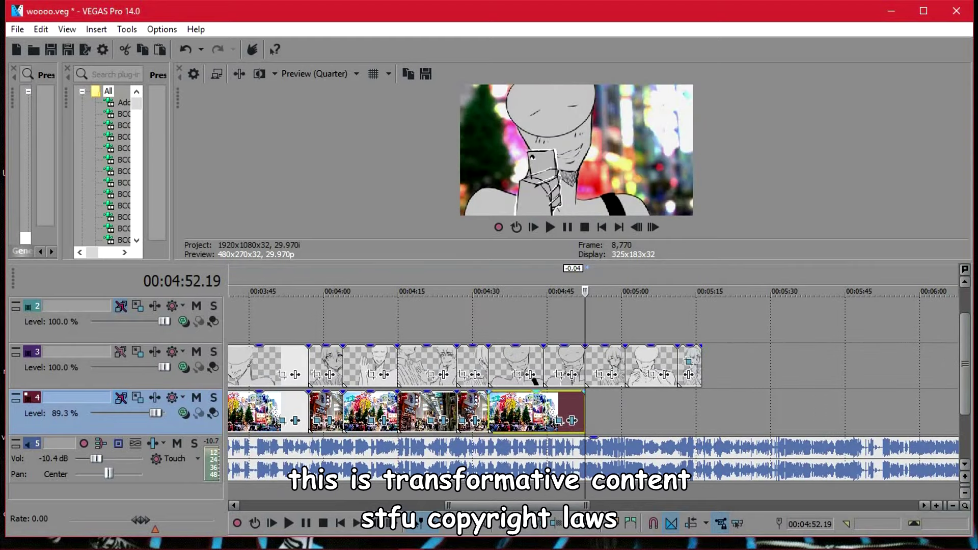
click(483, 407)
scroll(658, 382, up, 2)
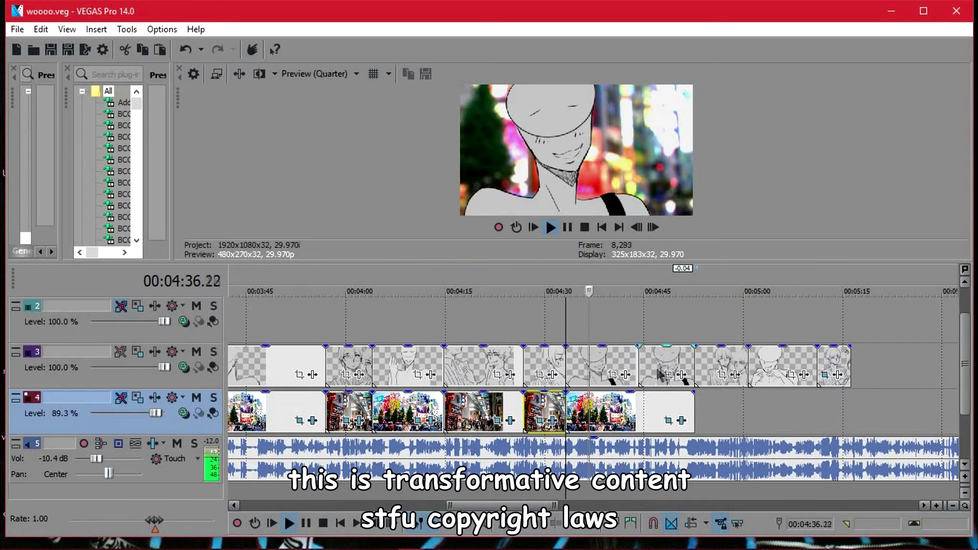
- Set the preview quality to Preview (Auto) and enlarge the preview area above the timeline
scroll(625, 377, down, 8)
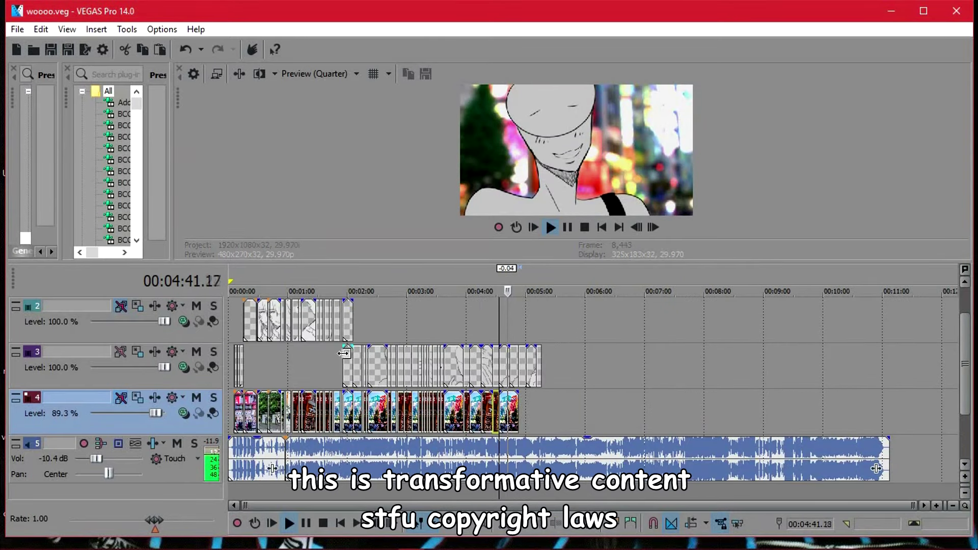
click(344, 354)
scroll(968, 349, up, 1)
scroll(713, 364, up, 6)
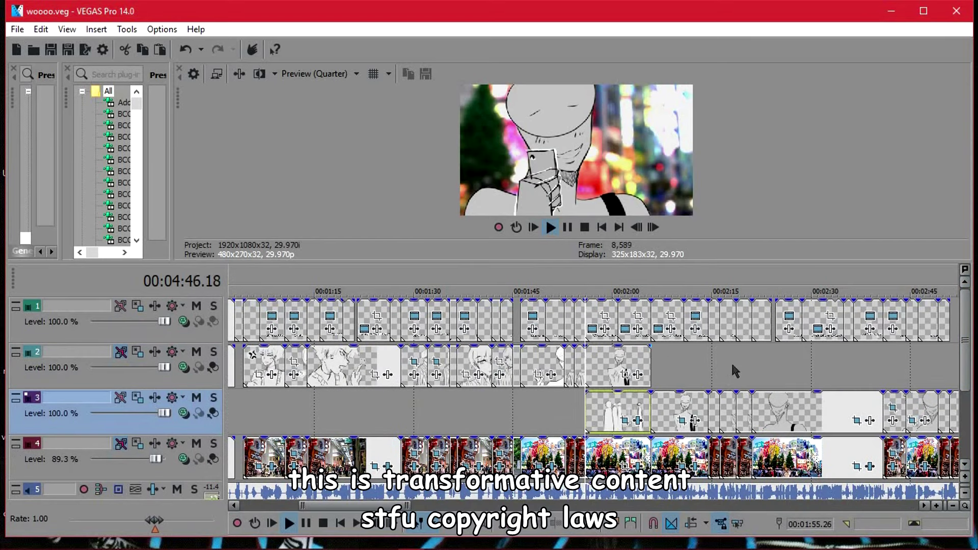
click(732, 365)
key(space)
click(328, 74)
click(337, 113)
scroll(789, 374, down, 4)
drag(632, 262, 625, 347)
- Play back the subtitled section around 00:02:48 up to the end of the last subtitle
click(506, 445)
scroll(636, 473, up, 8)
key(space)
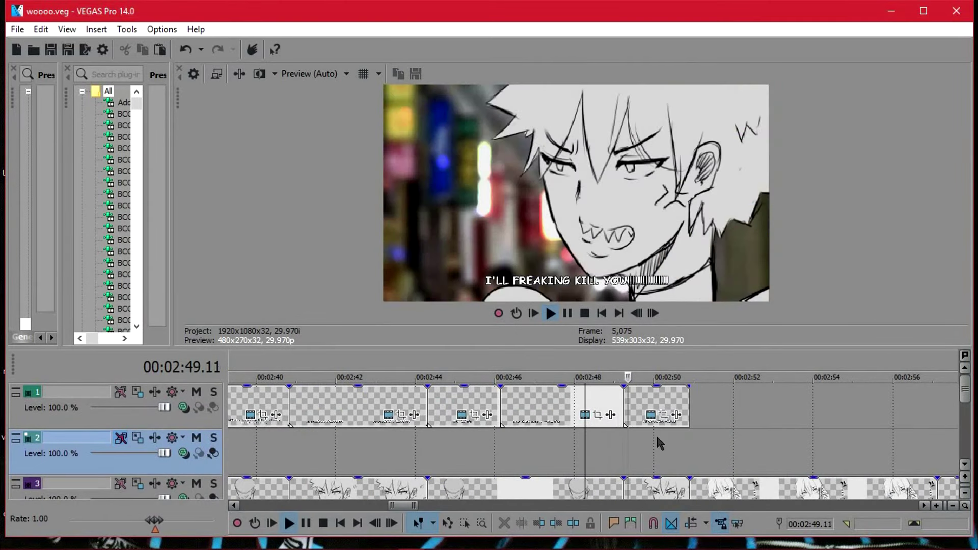
click(687, 442)
key(space)
- Copy the subtitle event starting near 00:02:46 on track 1 and paste it at 00:02:50.26, after the last subtitle
right_click(613, 408)
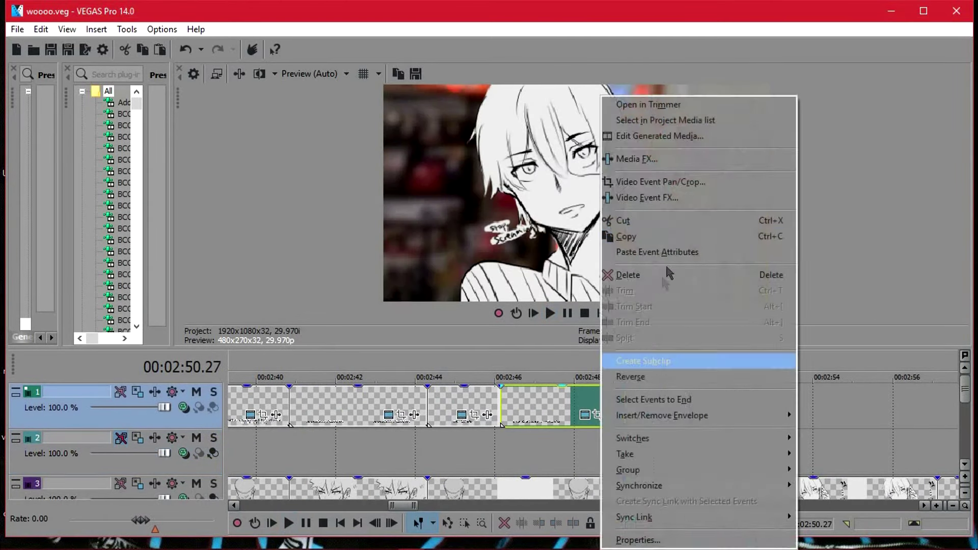
click(665, 236)
key(ctrl+v)
click(592, 248)
click(688, 452)
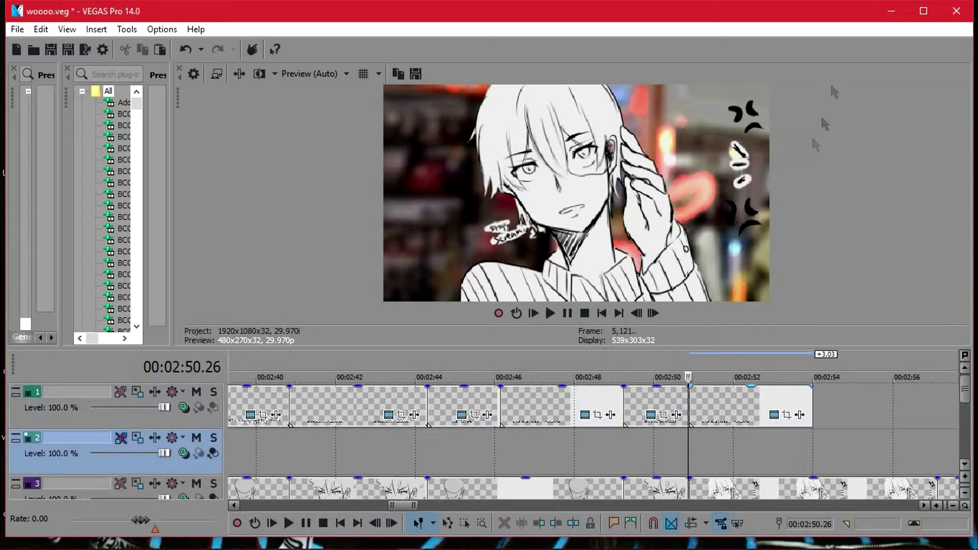
- Switch to Chrome and search the BNHA drama CD video on YouTube for the matching dialogue, starting around 3:53
click(891, 11)
click(148, 538)
click(98, 8)
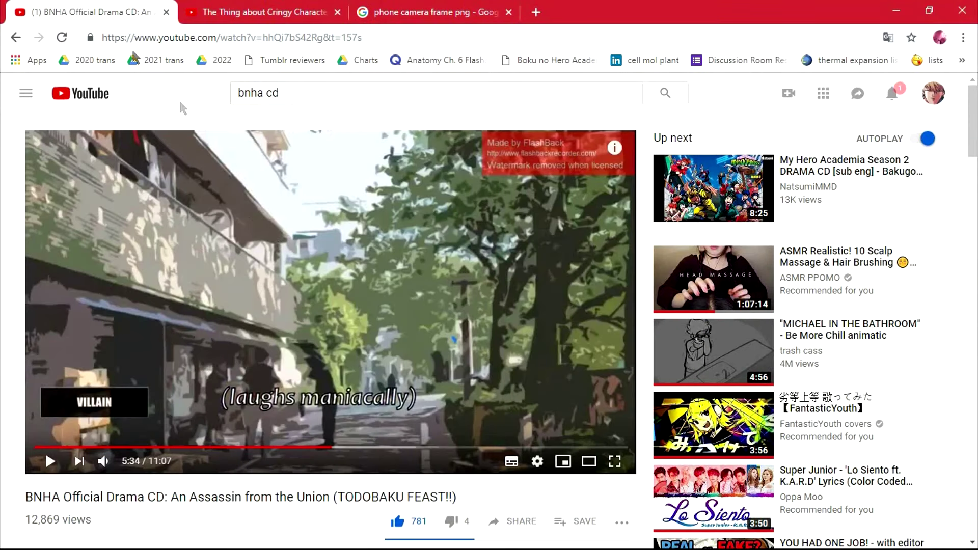
click(240, 448)
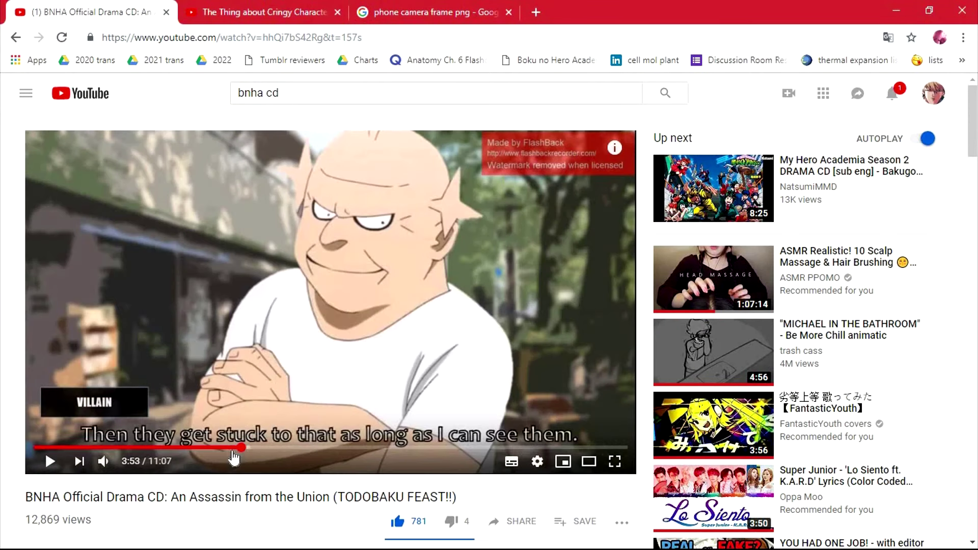
click(226, 449)
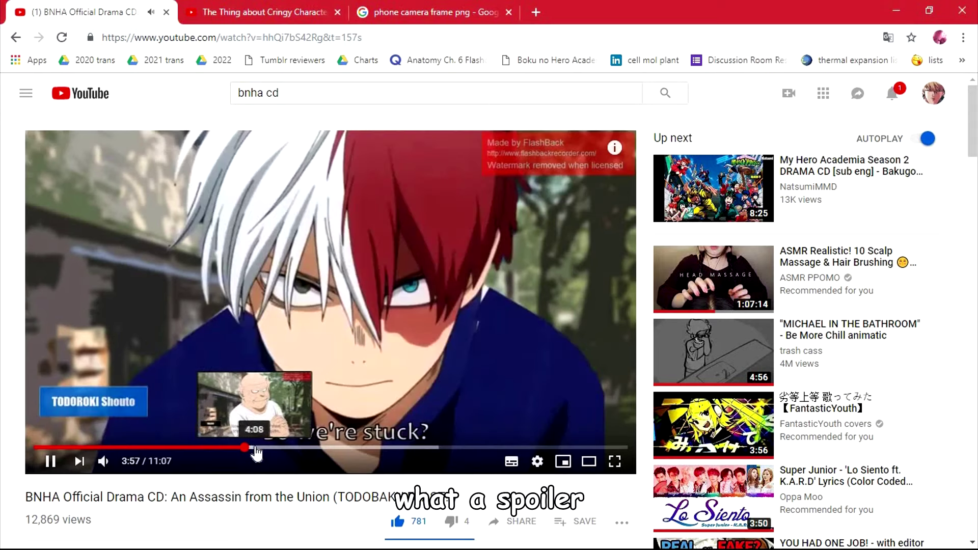
click(194, 449)
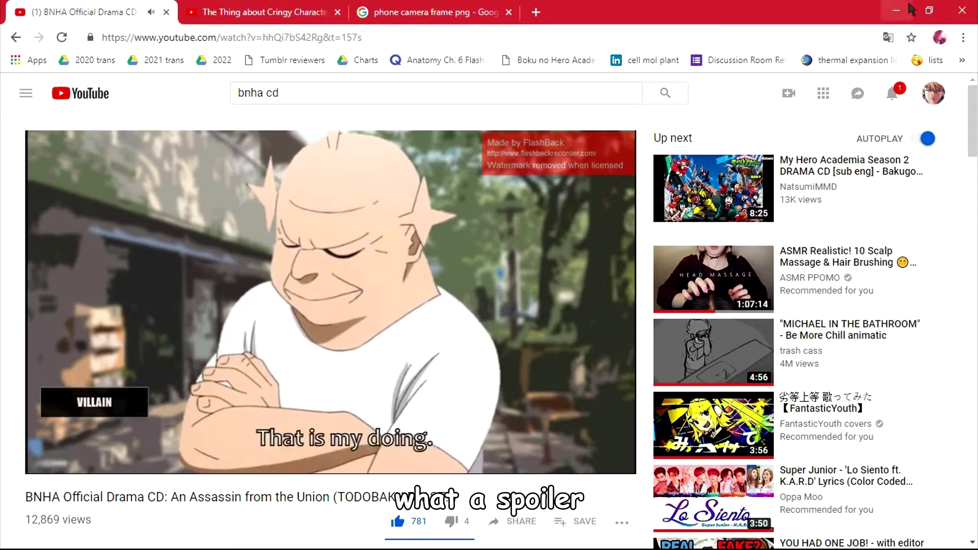
- Return to VEGAS Pro and check several points along the newly pasted subtitle up to its end
click(904, 15)
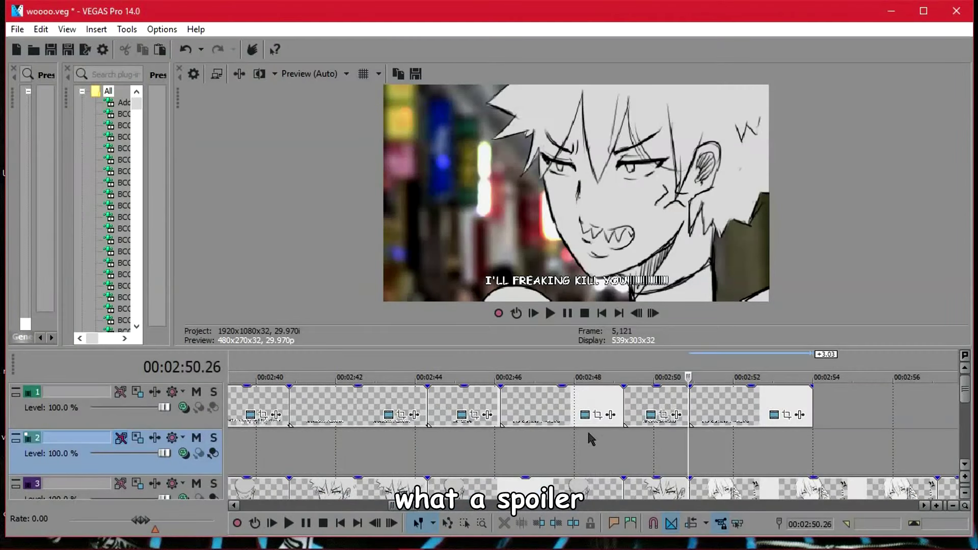
click(738, 452)
click(779, 450)
click(812, 448)
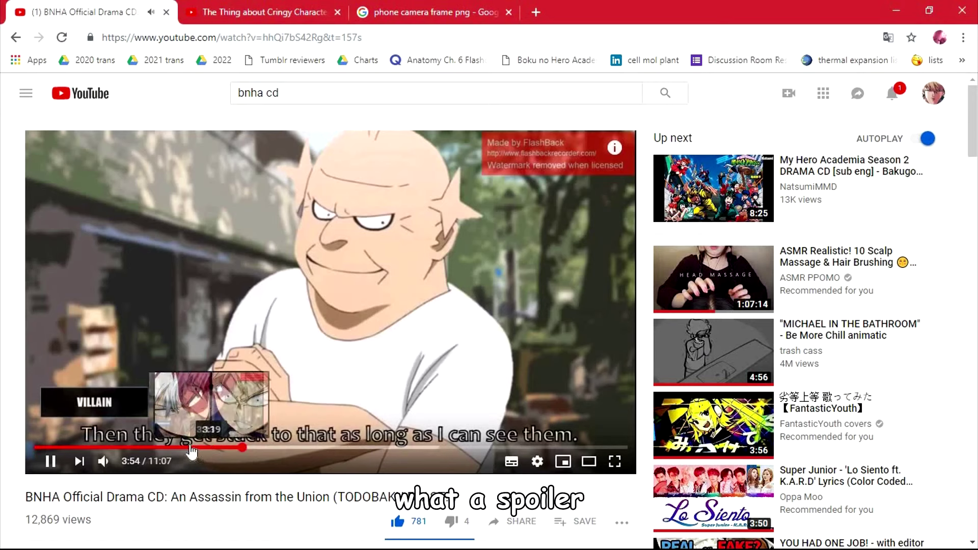
- Find Todoroki's line about using quirks outside school in the drama CD video, around 2:53, and return to VEGAS Pro
click(160, 448)
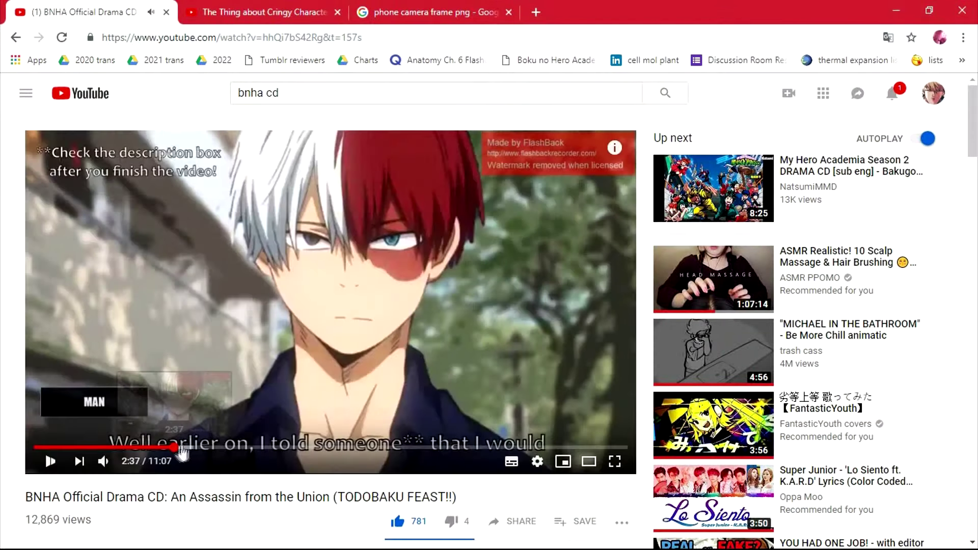
click(181, 447)
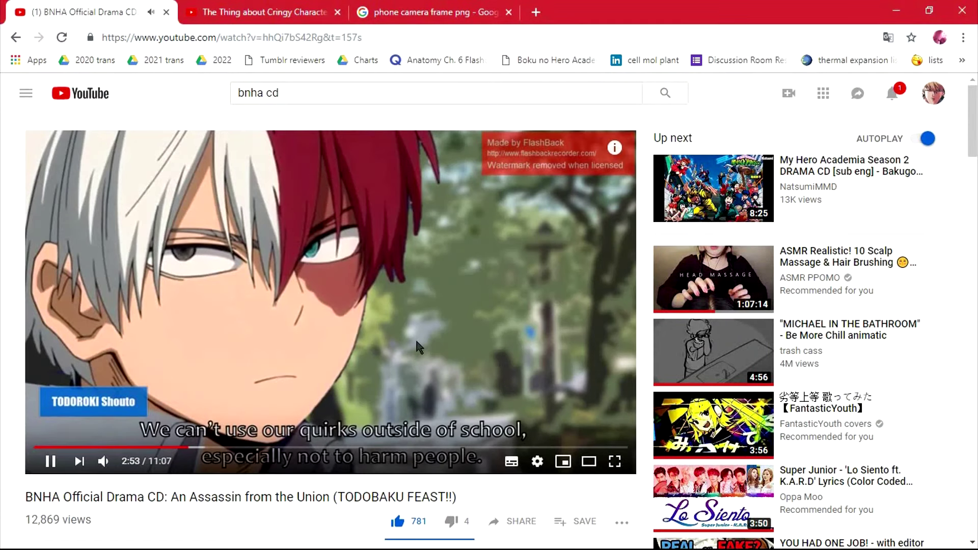
click(415, 337)
click(899, 4)
- Set the last pasted subtitle's text to "Stop it Bakugo." and, on a second line, "We can't use our quirks to harm any people outside school."
click(774, 414)
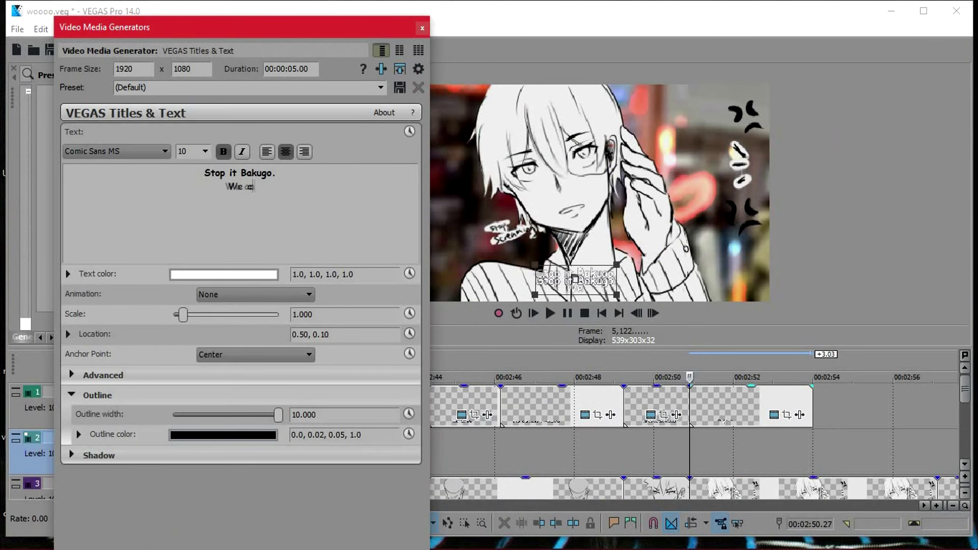
text(irks to harm any people)
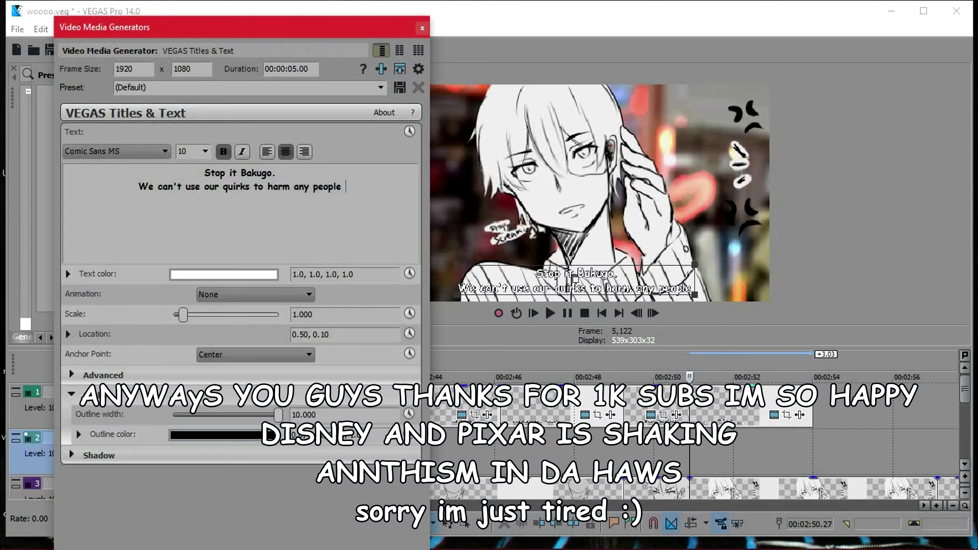
text(ol.)
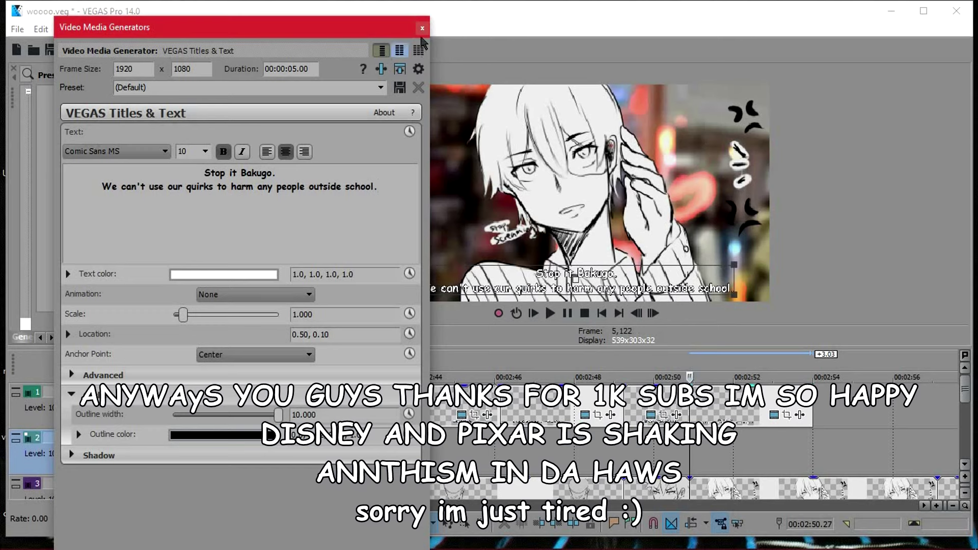
click(423, 28)
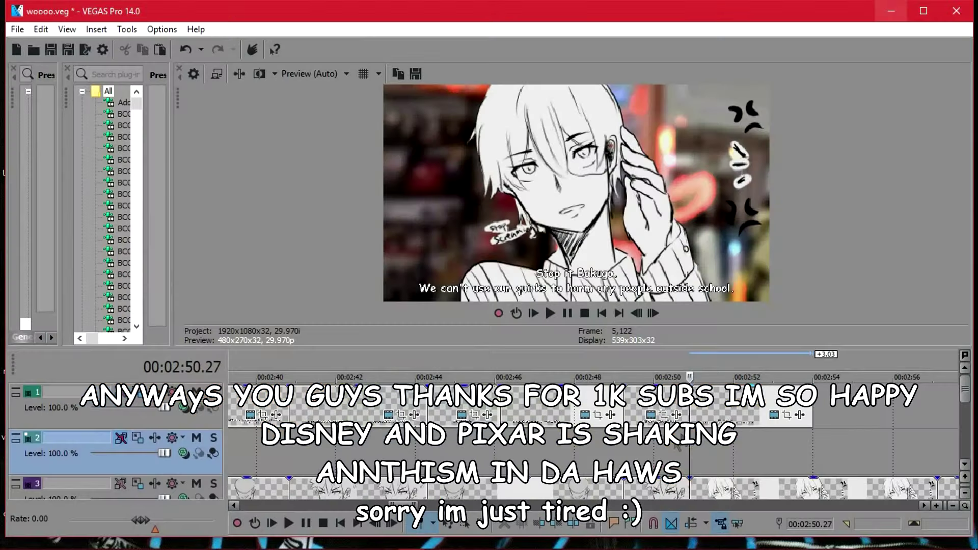
- Play back the new subtitle and change "to" into "nor" so its second line reads "quirks nor harm any people"
key(space)
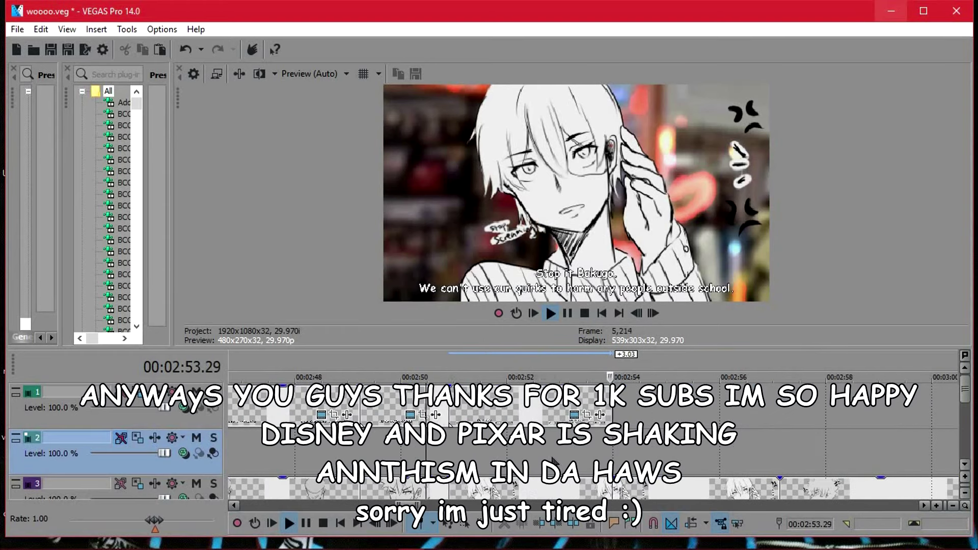
click(575, 414)
double_click(221, 188)
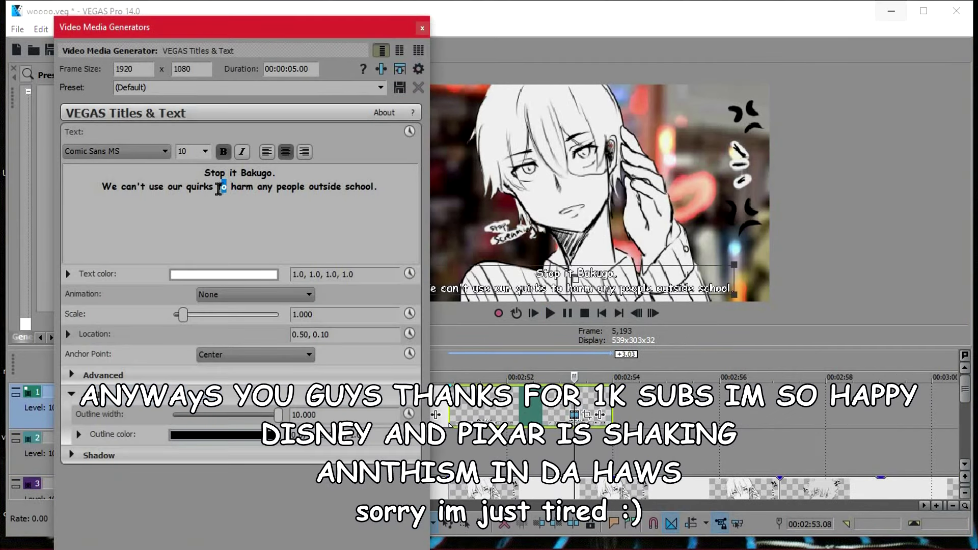
click(423, 31)
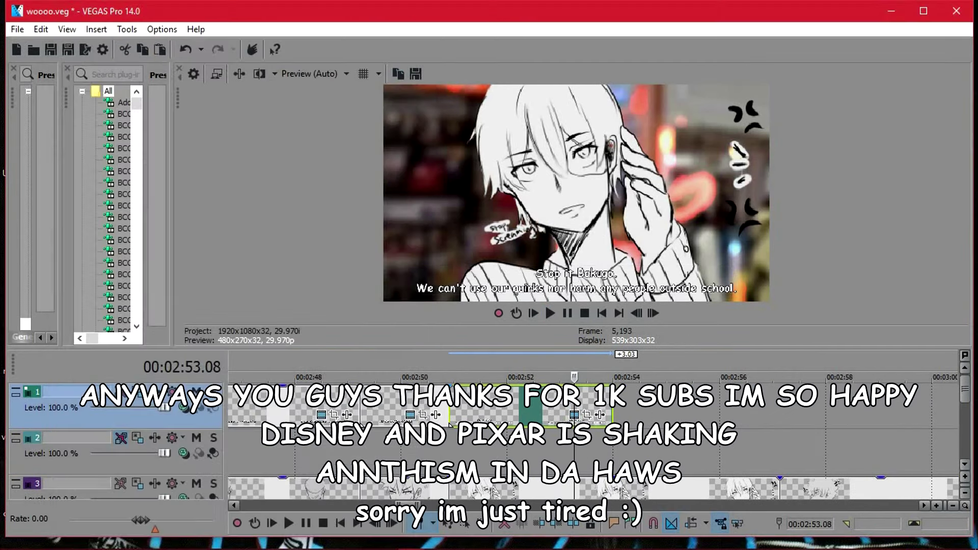
- Adjust the end of the "Stop it Bakugo." subtitle on track 1 to about 00:02:55
drag(614, 408, 780, 407)
scroll(764, 407, up, 4)
key(Return)
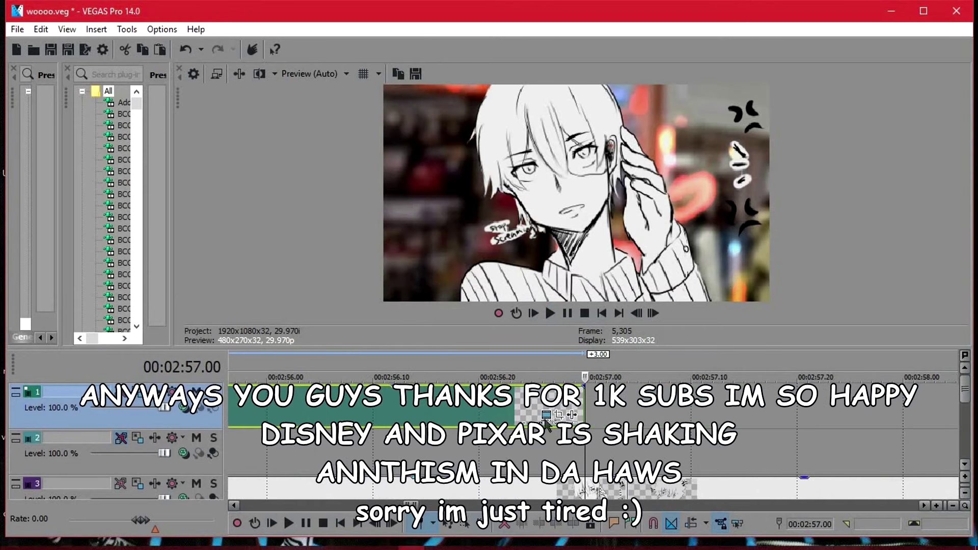
drag(627, 408, 331, 406)
scroll(332, 406, down, 3)
click(412, 407)
drag(501, 407, 422, 408)
- Paste the subtitle at 00:02:55.18 as a new copy of the source media and set its text to "We'll get in trouble if they found out."
click(437, 361)
key(ctrl+v)
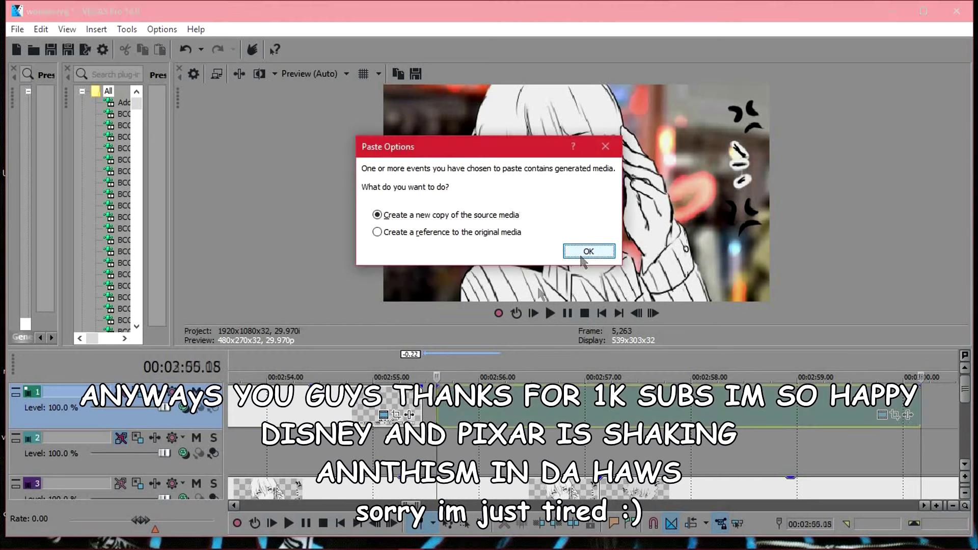
key(Return)
click(882, 415)
drag(383, 194, 106, 213)
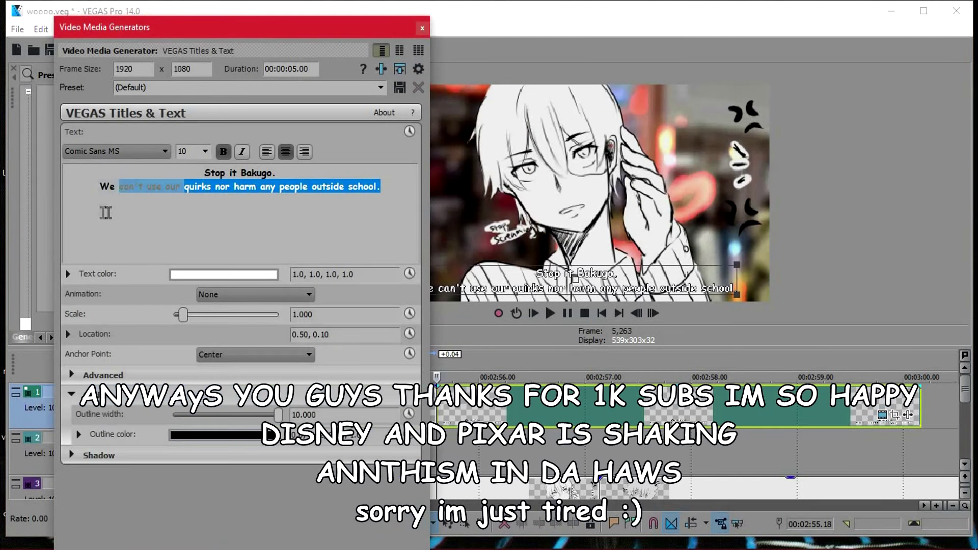
drag(85, 179, 110, 167)
text(W)
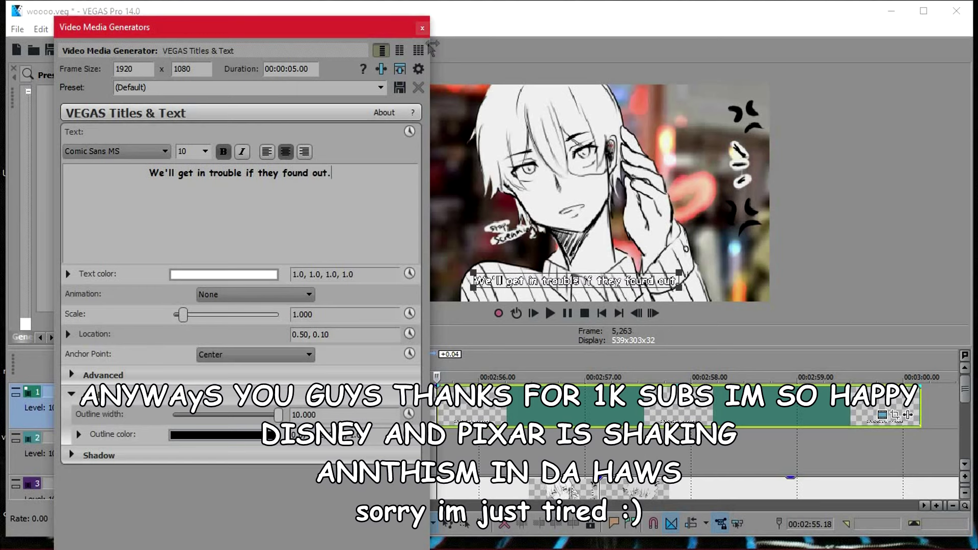
click(421, 28)
- Cut the "We'll get in trouble" subtitle at 00:02:57.04, delete the part after the cut, and play back around it
click(599, 408)
right_click(625, 408)
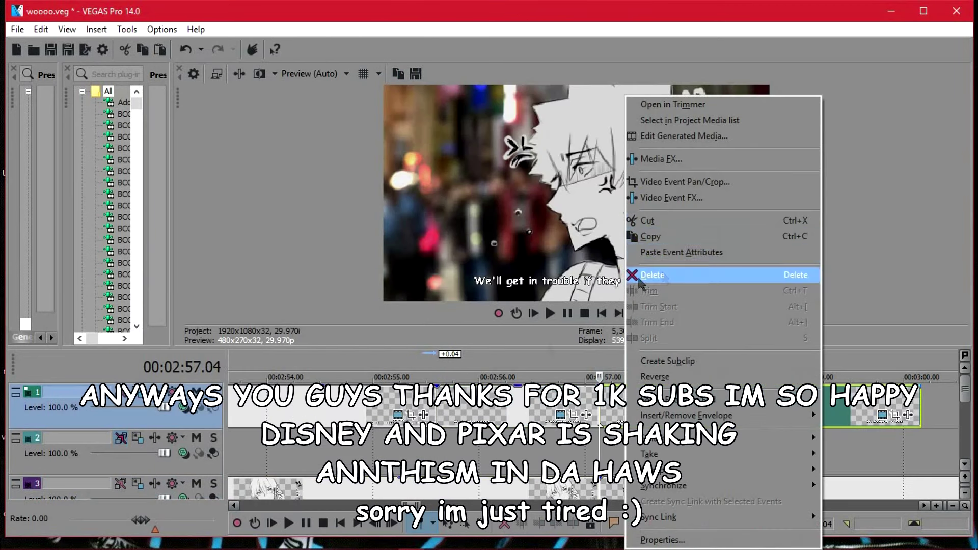
click(657, 276)
click(401, 402)
key(space)
scroll(401, 402, up, 4)
scroll(401, 402, down, 5)
key(space)
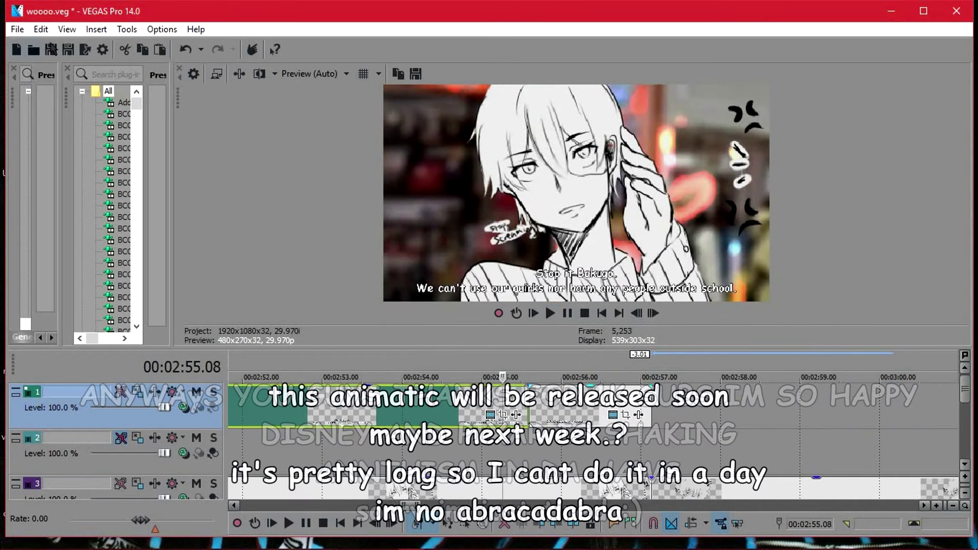
- Save the project, and switch to Chrome to look up the next dialogue line in the drama CD video around 3:22
click(51, 46)
scroll(566, 357, down, 4)
scroll(565, 356, up, 4)
key(space)
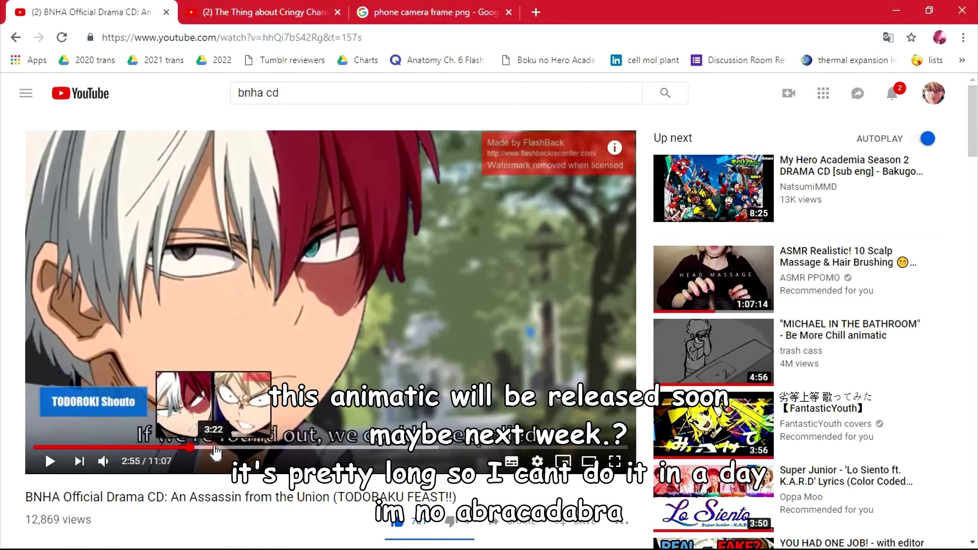
click(215, 447)
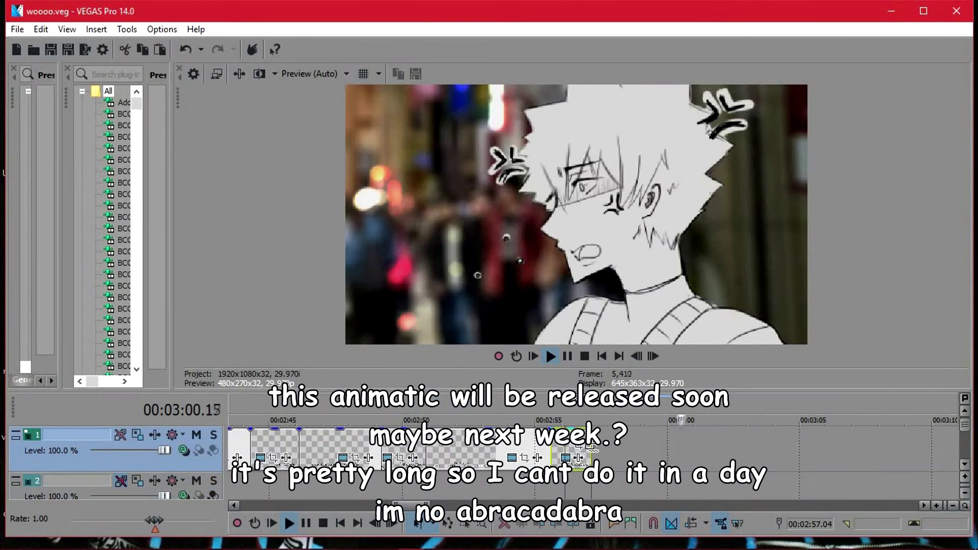
- Back in VEGAS Pro, paste a new subtitle copy at 00:02:57.04 and extend its end to about 00:03:01
key(ctrl+v)
key(Return)
key(space)
drag(631, 444, 698, 445)
- Set the pasted subtitle's text to "WHAT THE HELL!!" with "There's a villain in front of us!!!" on the second line
click(662, 457)
drag(333, 179, 5, 141)
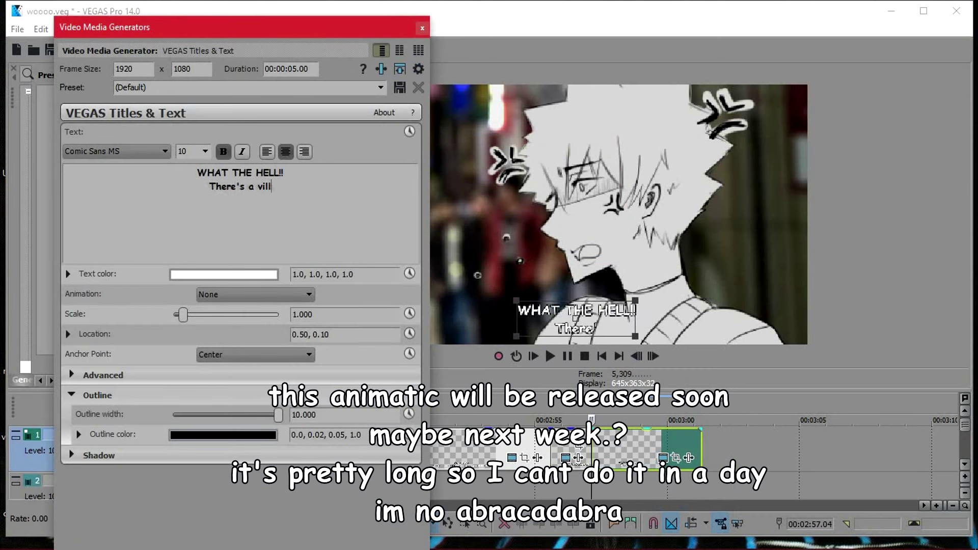
text(us!!)
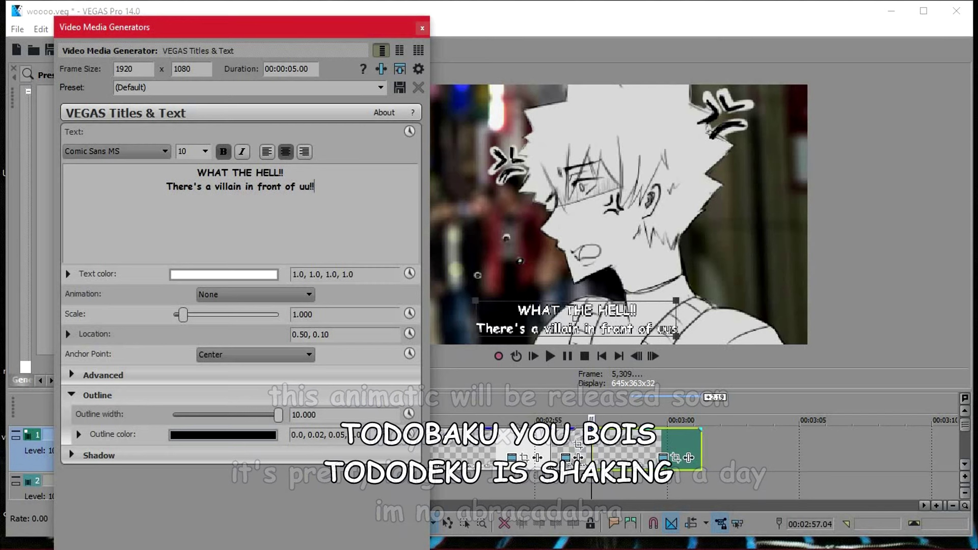
key(BackSpace)
key(BackSpace)
key(BackSpace)
click(423, 28)
- End the "WHAT THE HELL!!" subtitle at 00:03:00.13 and place a copy of it directly after
key(space)
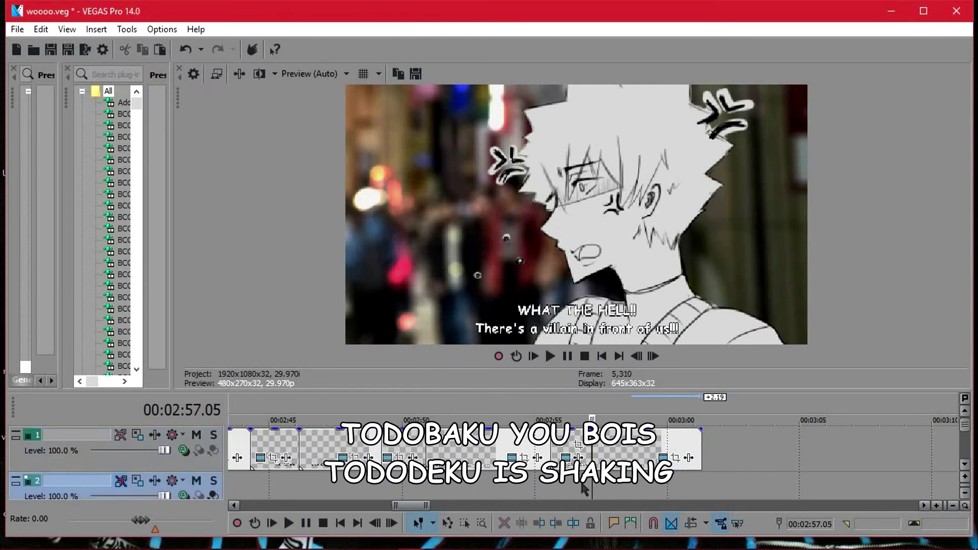
click(965, 411)
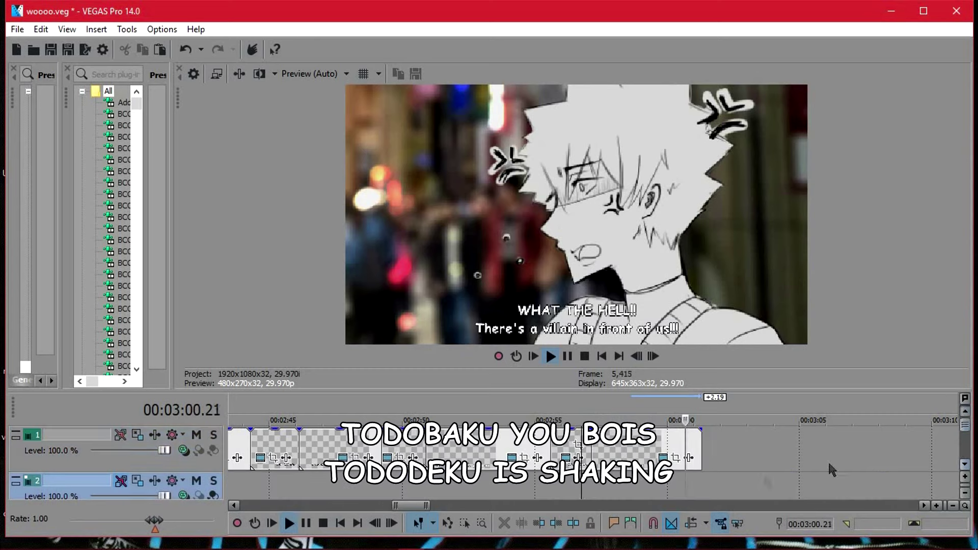
key(space)
click(689, 476)
drag(700, 451, 898, 449)
click(686, 449)
key(space)
scroll(686, 448, up, 3)
- Set the text of the subtitle starting at 00:03:00.13 to "TODOROKI: Even so, we can't do that!"
click(859, 458)
triple_click(332, 193)
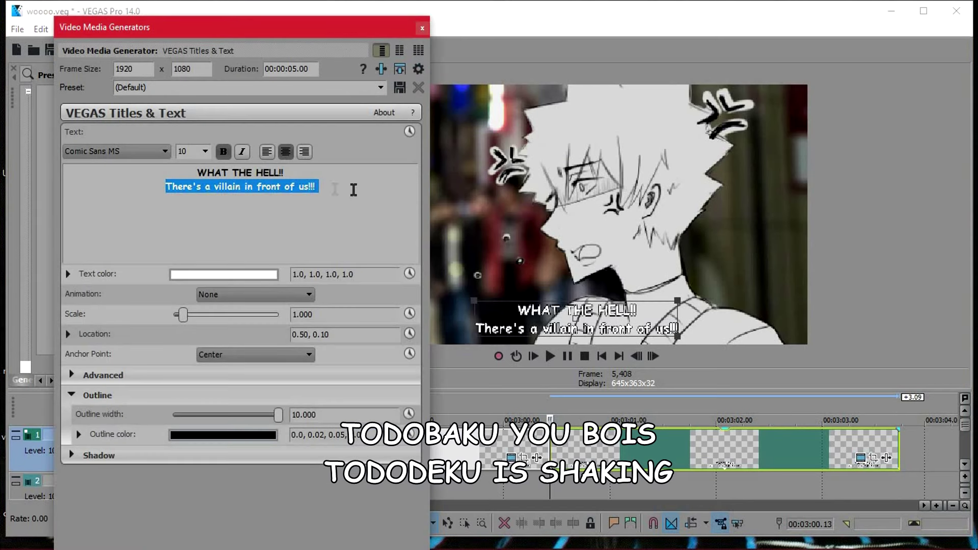
text(TODOROKI: Even so, we can't do tha)
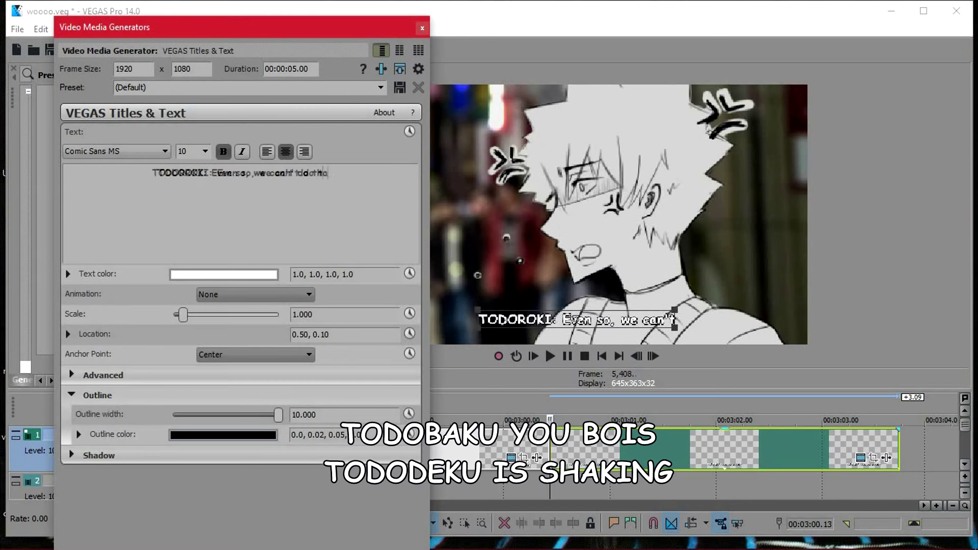
click(421, 29)
- Play back the "Even so, we can't do that!" subtitle and trim its end to 00:03:02.23
click(515, 444)
key(space)
scroll(560, 458, down, 4)
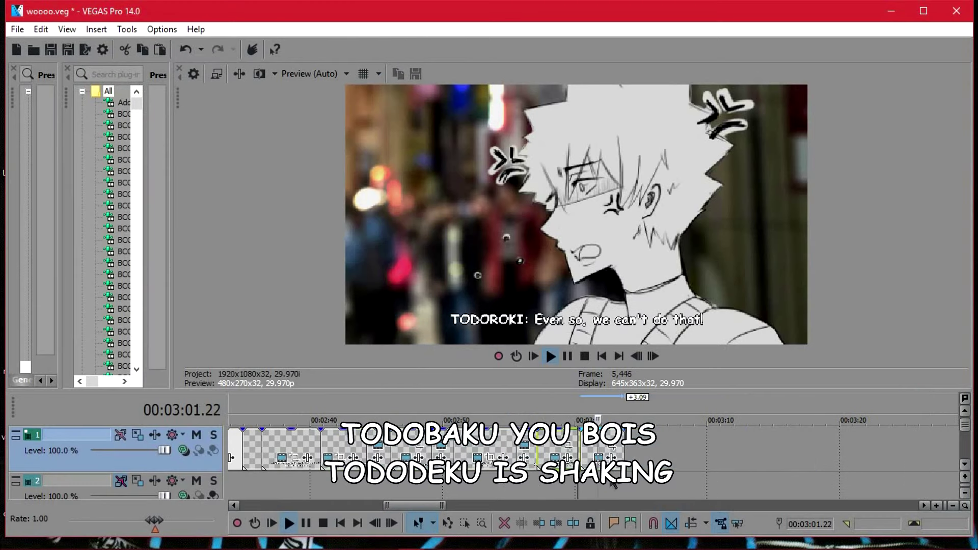
click(614, 482)
key(Return)
scroll(615, 483, up, 5)
drag(705, 442, 601, 445)
- Paste a new copy of the subtitle at 00:03:02.23 and set its text to "TODOROKI: we're running away."
click(599, 445)
key(ctrl+v)
key(Return)
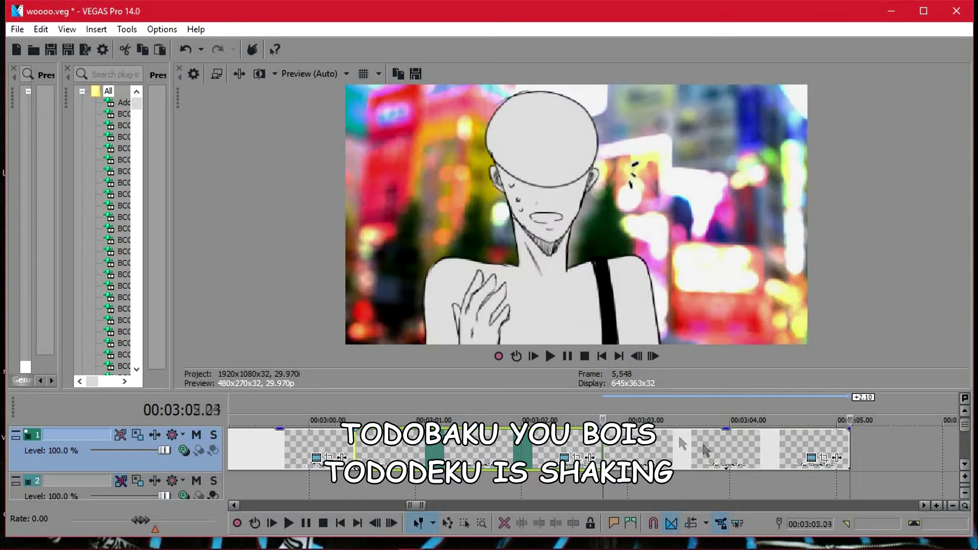
click(811, 457)
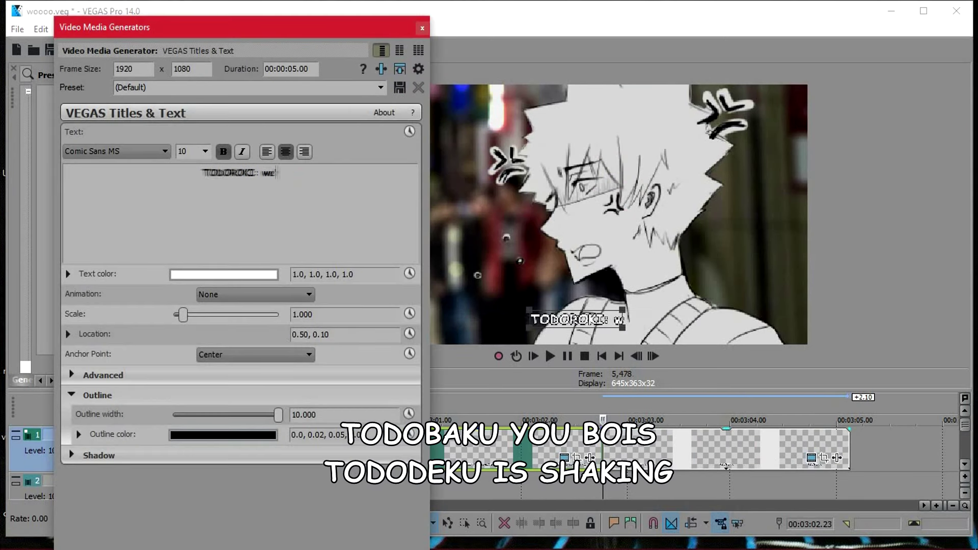
click(421, 29)
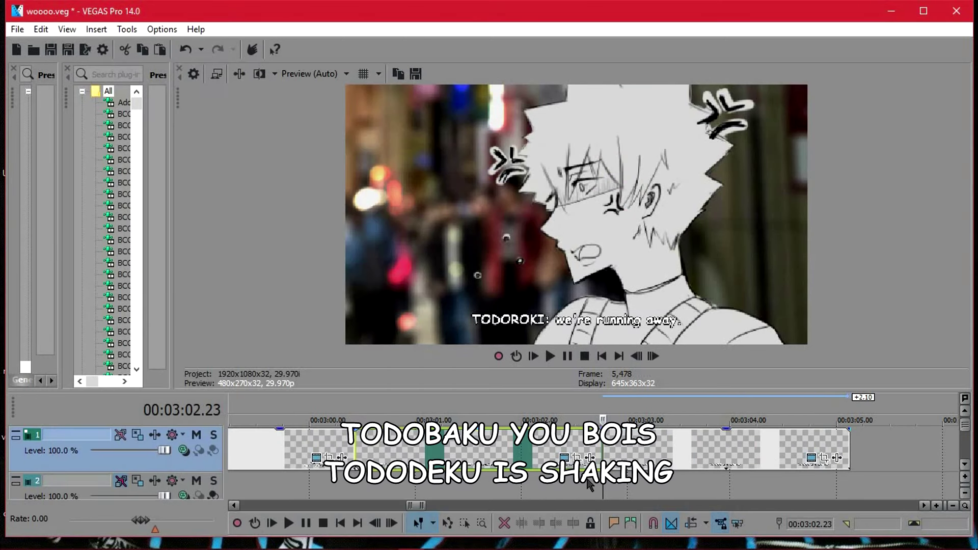
- Play back the last two subtitles and shift the cut between them 10 frames earlier
click(588, 482)
key(space)
scroll(604, 482, down, 4)
key(space)
scroll(509, 463, up, 6)
drag(340, 448, 236, 448)
scroll(236, 448, down, 2)
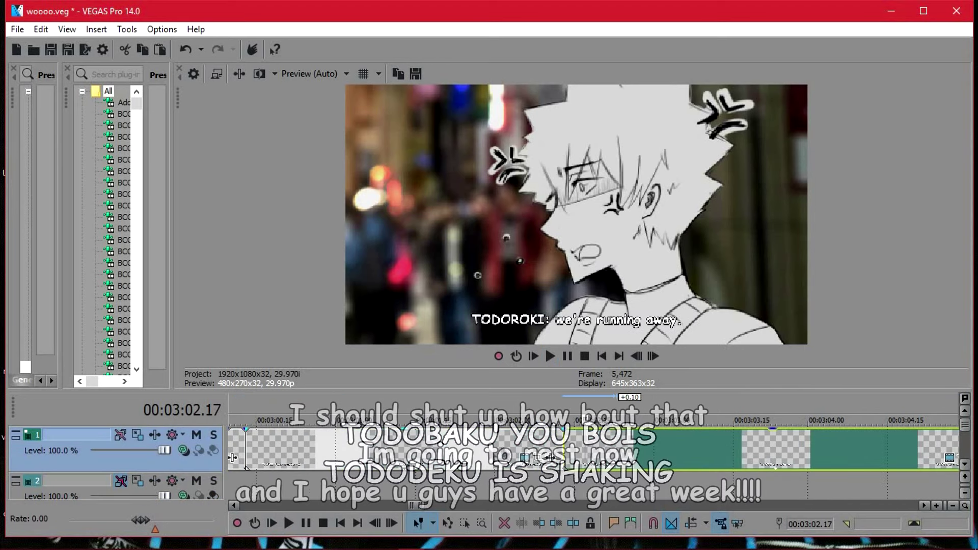
- Trim the end of the "we're running away." subtitle to 00:03:04.02 and paste a new copy of it there
key(space)
scroll(655, 441, down, 4)
key(space)
drag(675, 442, 631, 443)
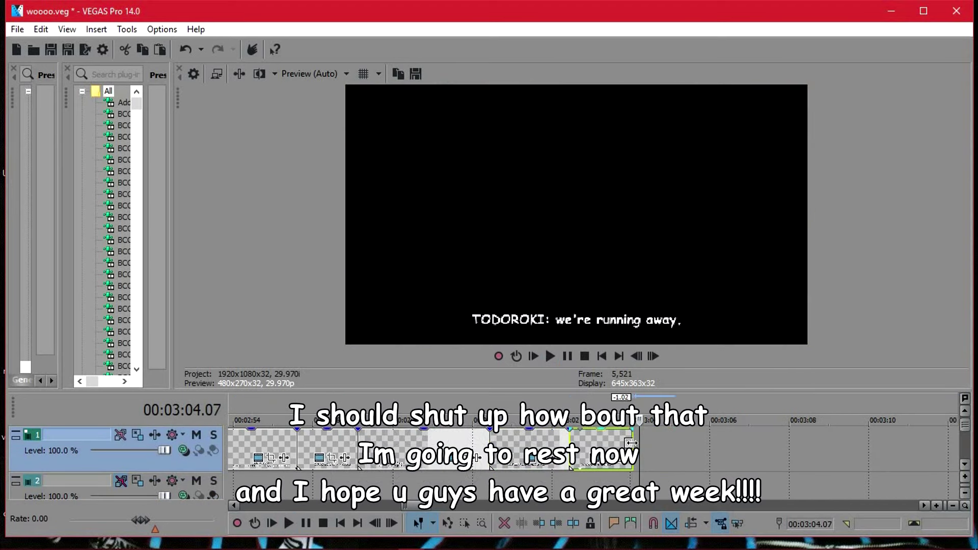
key(ctrl+v)
key(Return)
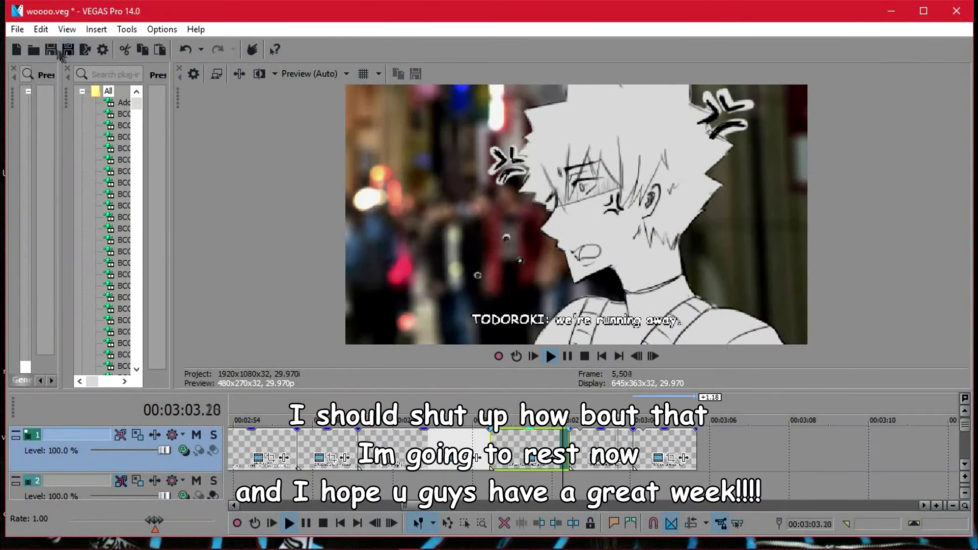
- Set the text of the subtitle pasted at 00:03:04.02 to "TODOROKI: let's contact the police or the pro-heroes."
click(636, 446)
key(space)
click(658, 458)
drag(316, 173, 229, 170)
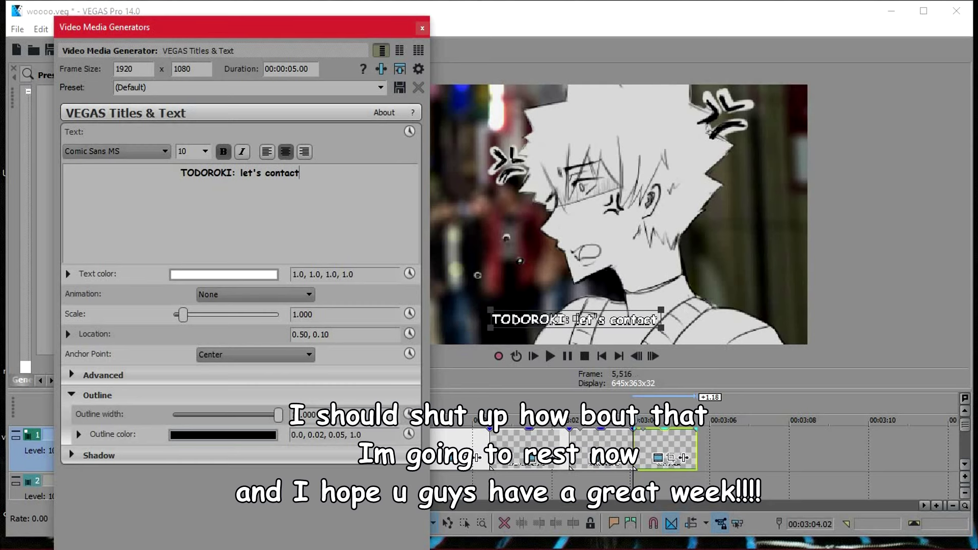
text(e pro-hero)
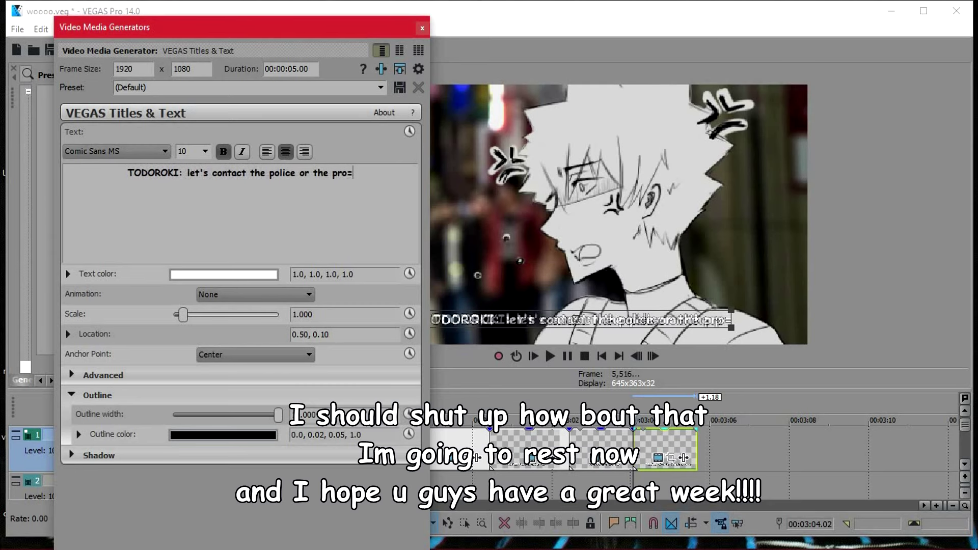
text(es.)
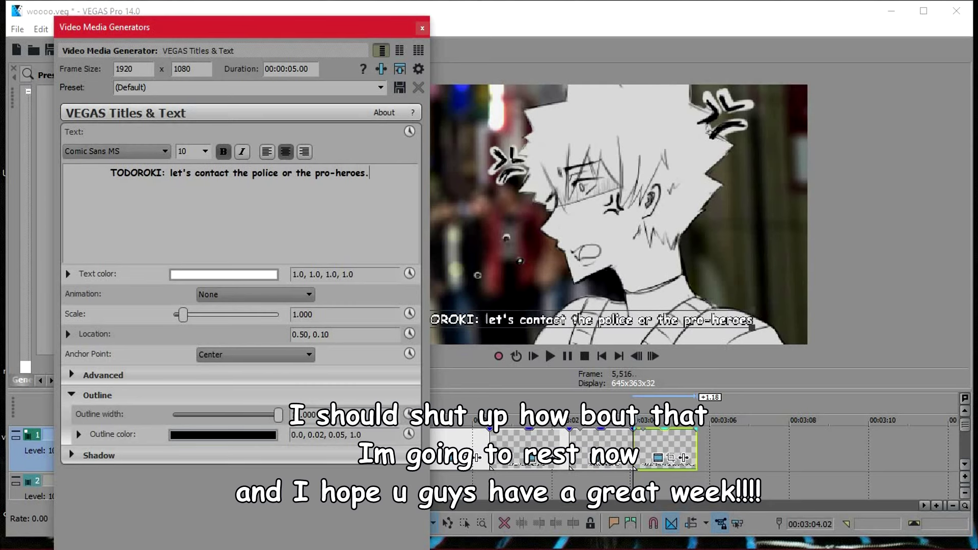
click(422, 28)
- Play back the last two subtitles and move the end of the "we're running away." subtitle 18 frames earlier
click(567, 485)
key(space)
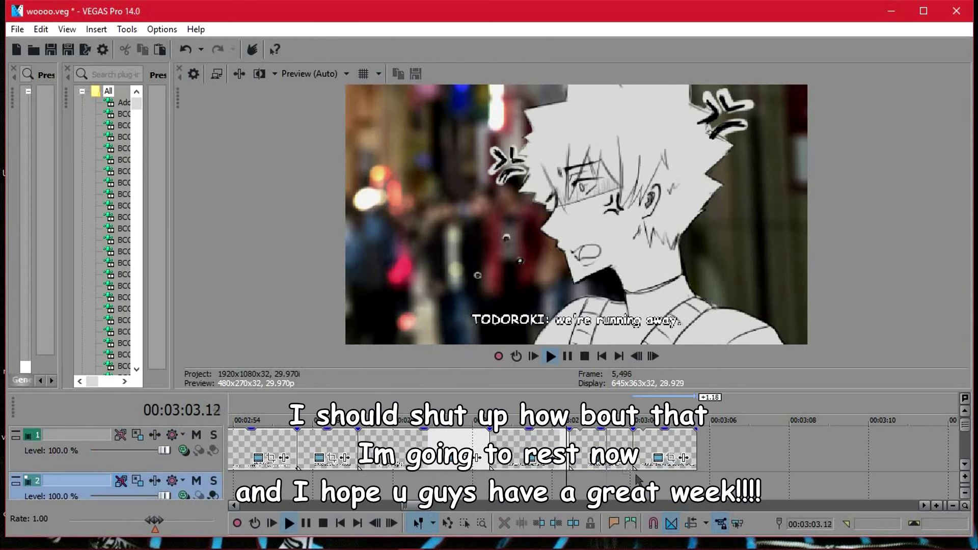
key(space)
drag(635, 444, 603, 444)
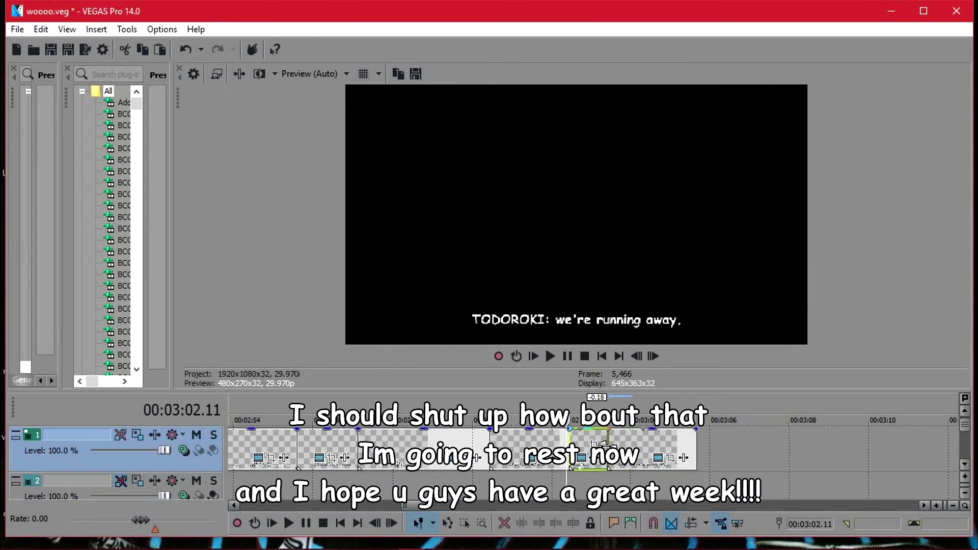
- Trim the end of the "let's contact the police or the pro-heroes." subtitle to 00:03:04.24 and paste a new copy of it there
key(space)
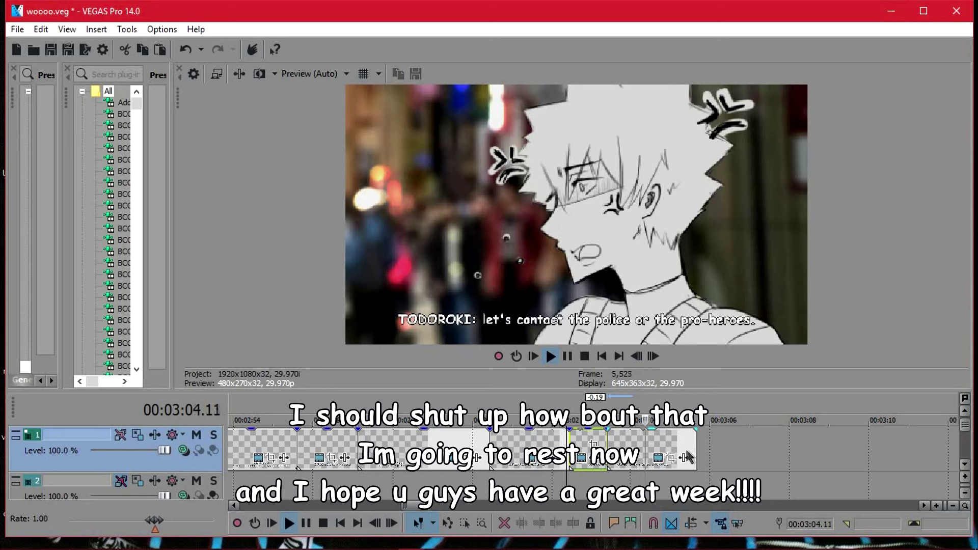
key(Return)
drag(965, 425, 964, 435)
click(660, 446)
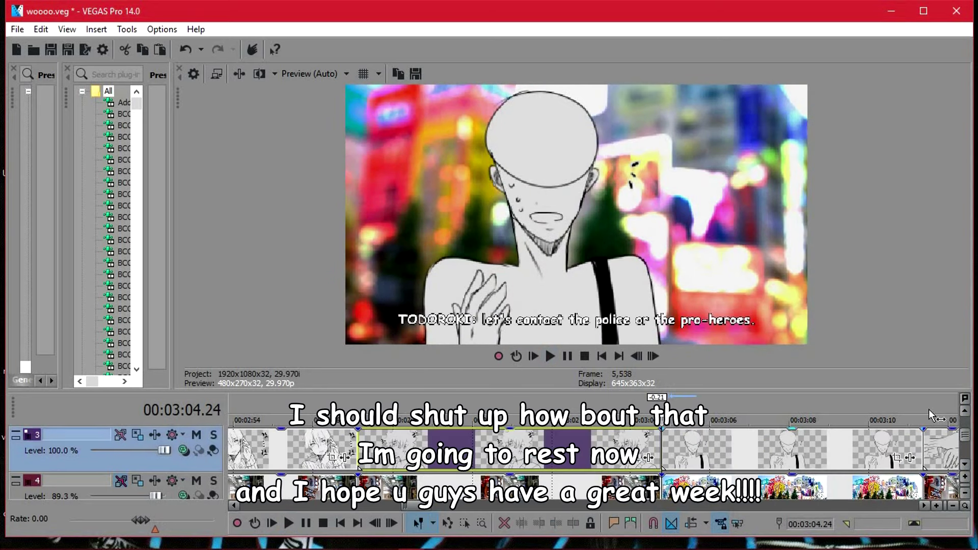
click(965, 414)
click(966, 413)
scroll(665, 448, up, 5)
drag(637, 449, 584, 451)
key(ctrl+c)
key(ctrl+v)
click(591, 252)
click(428, 442)
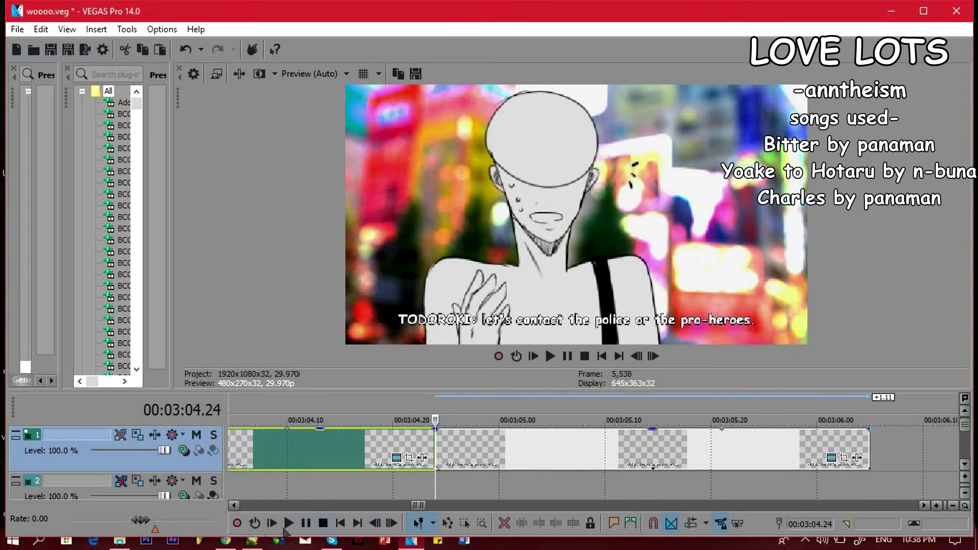
- Switch to the drama CD video on YouTube in Chrome and play it from 3:04 to read the villain's next line
click(216, 544)
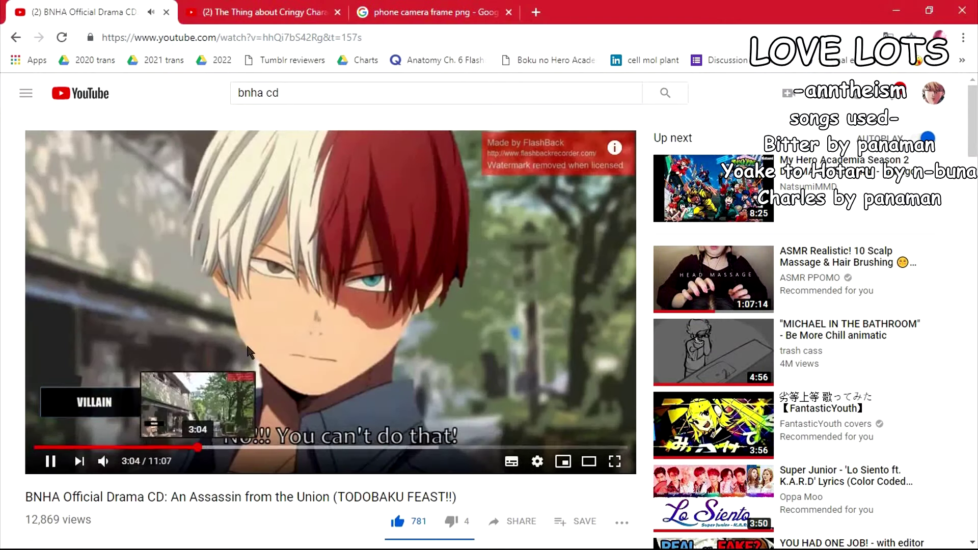
key(space)
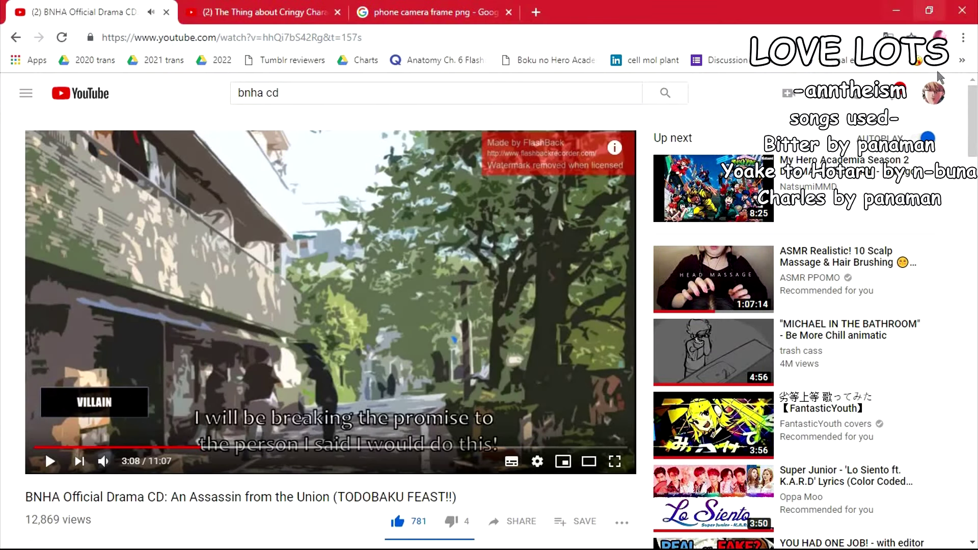
click(896, 10)
- Set the text of the subtitle pasted at 00:03:04.24 to "AAA! you can't do that.." and "I'll be breaking the promise that I said to someone if that's the case..."
click(830, 457)
key(ctrl+a)
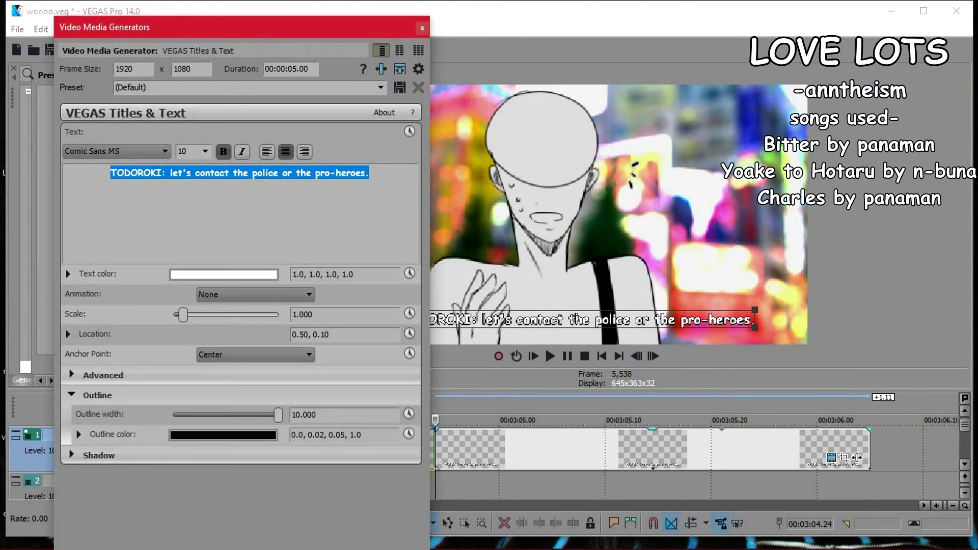
text(AAA~)
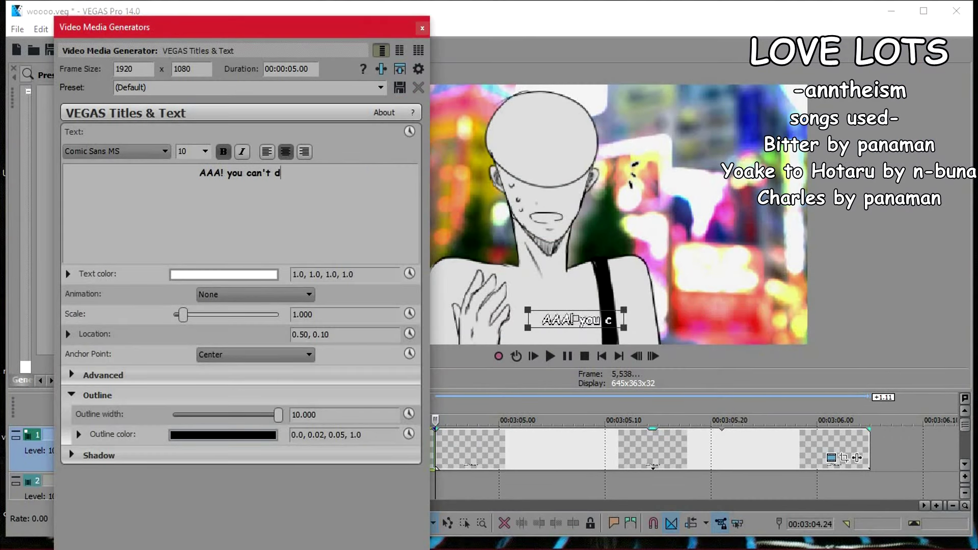
text(..)
key(Return)
text(I)
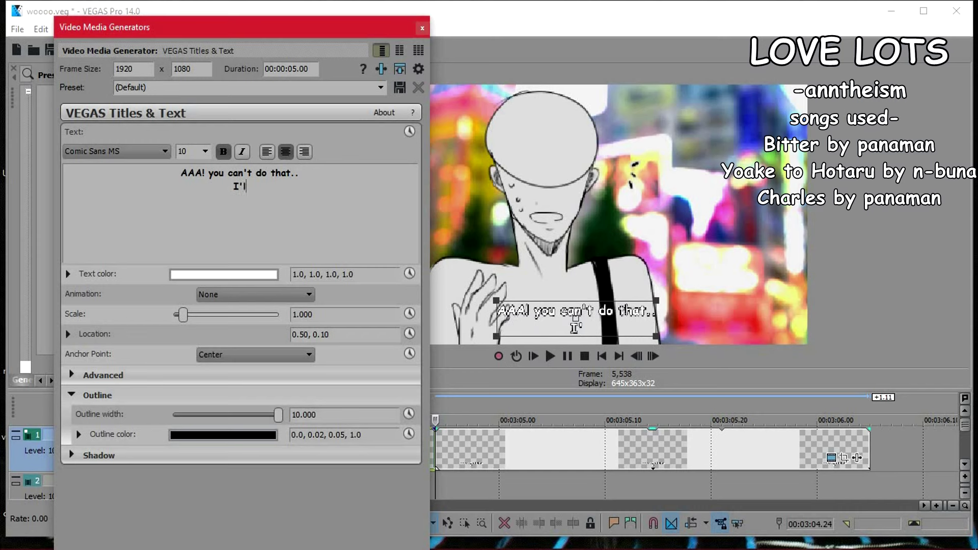
text('ll be breaking the promise that )
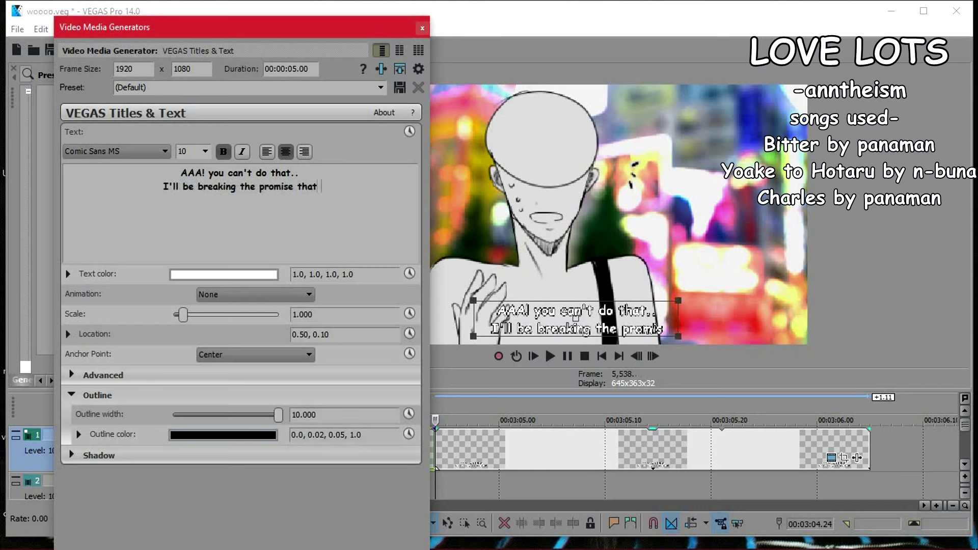
text(I said to someone if that's the case...)
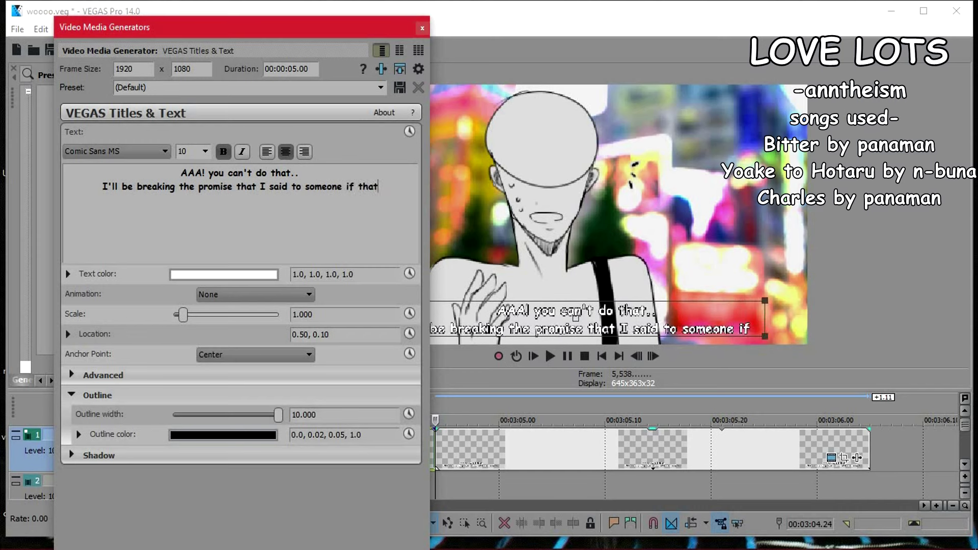
click(422, 28)
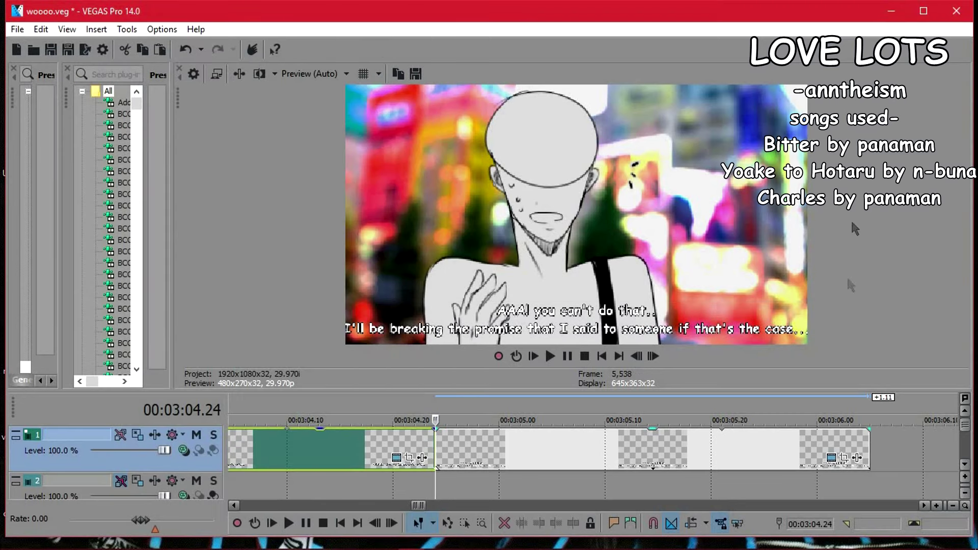
- Switch back to the drama CD video in Chrome and play on from 3:08 to read Todoroki's reply
click(890, 12)
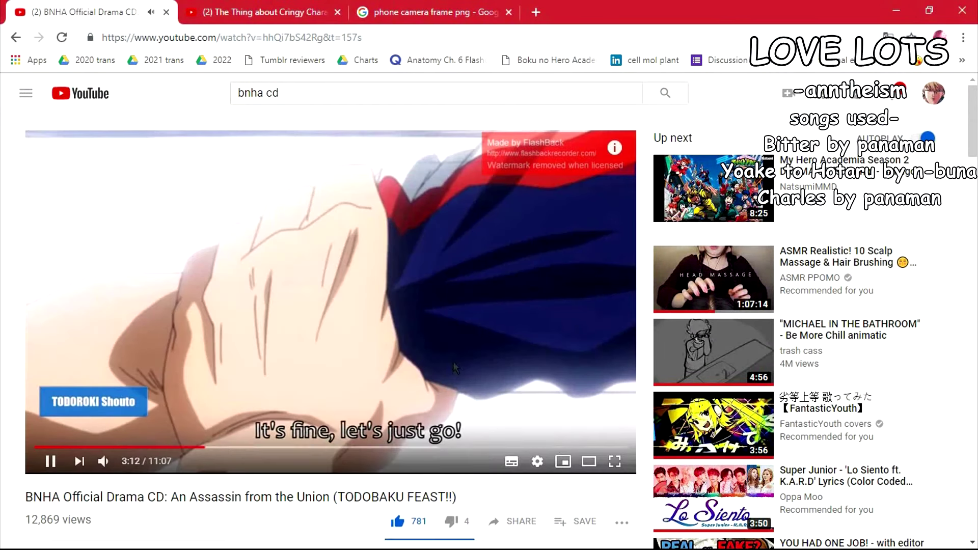
click(357, 265)
click(903, 10)
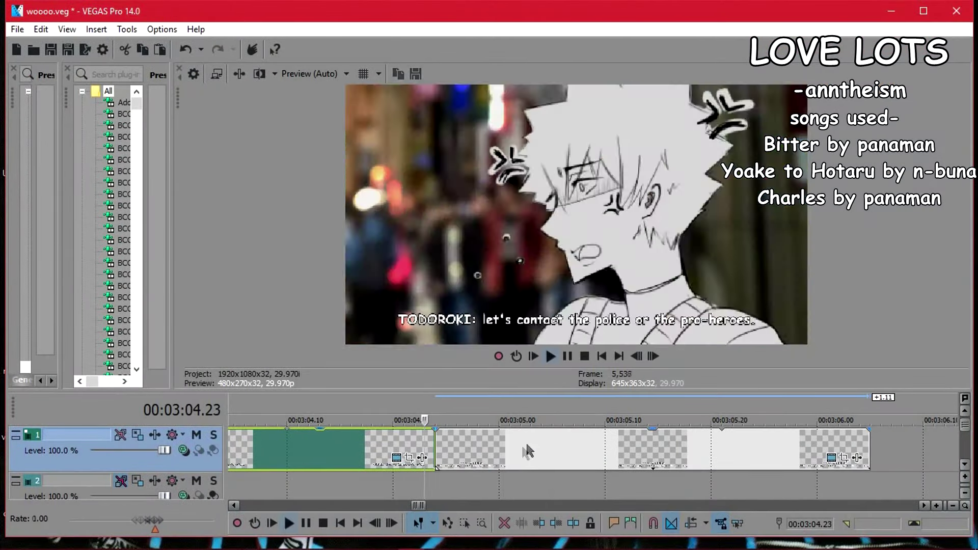
- Play back the "AAA! you can't do that.." subtitle in VEGAS Pro and extend its end to 00:03:09.20
click(635, 441)
drag(627, 442, 884, 455)
scroll(713, 451, down, 5)
key(space)
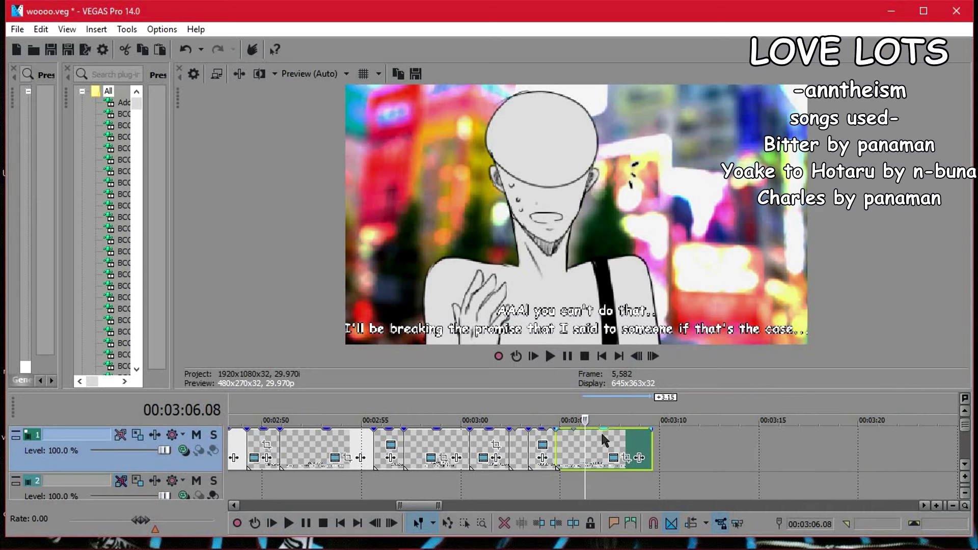
- Paste a copy of the "we're running away." subtitle at 00:03:09.20 and extend its end to 00:03:10.25
click(517, 441)
key(ctrl+c)
click(652, 436)
key(ctrl+v)
key(Return)
scroll(678, 430, up, 5)
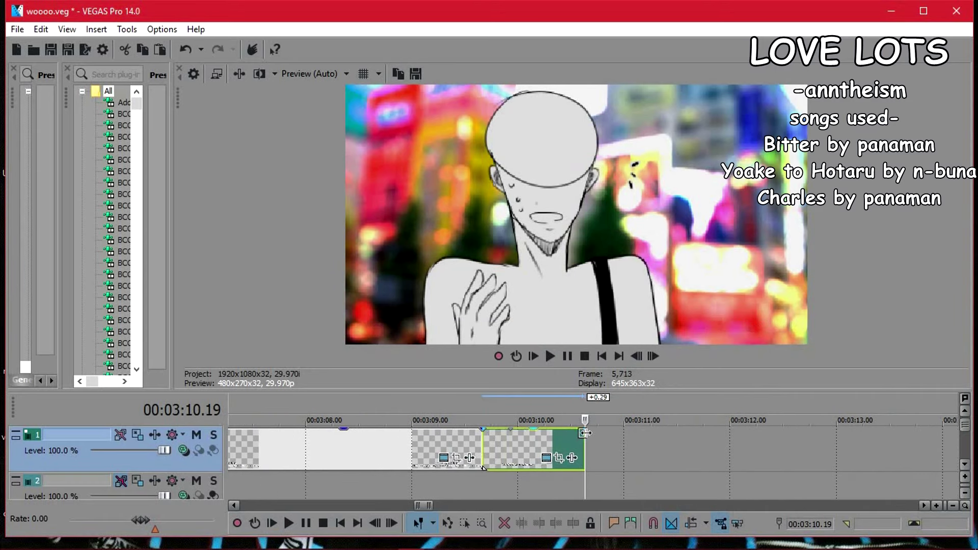
drag(585, 432, 606, 432)
- Set the text of the subtitle at 00:03:09.20 to "TODOROKI: we're going, Bakugo." and play back the lead-in to it
click(567, 458)
drag(254, 173, 267, 190)
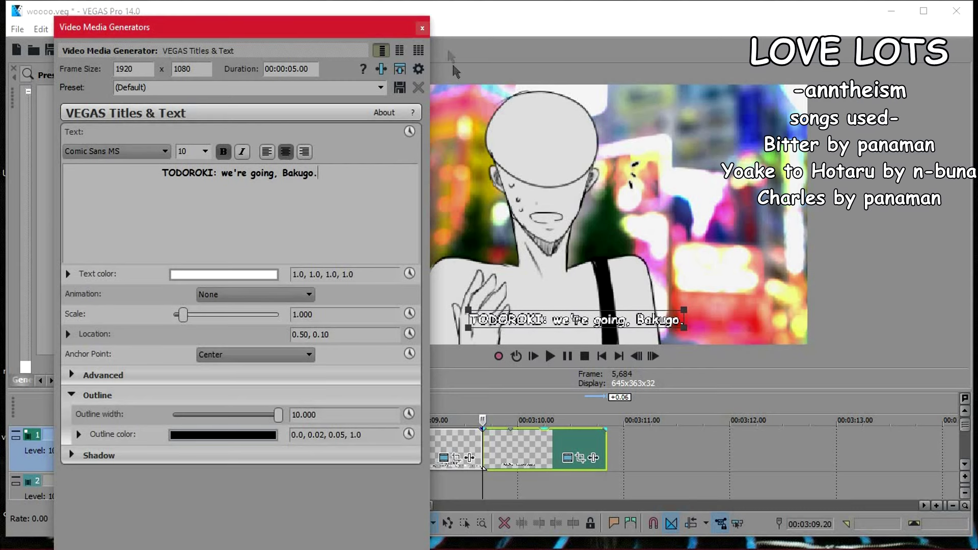
click(421, 28)
click(467, 444)
key(space)
key(space)
- Paste another subtitle copy at 00:03:10.25 and set its text to "BAKUGO: I SAID NO!!"
click(596, 448)
click(605, 453)
key(ctrl+v)
key(Return)
click(691, 458)
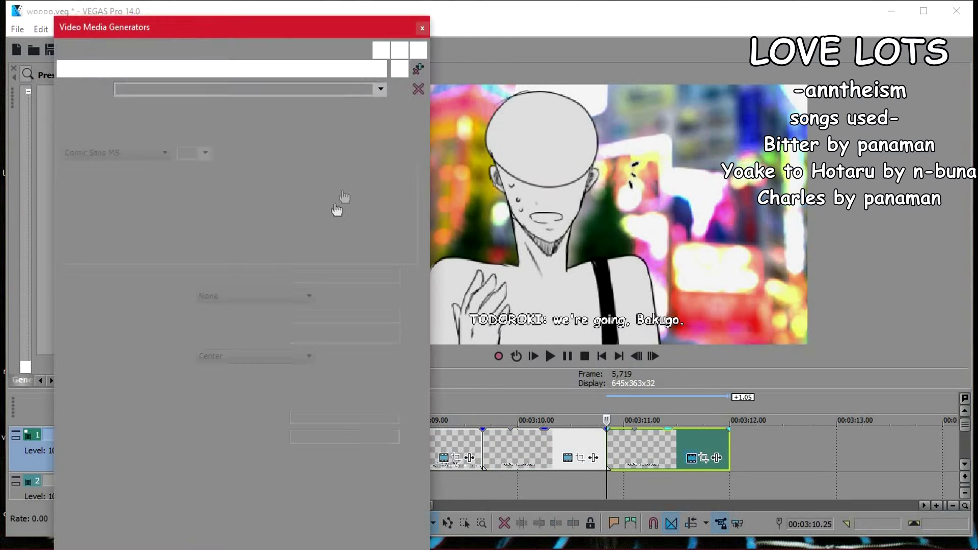
text(BAKUGO: I)
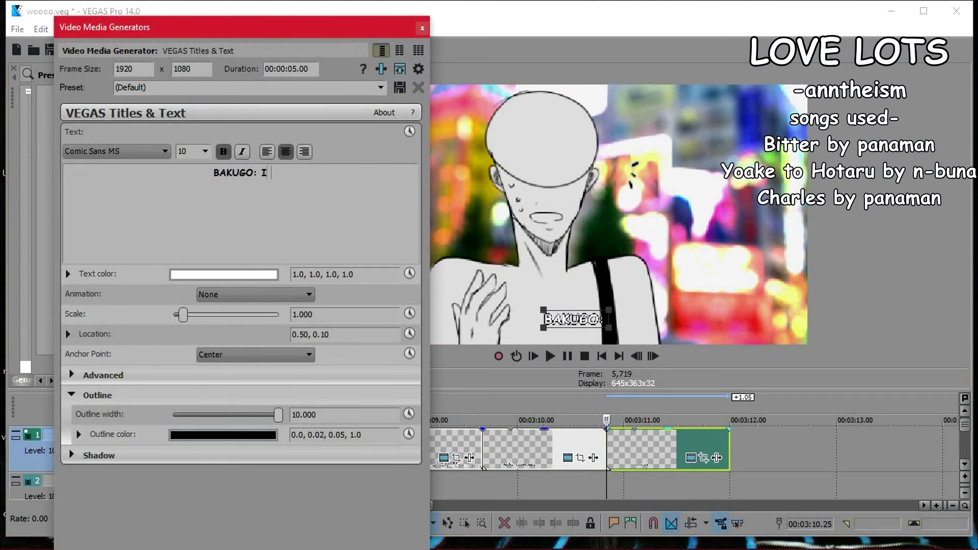
text( SAID NO!!)
click(422, 29)
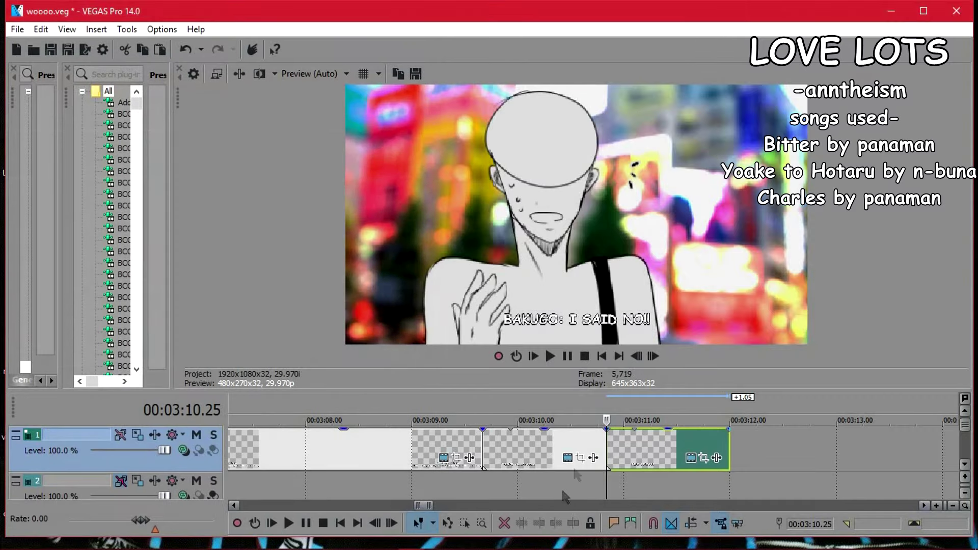
- Play back the last two subtitles and move the "I SAID NO!!" subtitle with the cut before it 4 frames earlier
click(580, 458)
click(924, 81)
key(space)
key(space)
click(574, 447)
key(space)
key(space)
scroll(652, 450, up, 3)
scroll(662, 438, down, 5)
key(space)
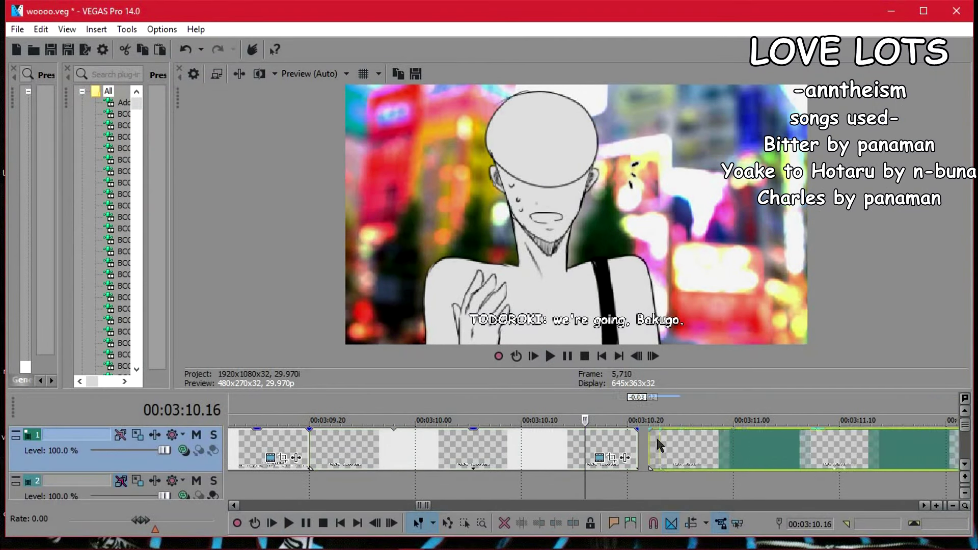
key(space)
- Trim the end of the "I SAID NO!!" subtitle to 00:03:11.11, paste a new subtitle copy there and play back the transition
mouse_move(965, 425)
mouse_down()
mouse_move(965, 435)
mouse_move(965, 425)
mouse_up()
click(623, 448)
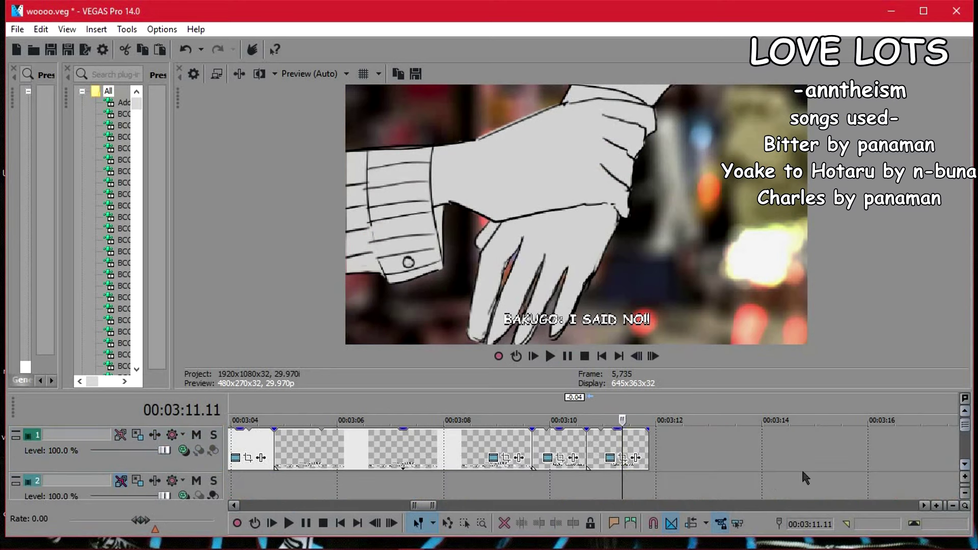
scroll(662, 441, up, 3)
drag(664, 442, 585, 442)
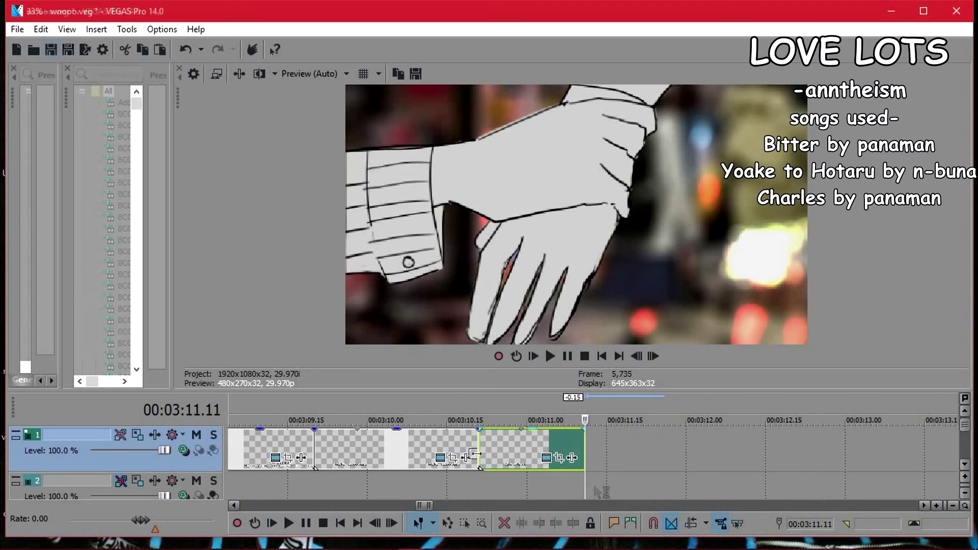
key(ctrl+v)
key(Return)
click(539, 433)
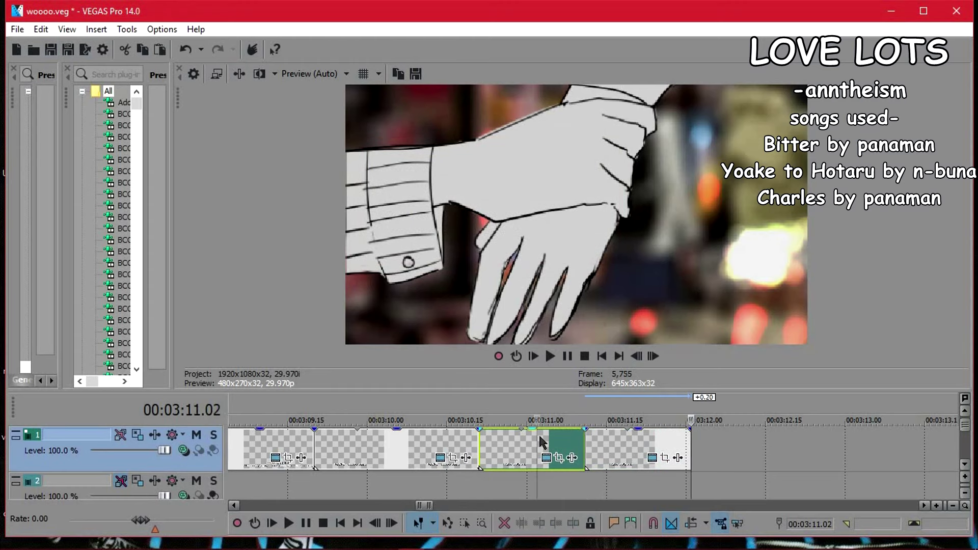
key(space)
- Set the text of the subtitle pasted at 00:03:11.11 to "TODOROKI: Let's just go!!"
click(651, 457)
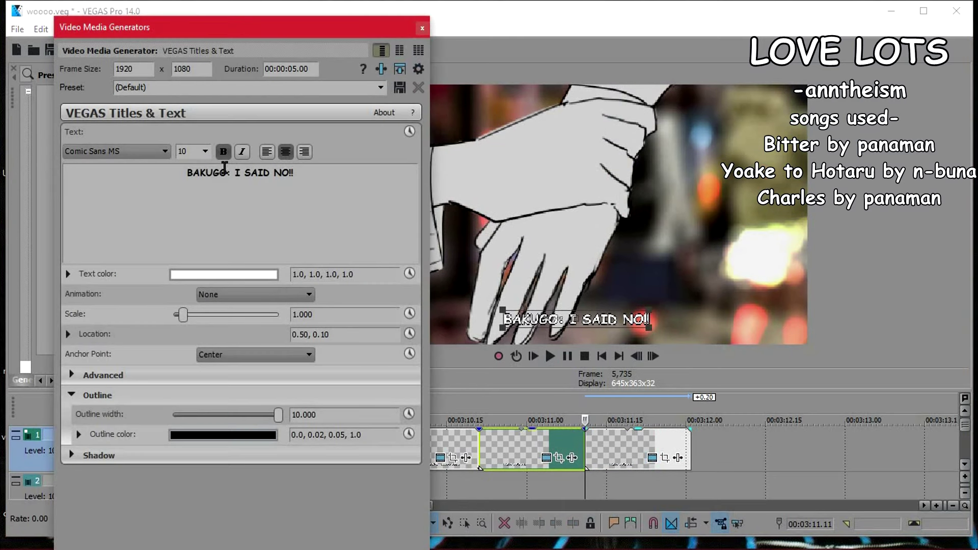
key(BackSpace)
key(BackSpace)
key(BackSpace)
key(BackSpace)
key(BackSpace)
text(TOD)
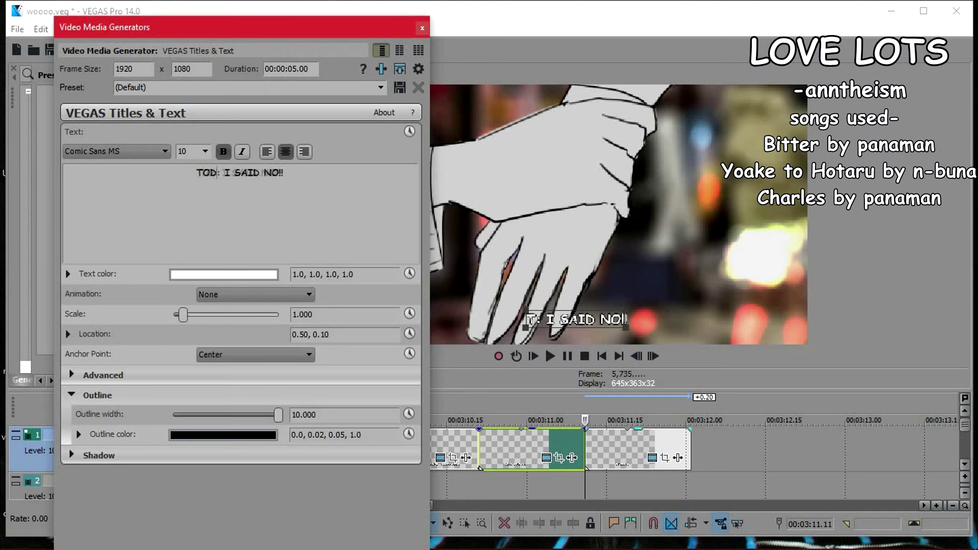
text(OROKI)
key(BackSpace)
key(BackSpace)
key(BackSpace)
key(BackSpace)
key(BackSpace)
key(BackSpace)
key(BackSpace)
key(BackSpace)
key(BackSpace)
key(BackSpace)
key(BackSpace)
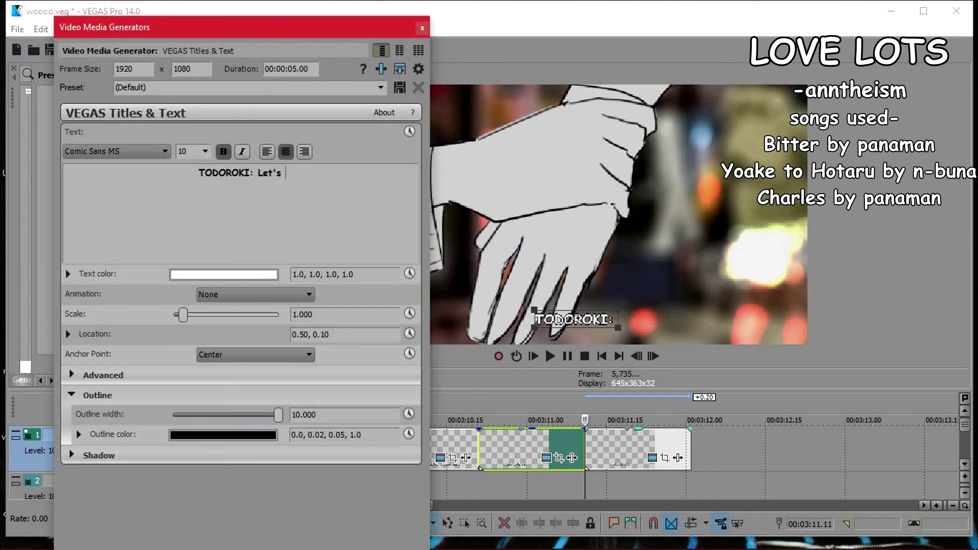
text(Let's just go!!)
click(422, 28)
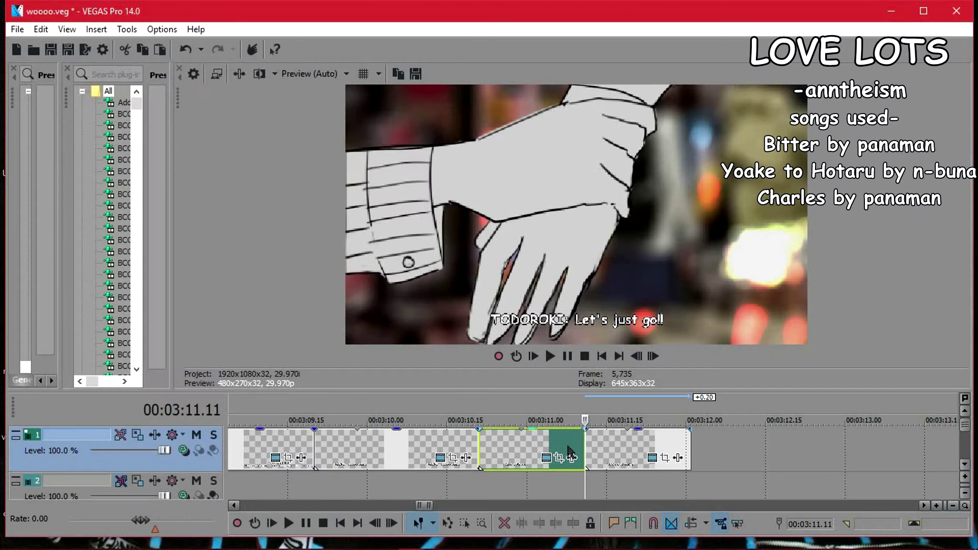